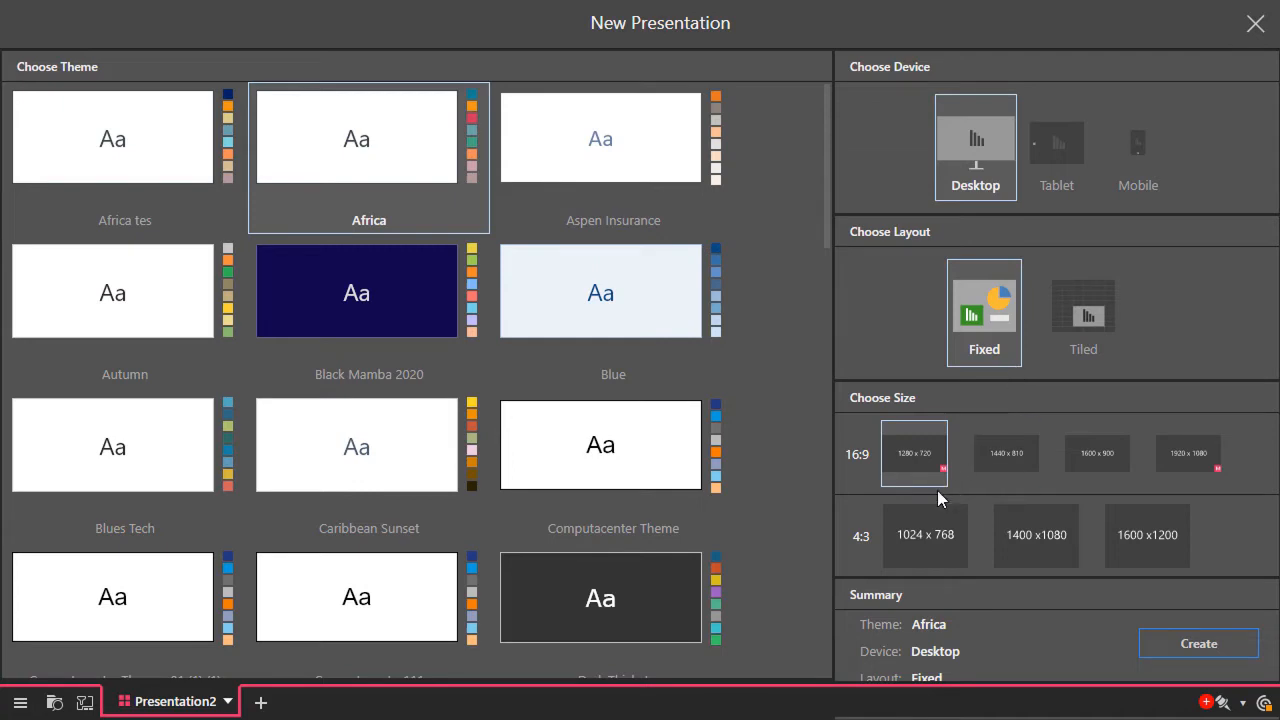
Create a desktop presentation with the Africa theme, a fixed layout and a 1280 x 720 slide size
click(1195, 645)
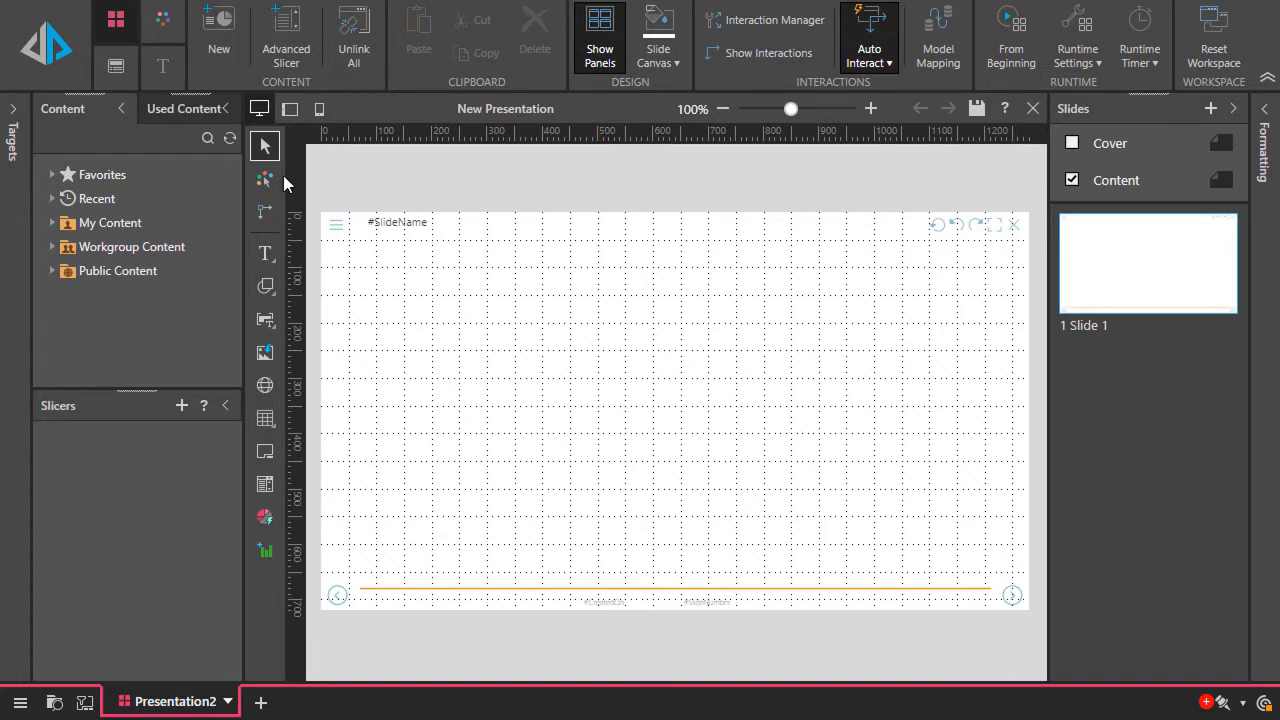
Examine the available ribbons, the items in My Content, the slide commands and the list of used content
click(163, 32)
click(163, 62)
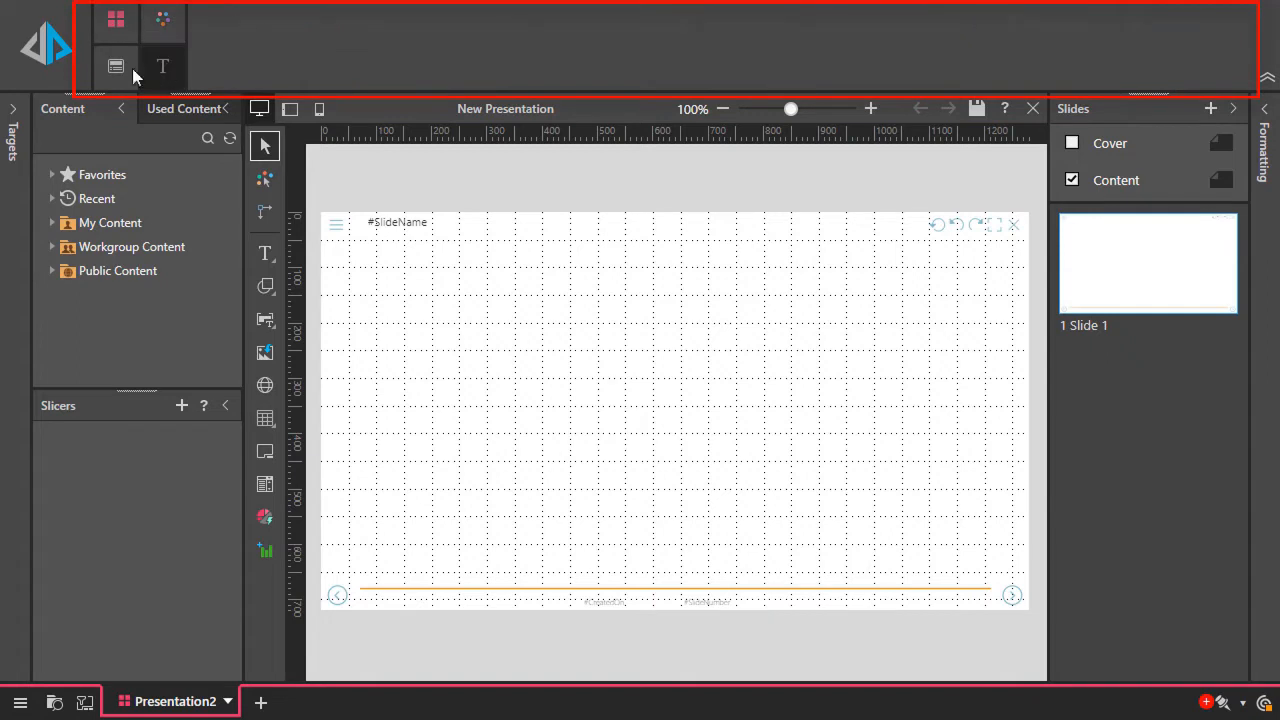
click(132, 68)
click(115, 38)
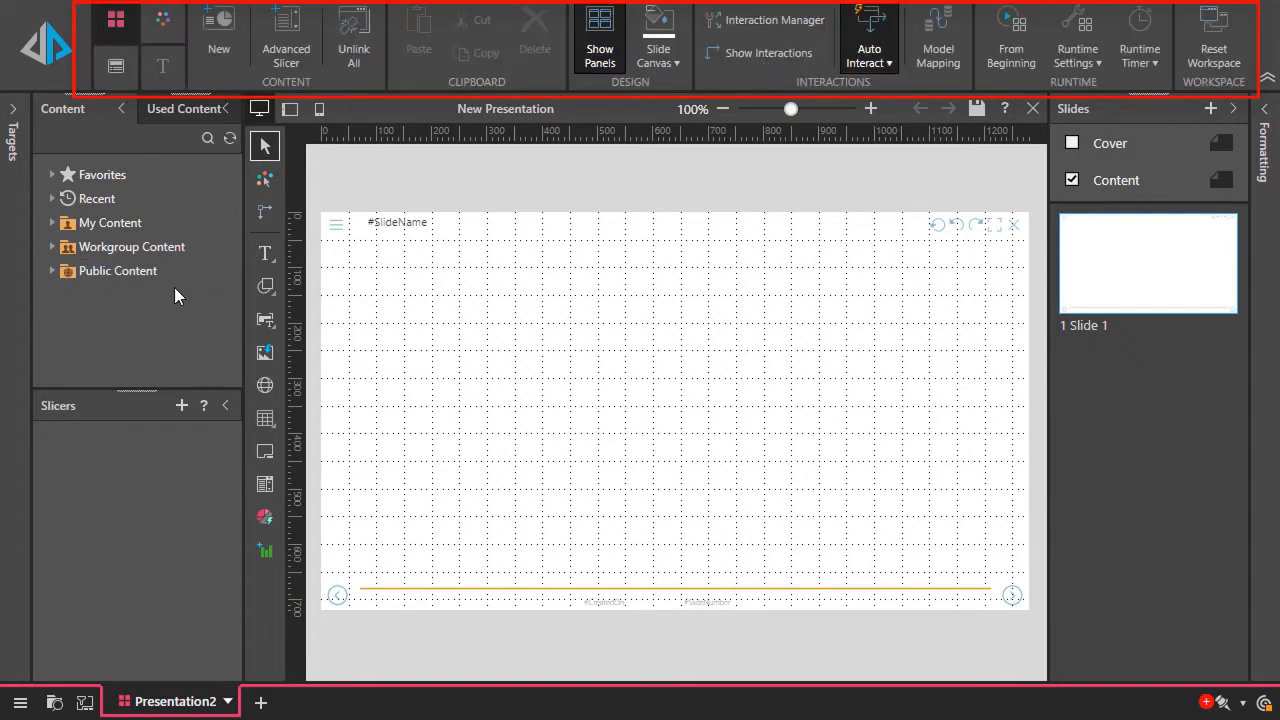
double_click(112, 222)
scroll(105, 247, down, 5)
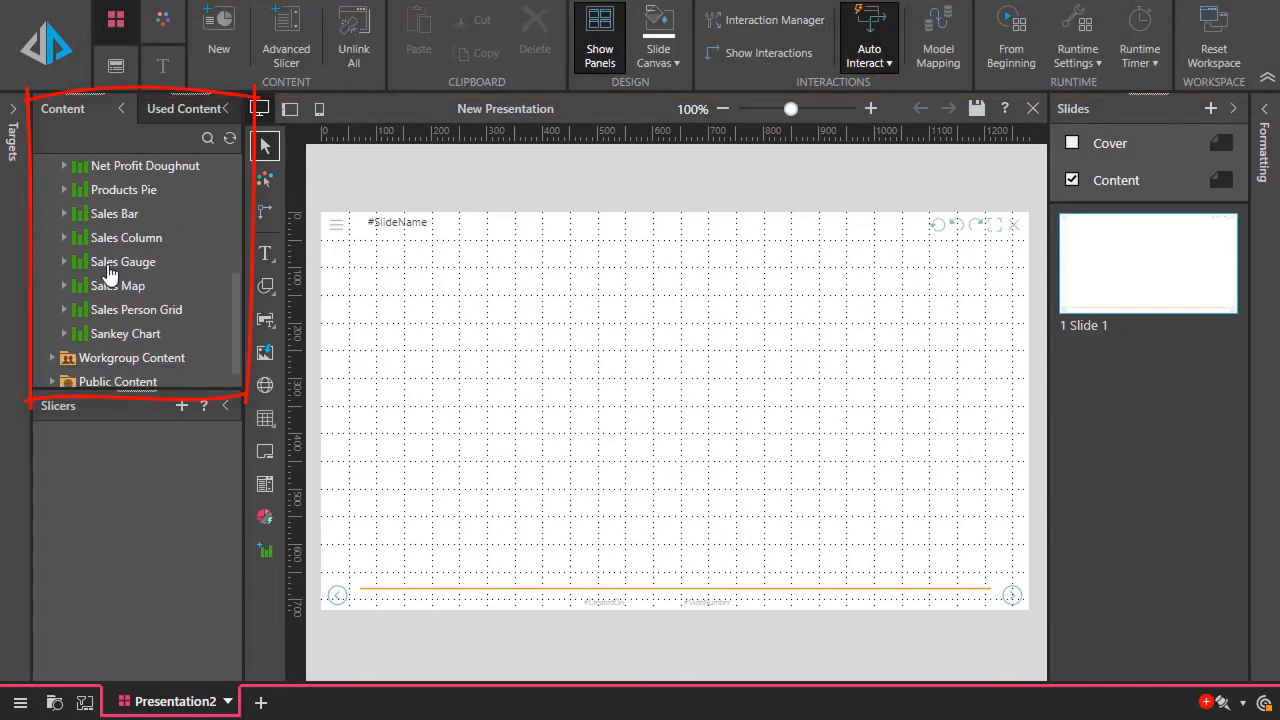
scroll(106, 250, up, 5)
double_click(106, 223)
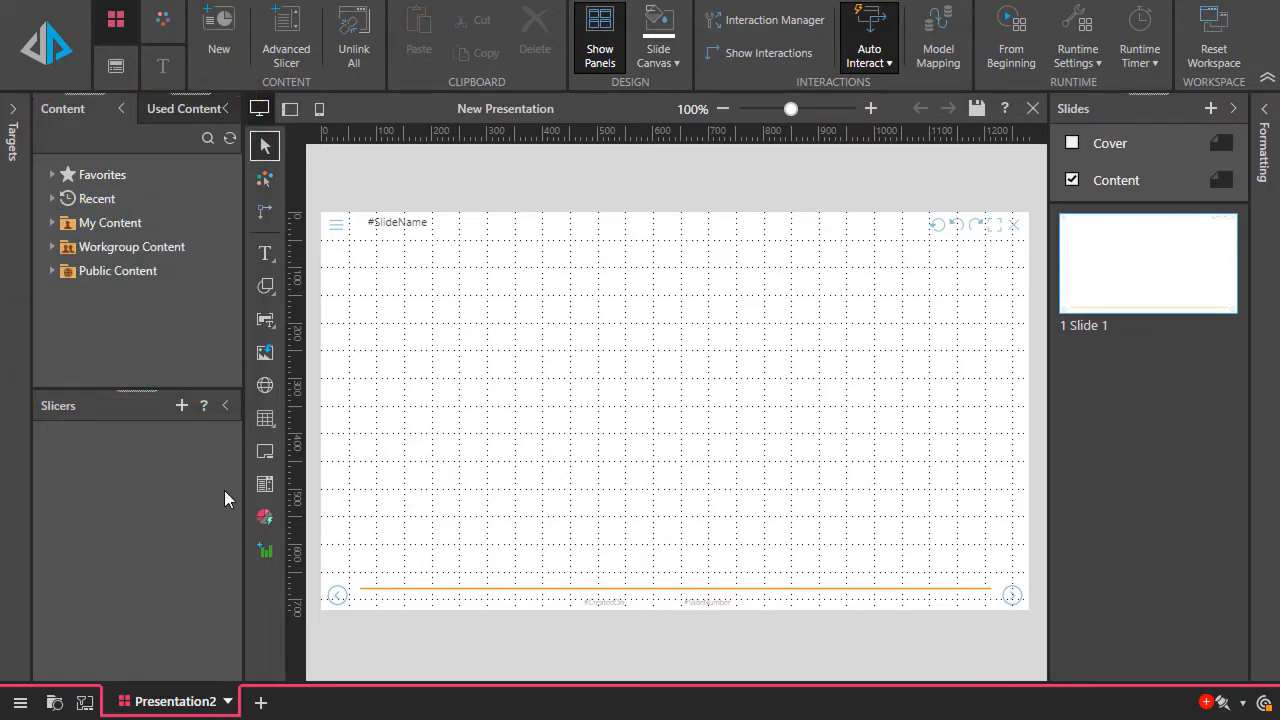
right_click(1118, 367)
right_click(1108, 272)
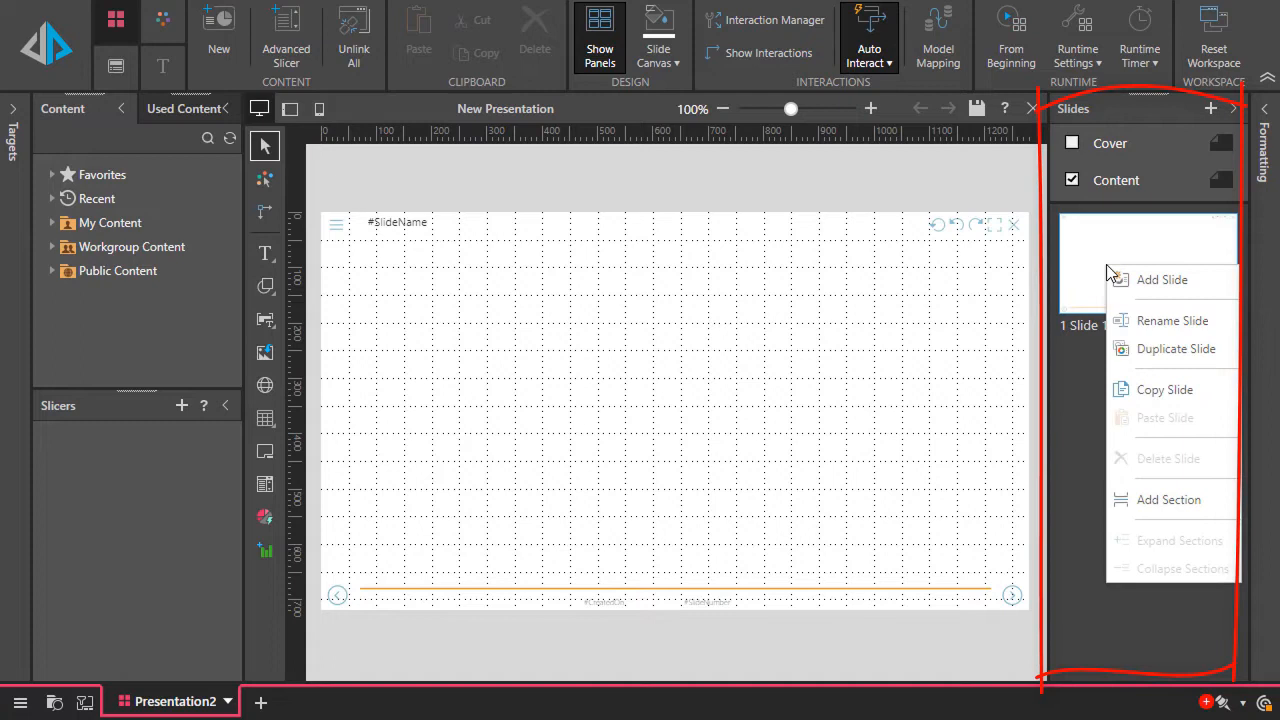
click(1069, 356)
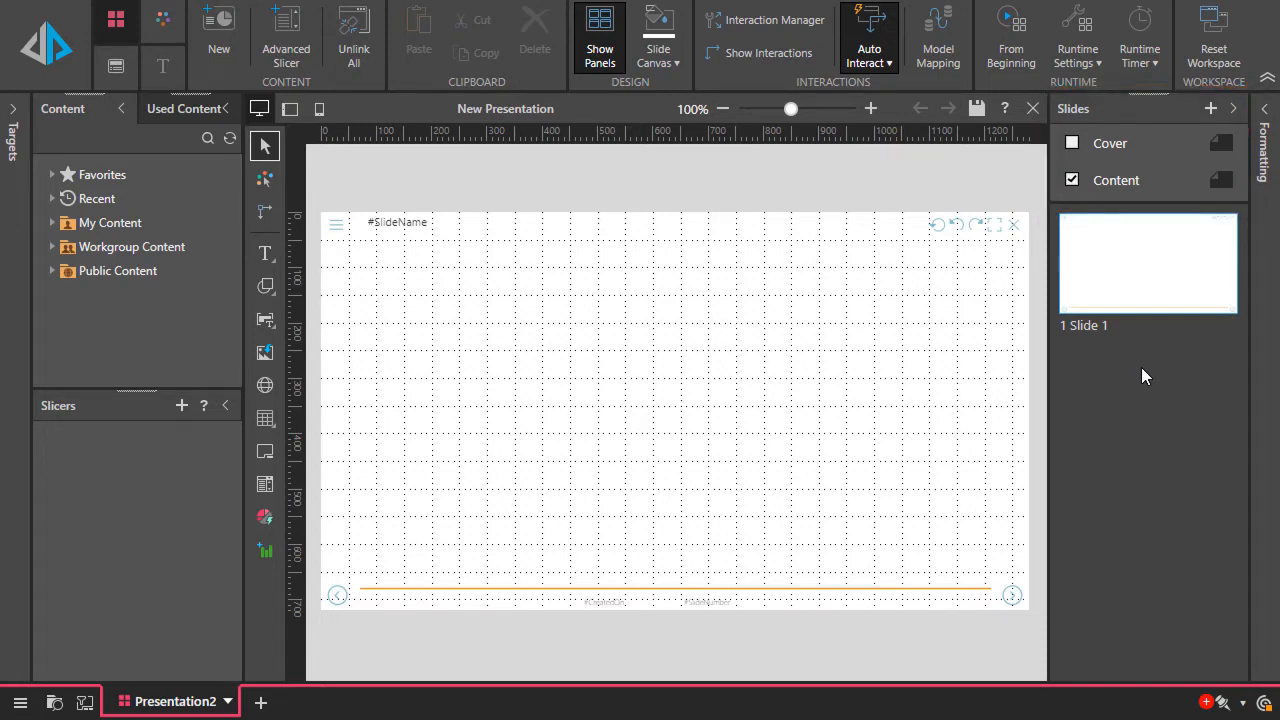
click(190, 112)
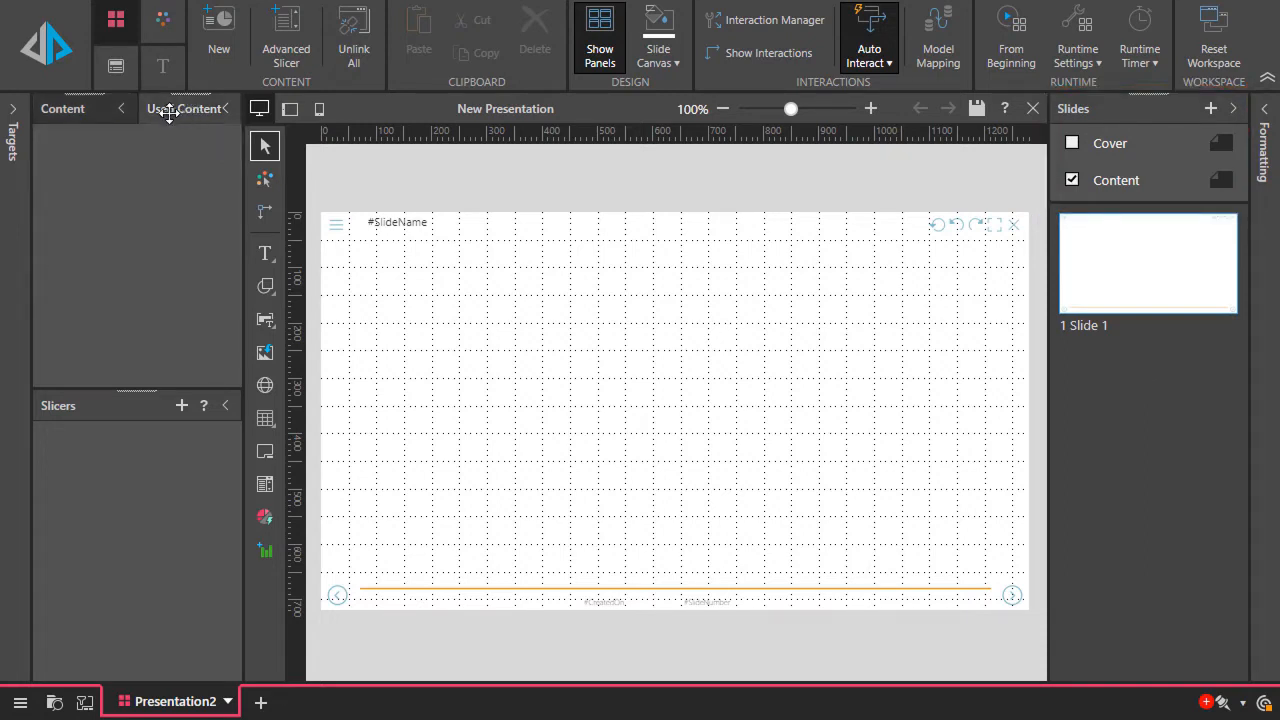
click(62, 110)
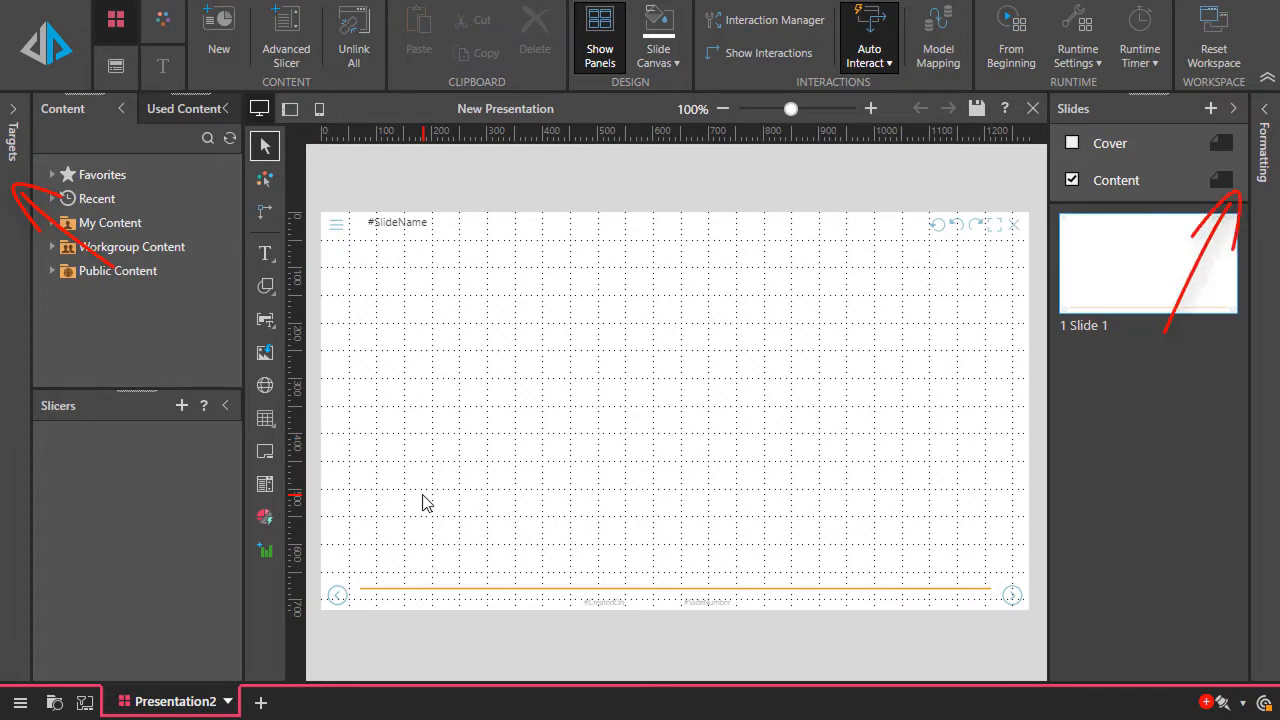
Enable the cover page and replace the title on its master page with "Sales"
click(1071, 145)
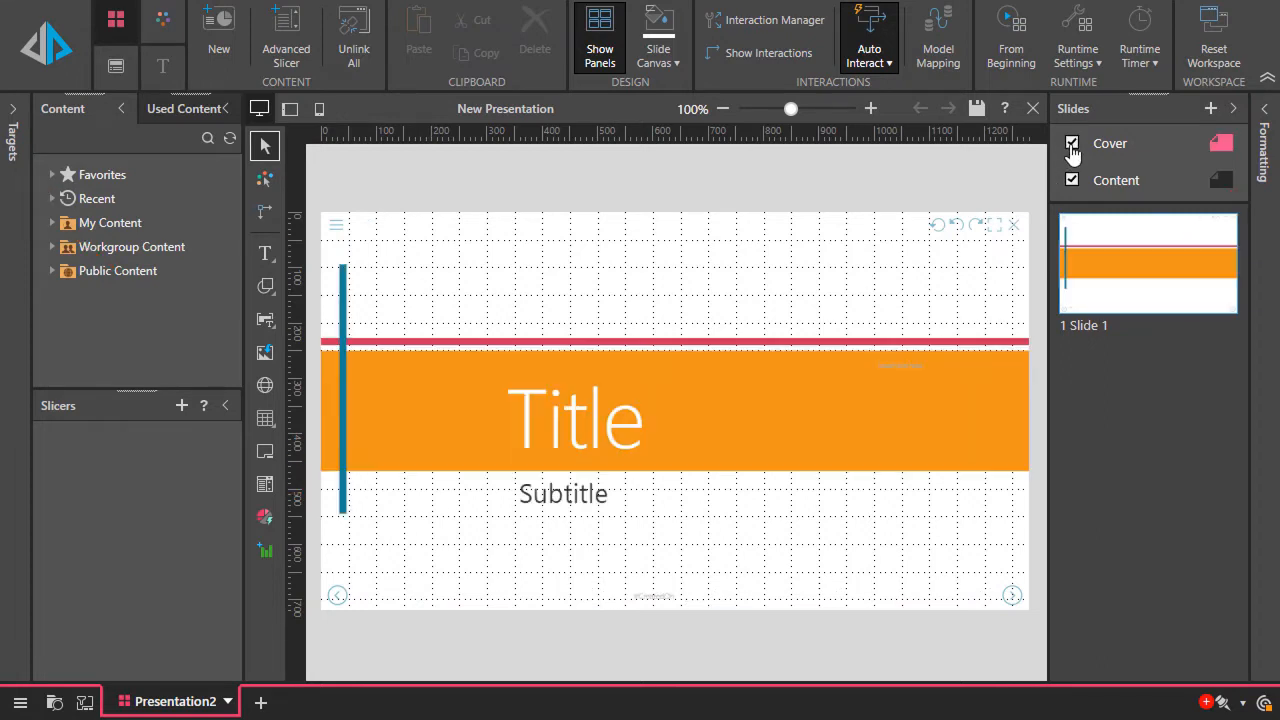
click(1105, 148)
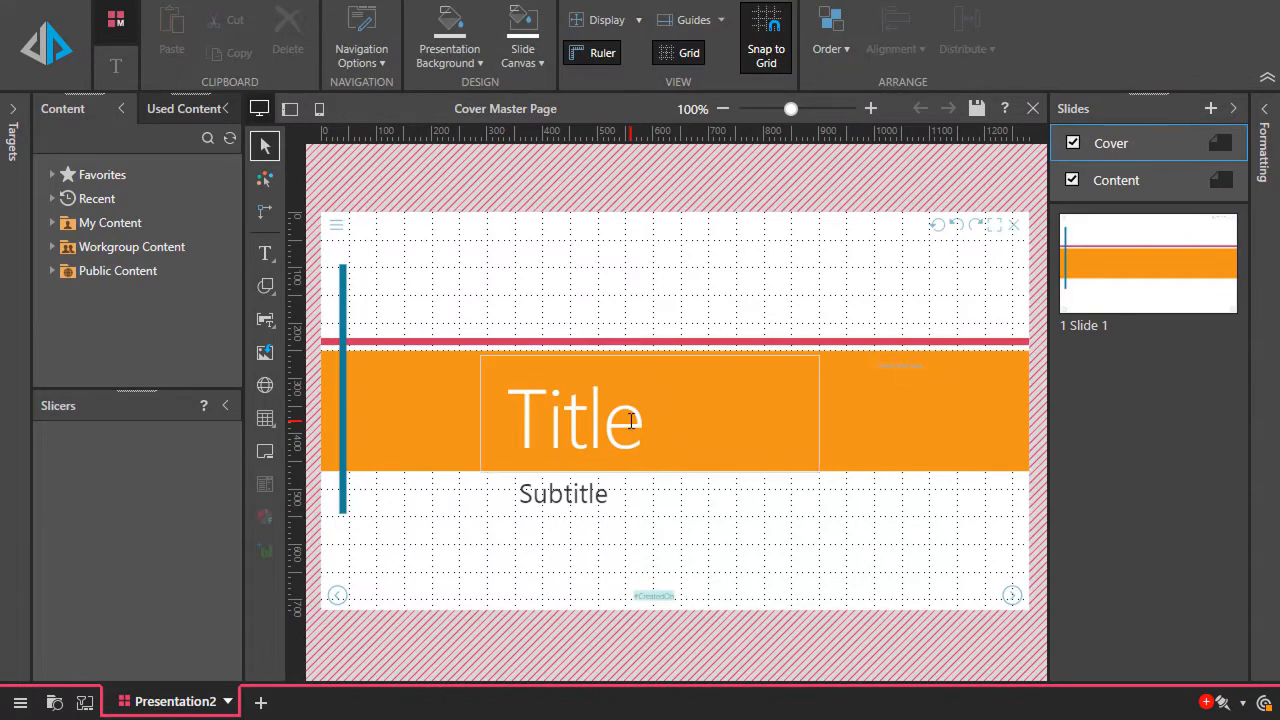
drag(646, 420, 527, 420)
text(Sales)
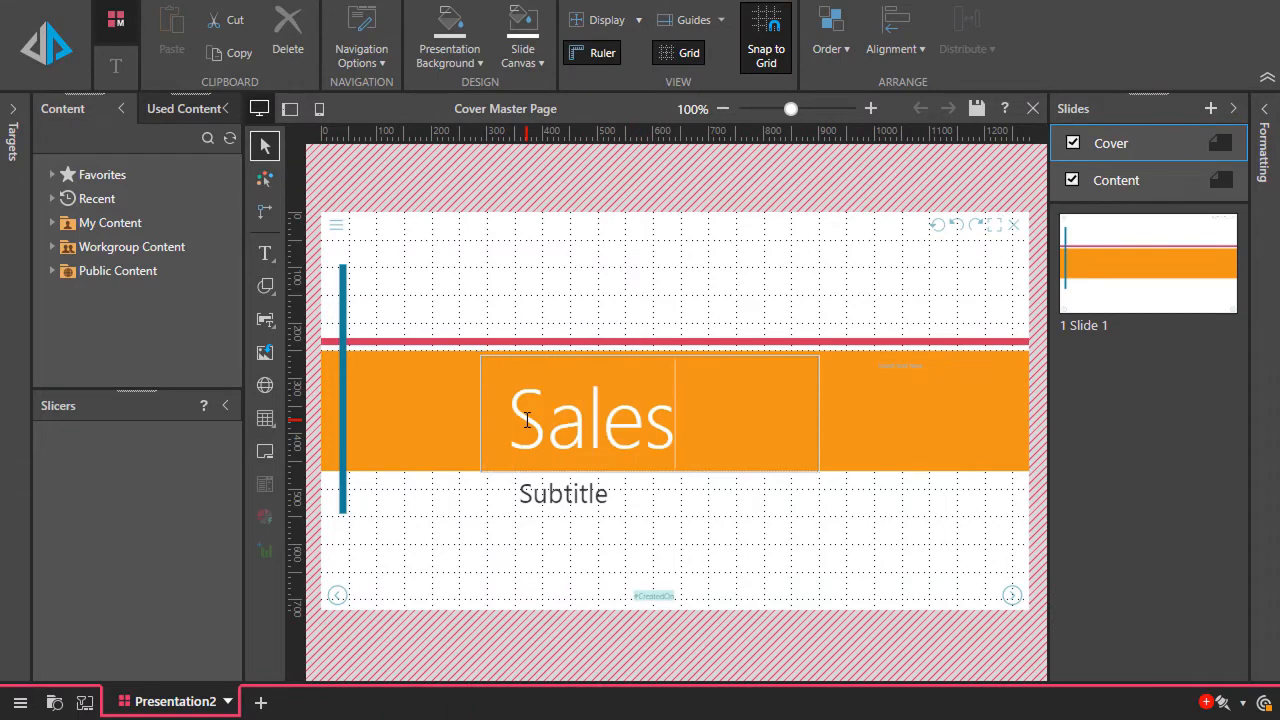
Widen the subtitle box on the cover master page and replace its text with "Quarterly Review"
click(600, 494)
drag(655, 504, 886, 510)
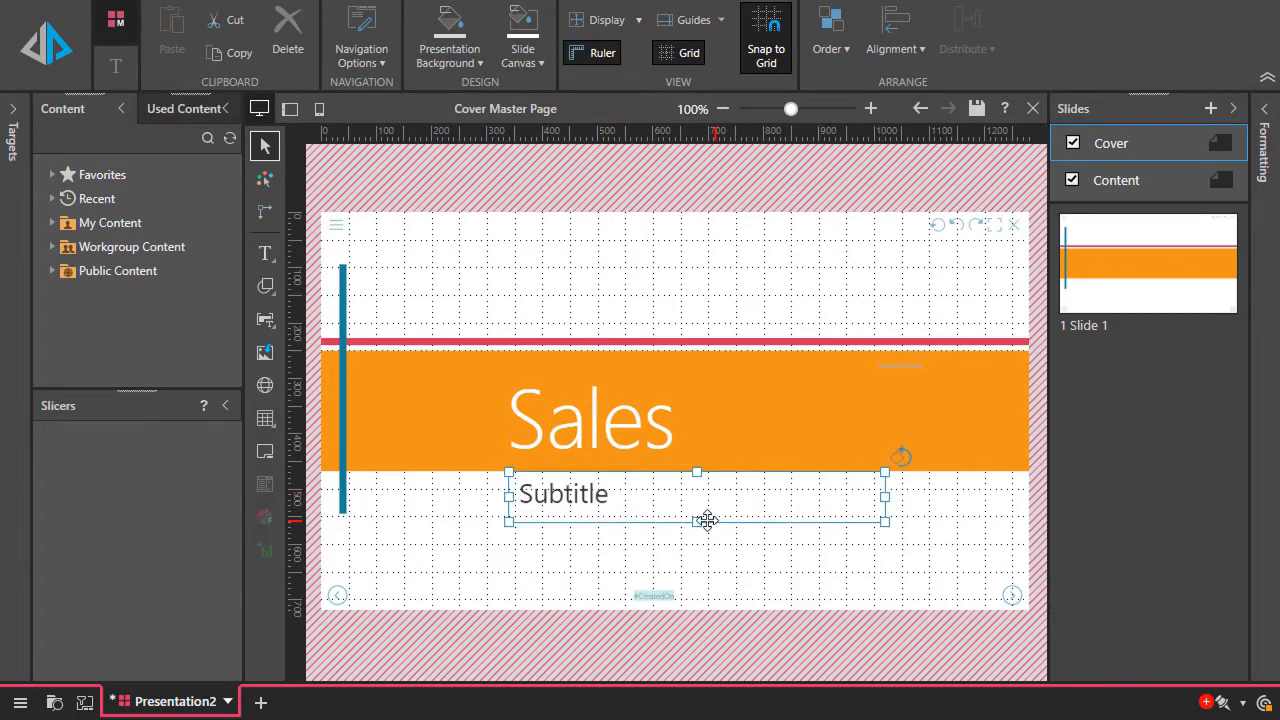
click(608, 493)
key(BackSpace)
key(BackSpace)
key(BackSpace)
key(BackSpace)
key(BackSpace)
key(BackSpace)
key(BackSpace)
key(BackSpace)
text(Quarterly Review)
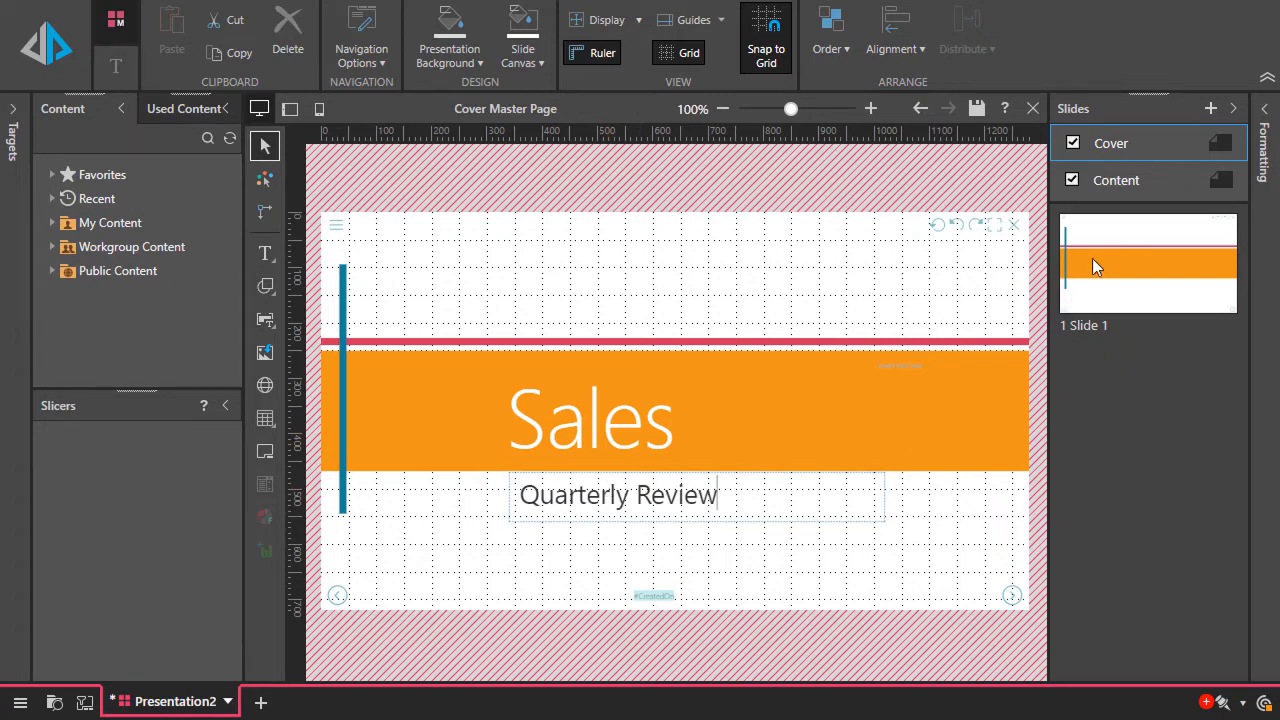
Move the #SlideName placeholder on the content master page to the middle of the slide's top edge
click(1100, 185)
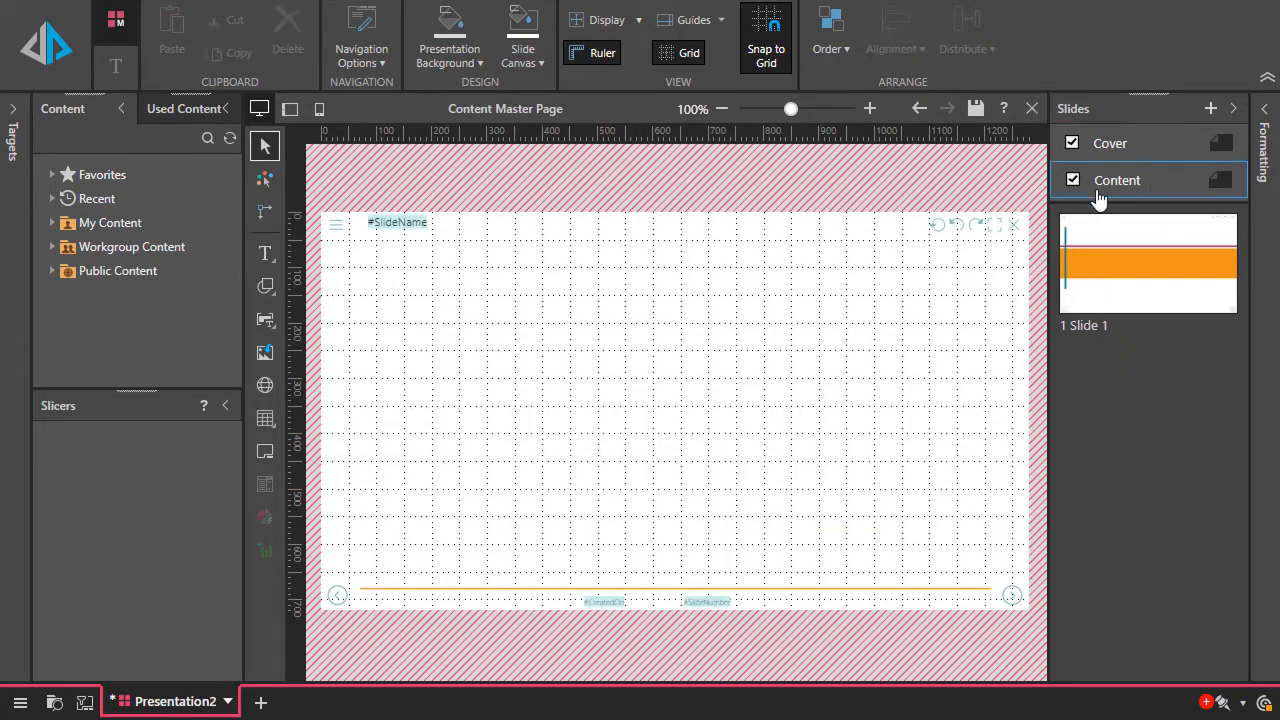
click(434, 220)
drag(434, 220, 700, 222)
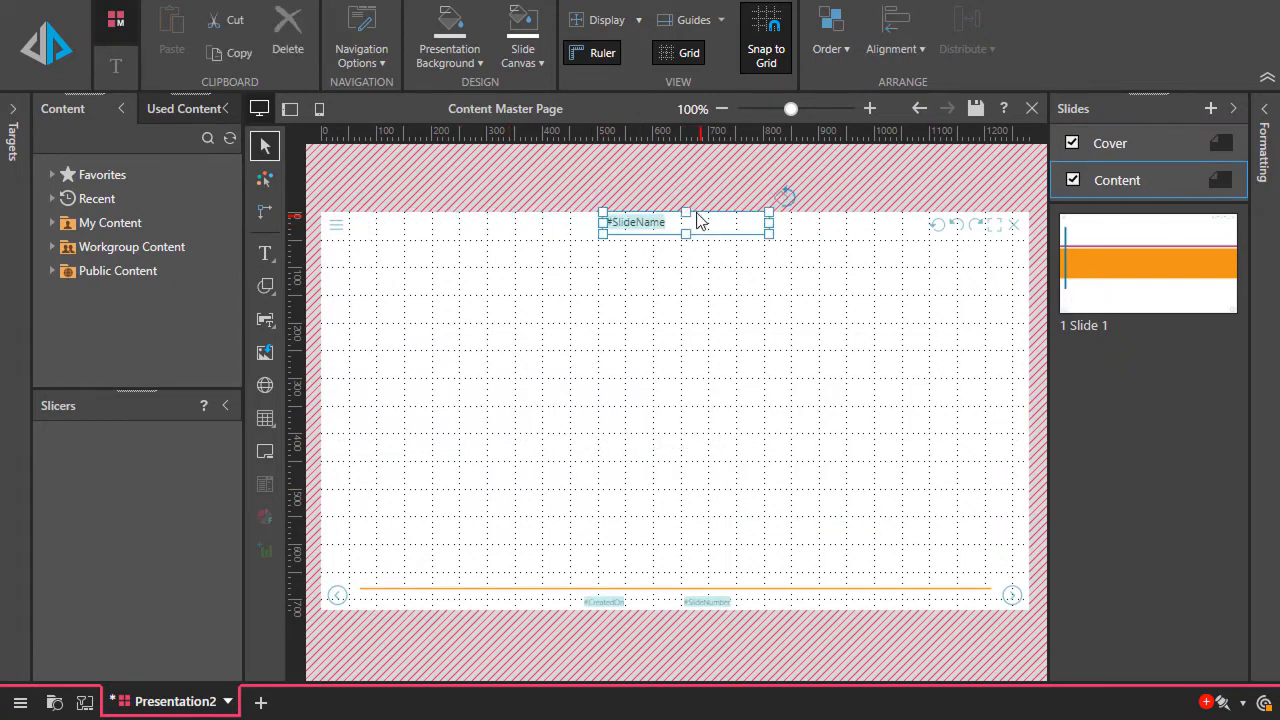
Return to Slide 1 and add a new slide after it
click(1121, 305)
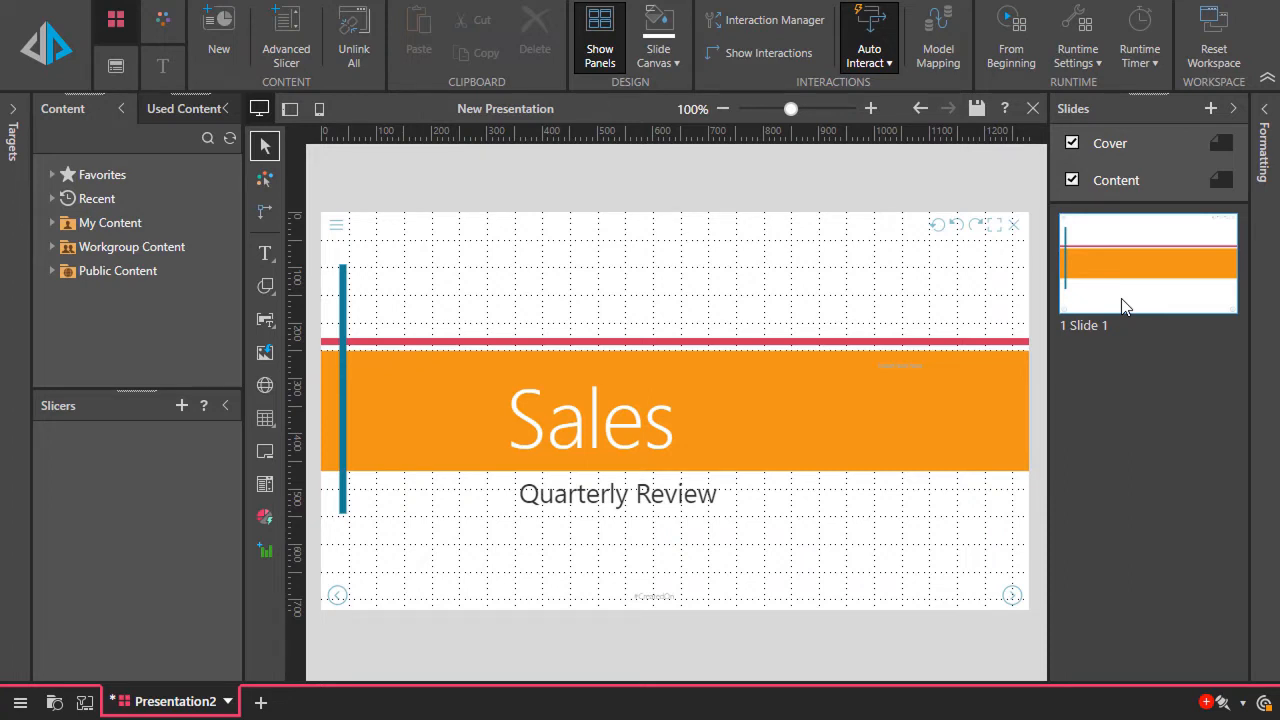
right_click(1113, 344)
click(1148, 359)
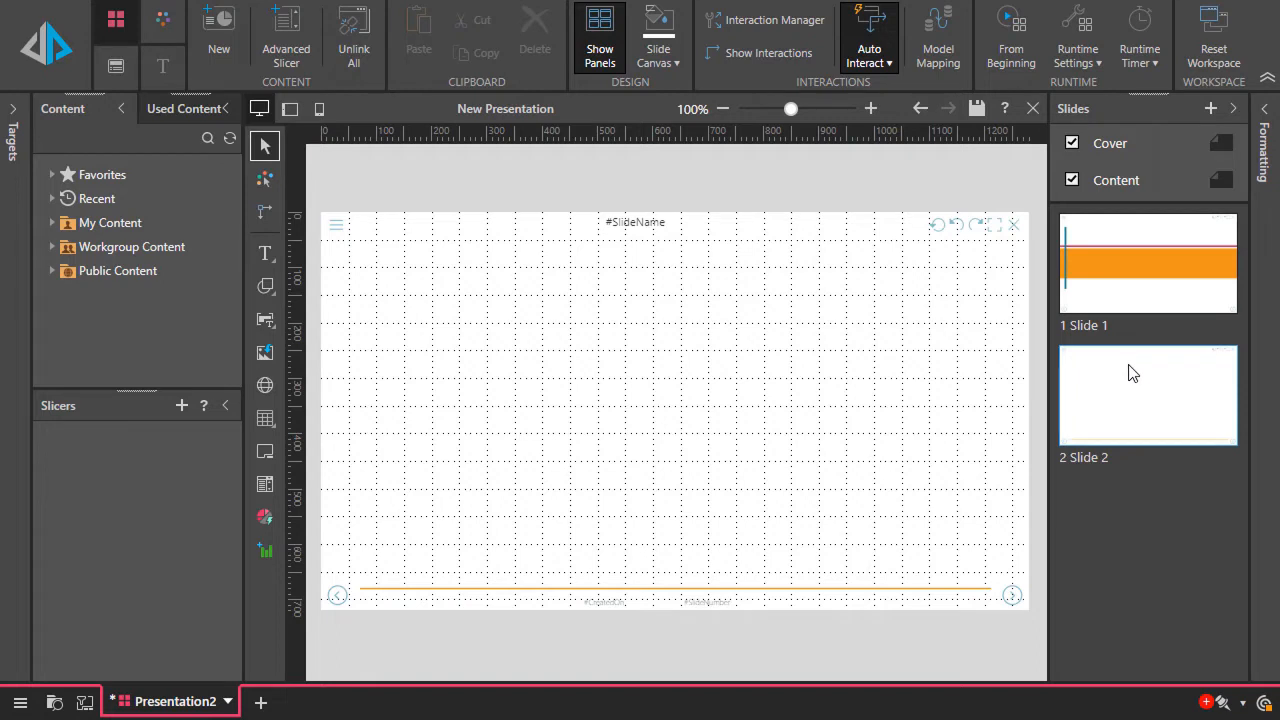
Add the Net Profit Doughnut report from My Content to Slide 2, place it at the slide's upper right and widen it slightly
double_click(150, 226)
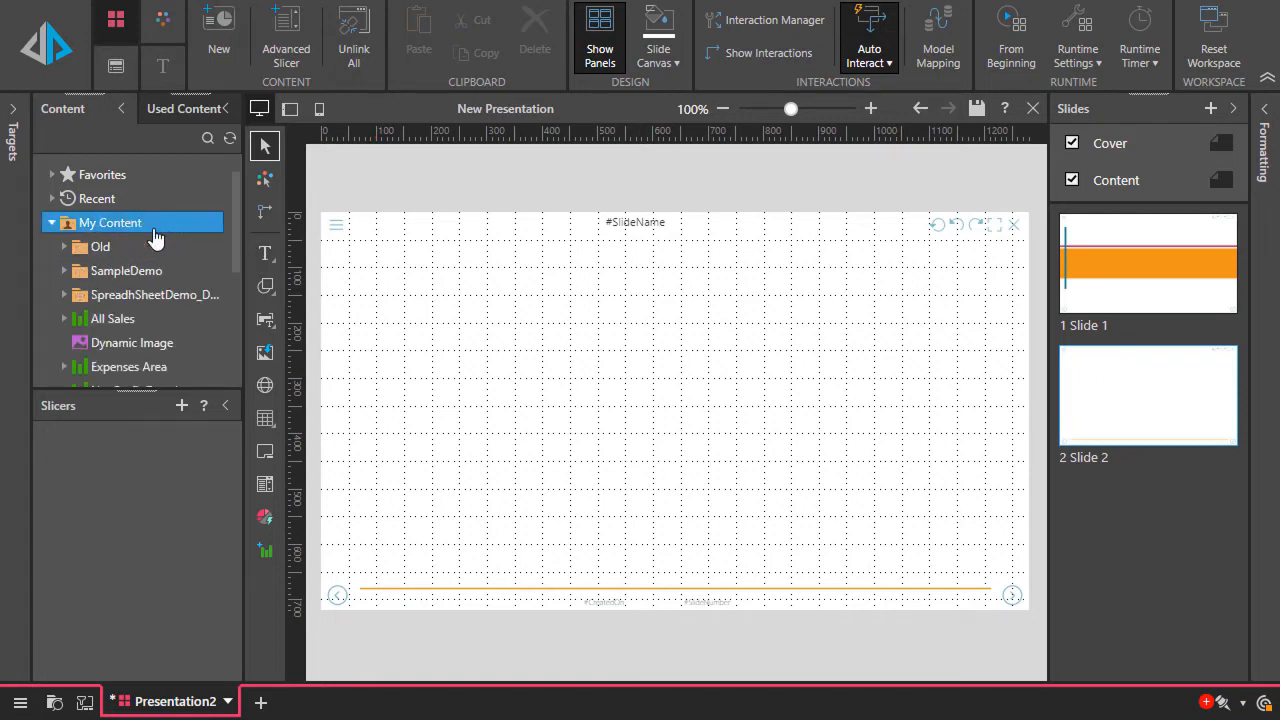
scroll(145, 355, down, 3)
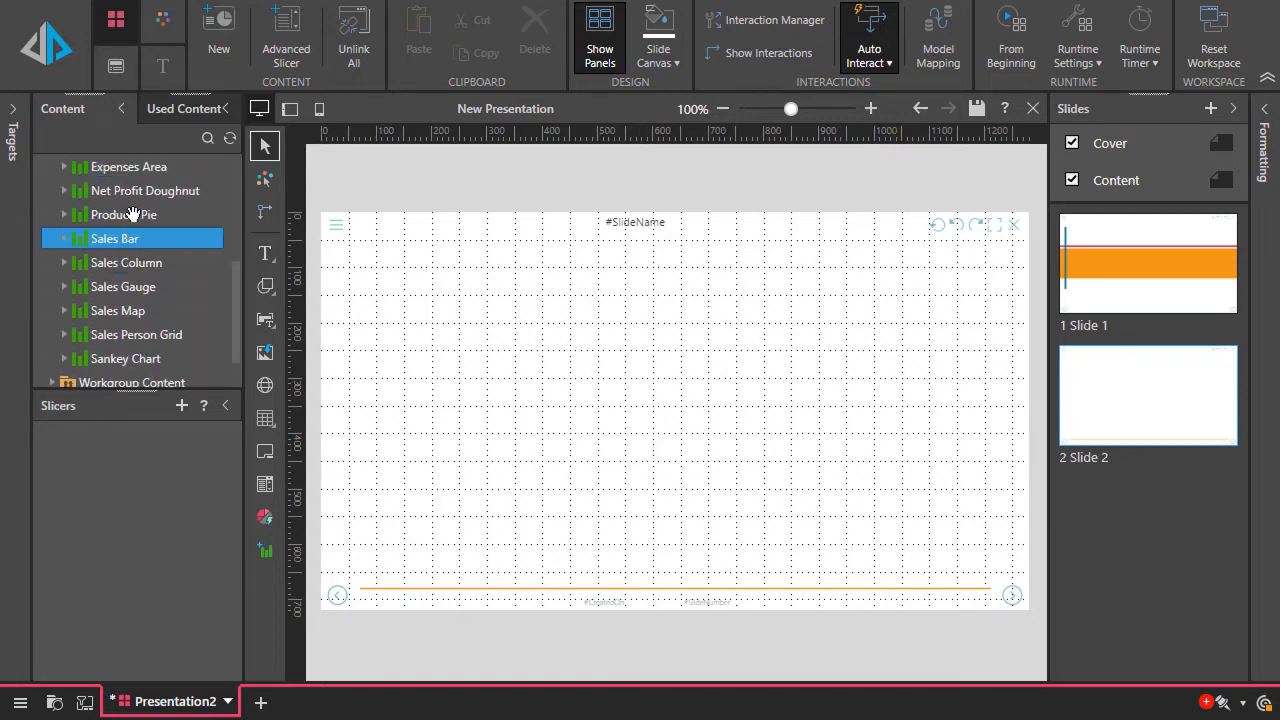
drag(133, 193, 436, 296)
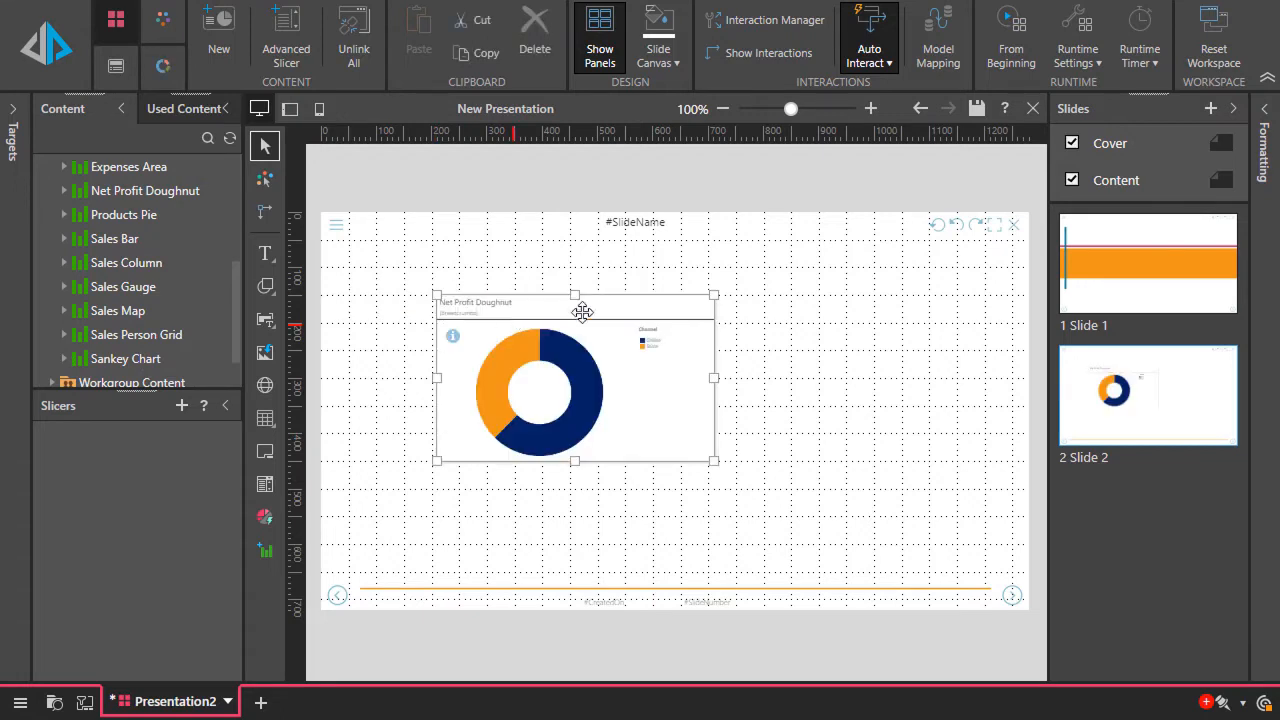
drag(580, 309, 802, 272)
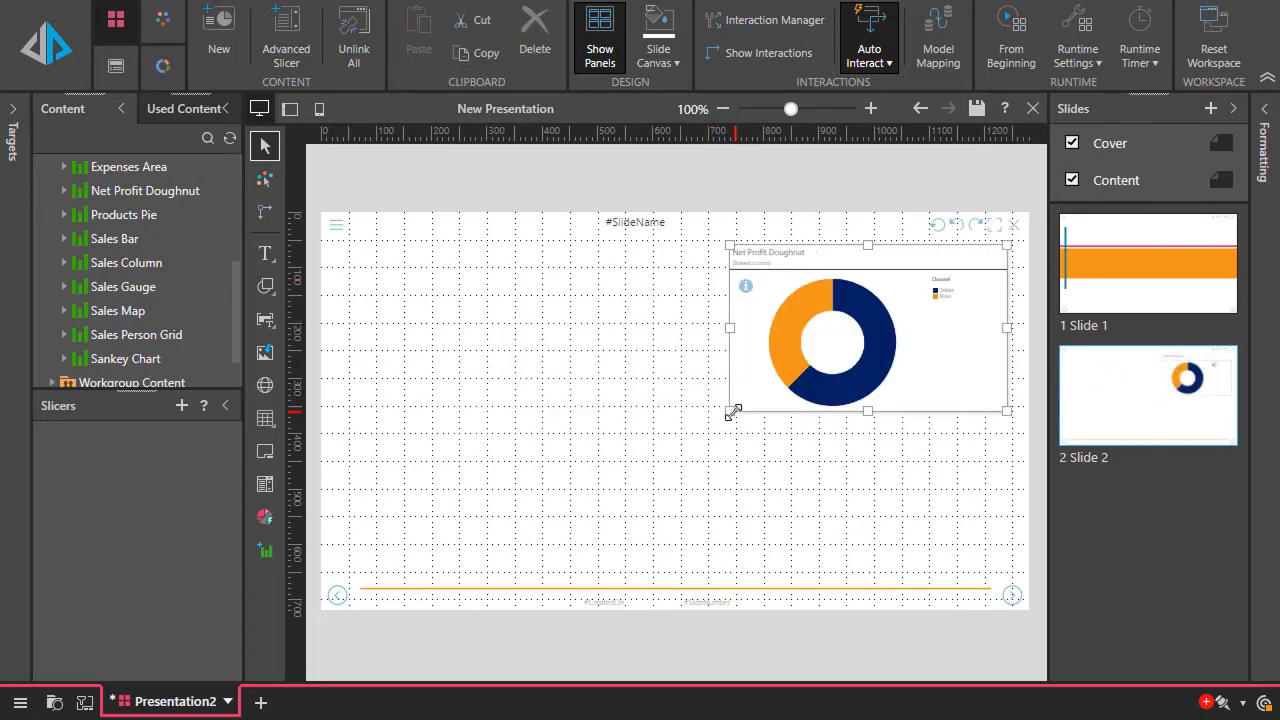
drag(734, 408, 697, 410)
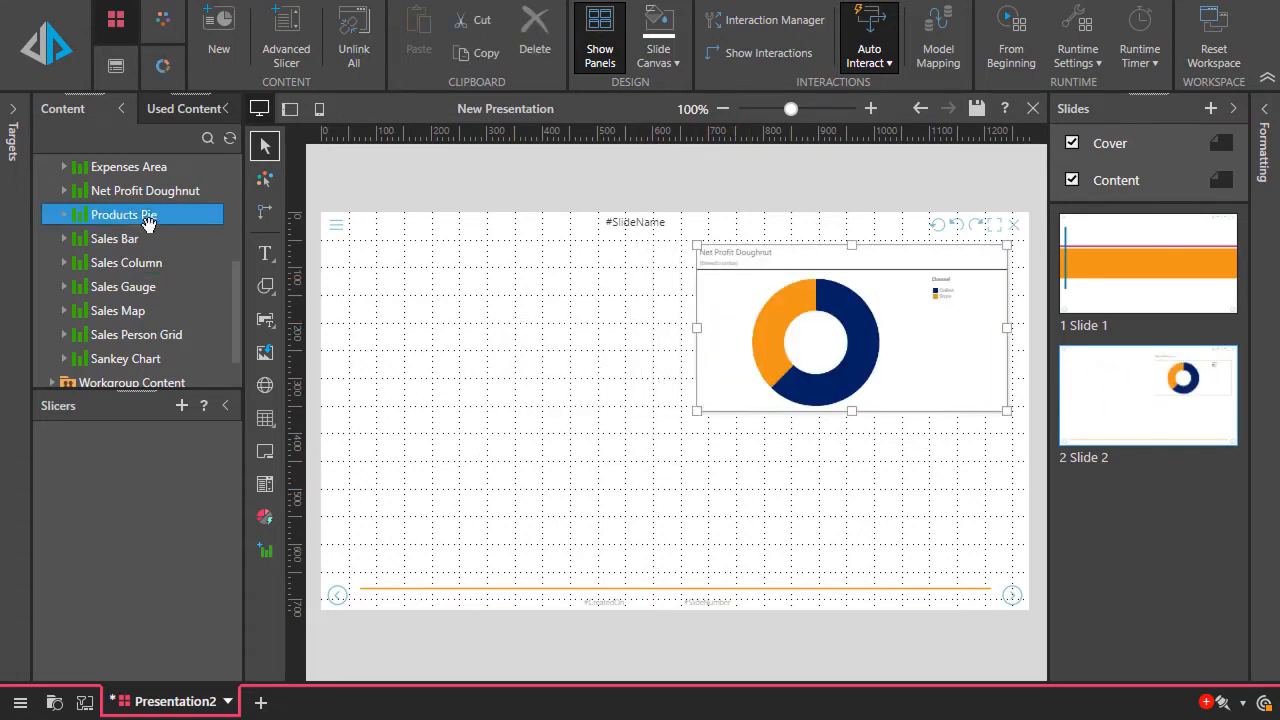
Add Expenses Area at the slide's upper left, Sales Map at its lower right and Sankey Chart at its lower left
drag(128, 167, 398, 266)
drag(118, 311, 791, 452)
drag(125, 358, 459, 477)
Add the Region slicer from the Sales Person Grid report to the slide, above the Expenses Area chart
double_click(168, 334)
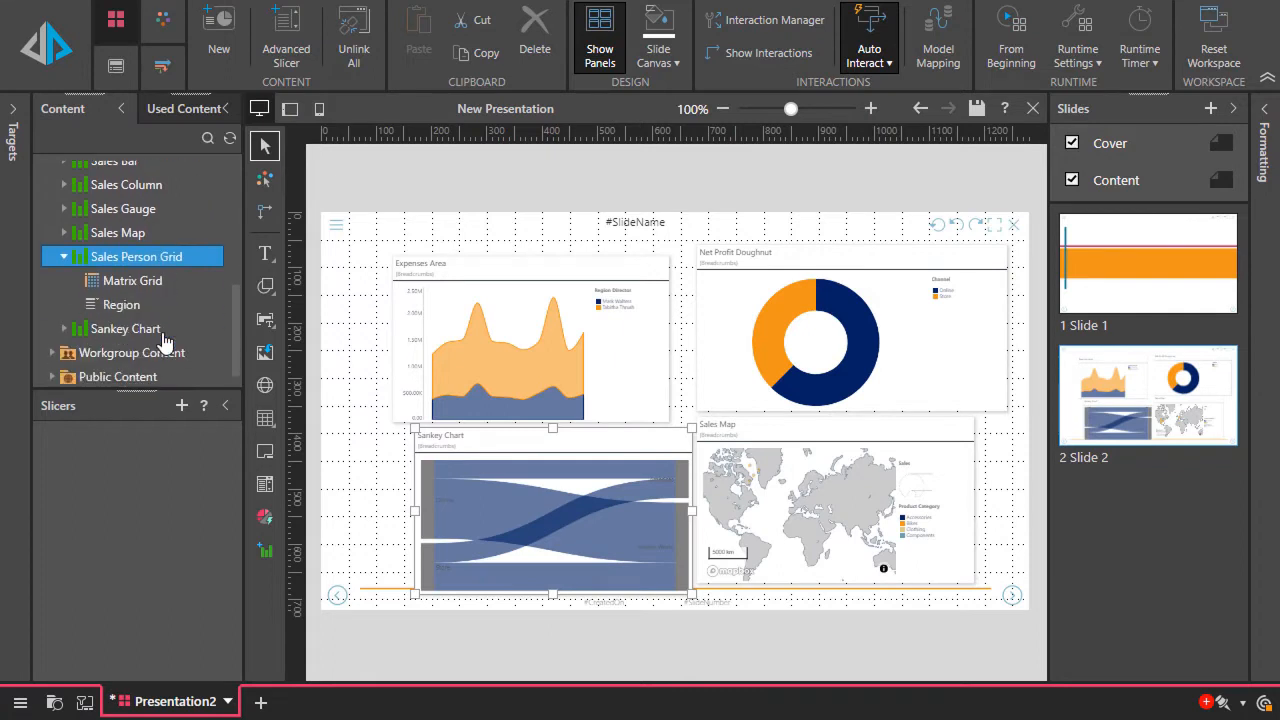
click(152, 306)
click(94, 283)
click(92, 258)
click(140, 306)
drag(140, 306, 372, 232)
click(382, 383)
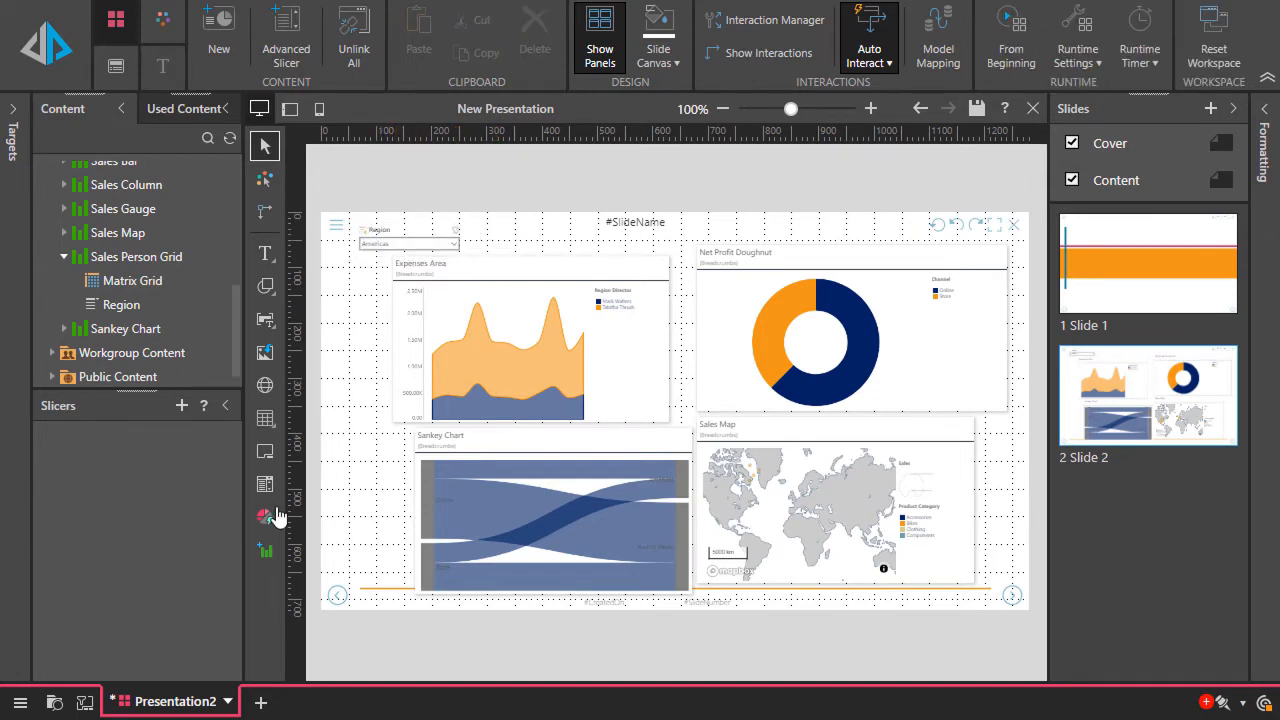
Create a Product Category slicer from the Products table of the SalesDB Model and place it beside the Region slicer
click(264, 489)
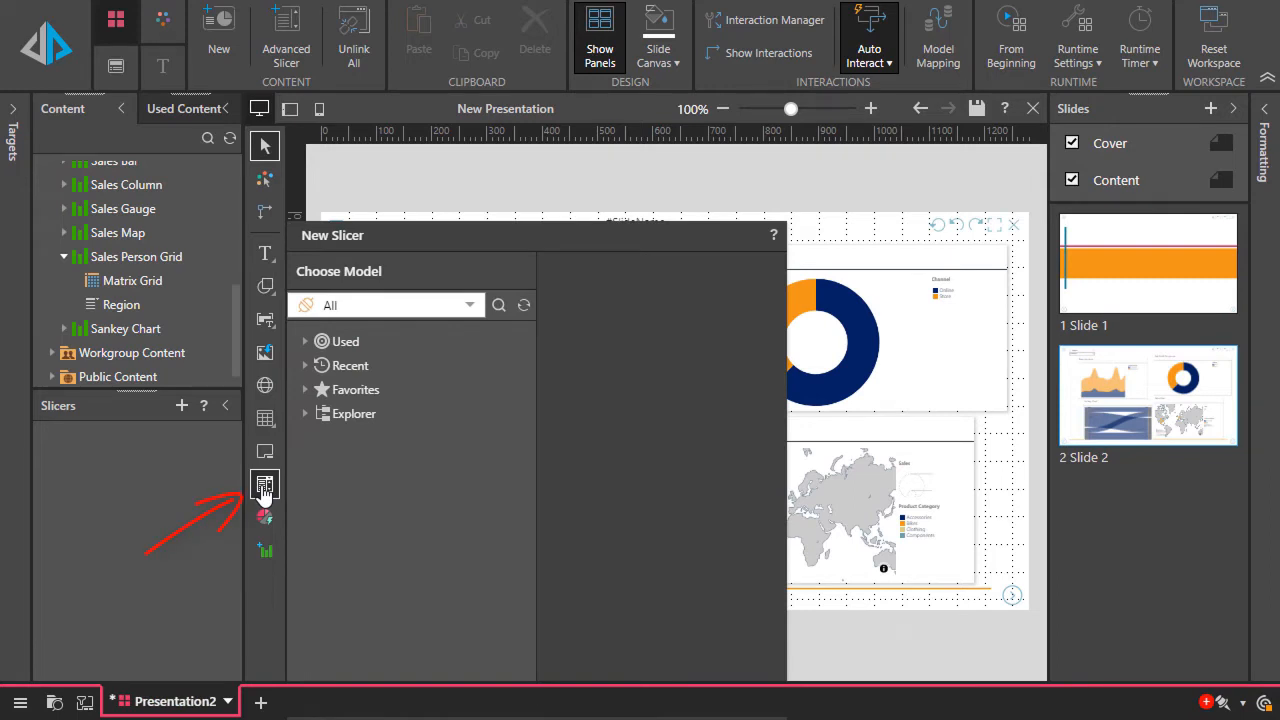
click(368, 375)
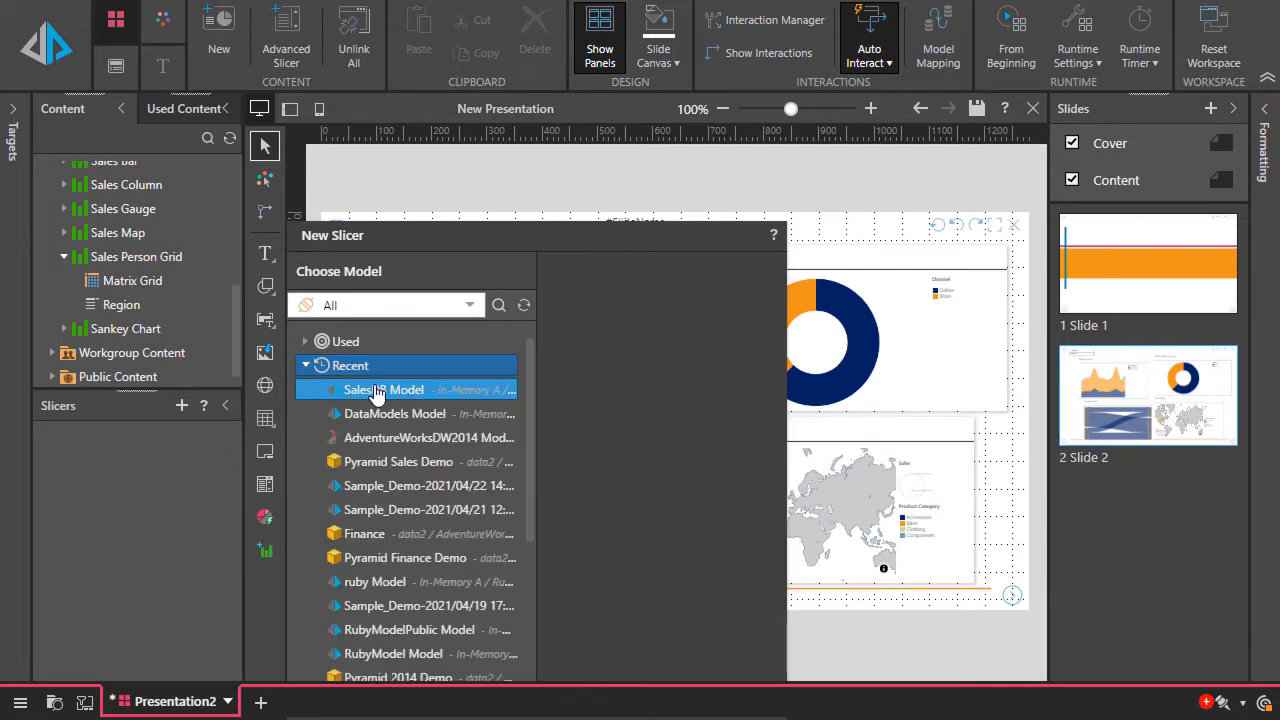
click(377, 396)
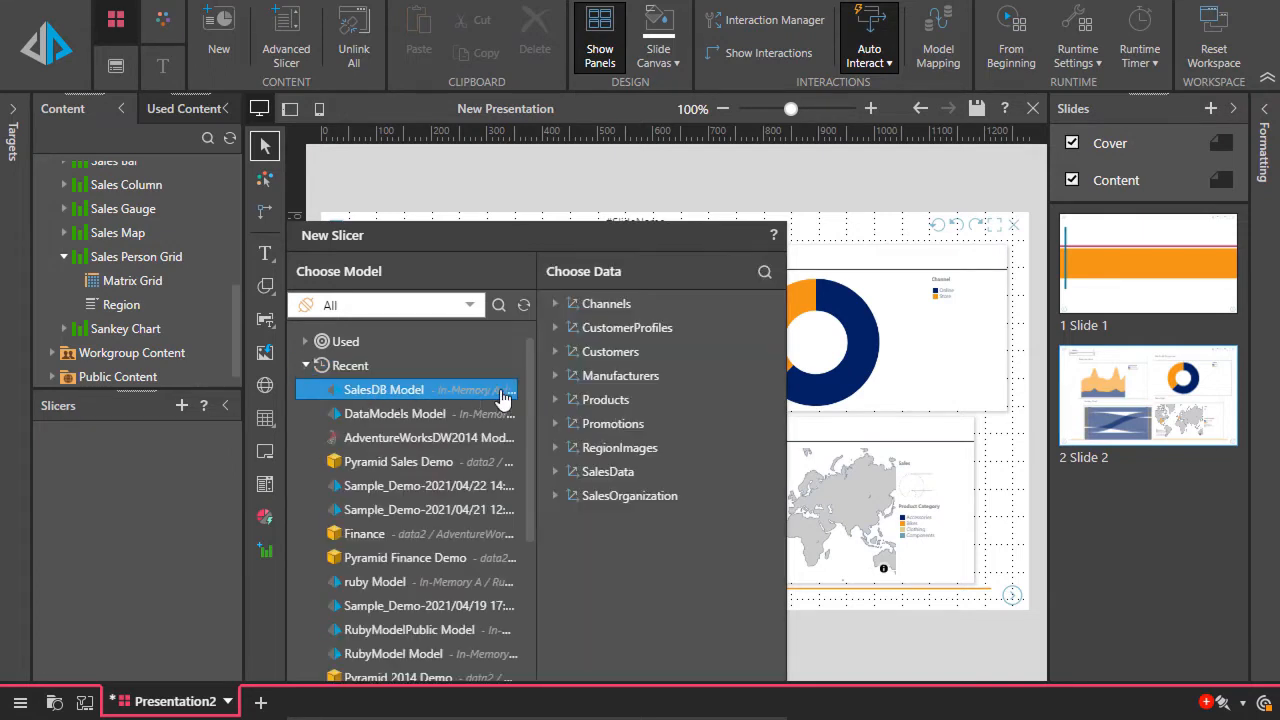
click(630, 356)
click(632, 356)
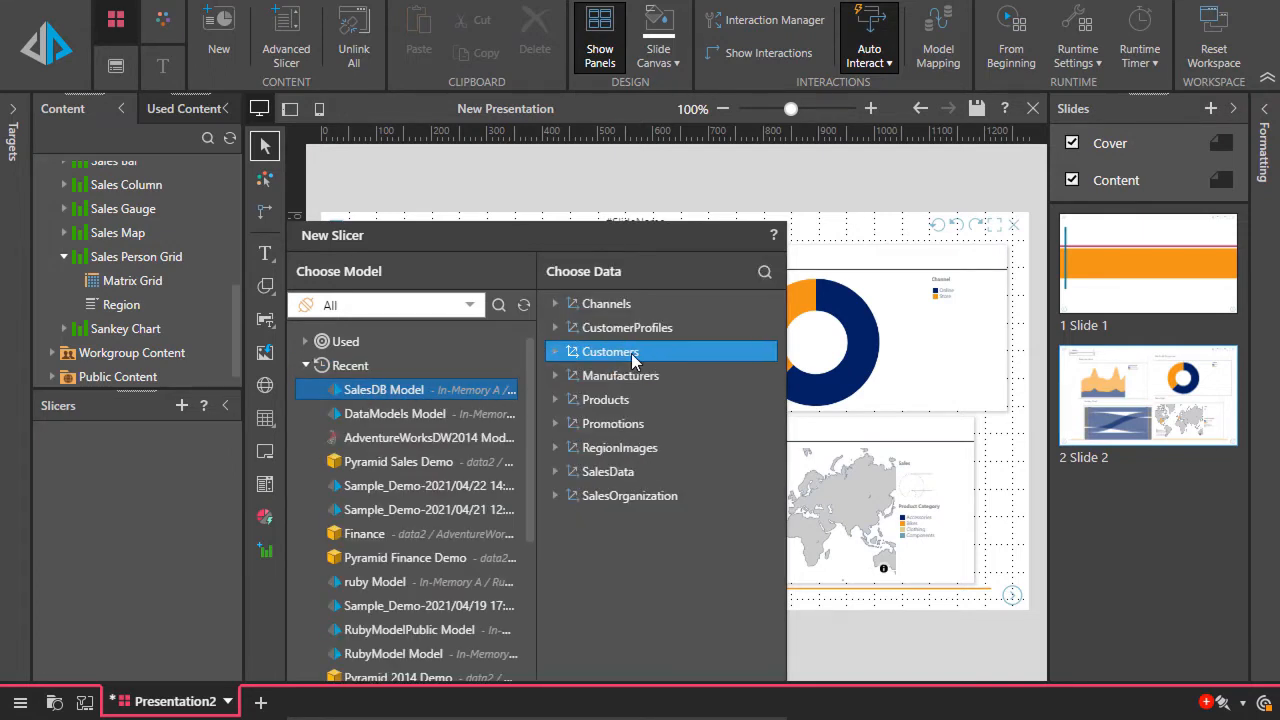
click(632, 401)
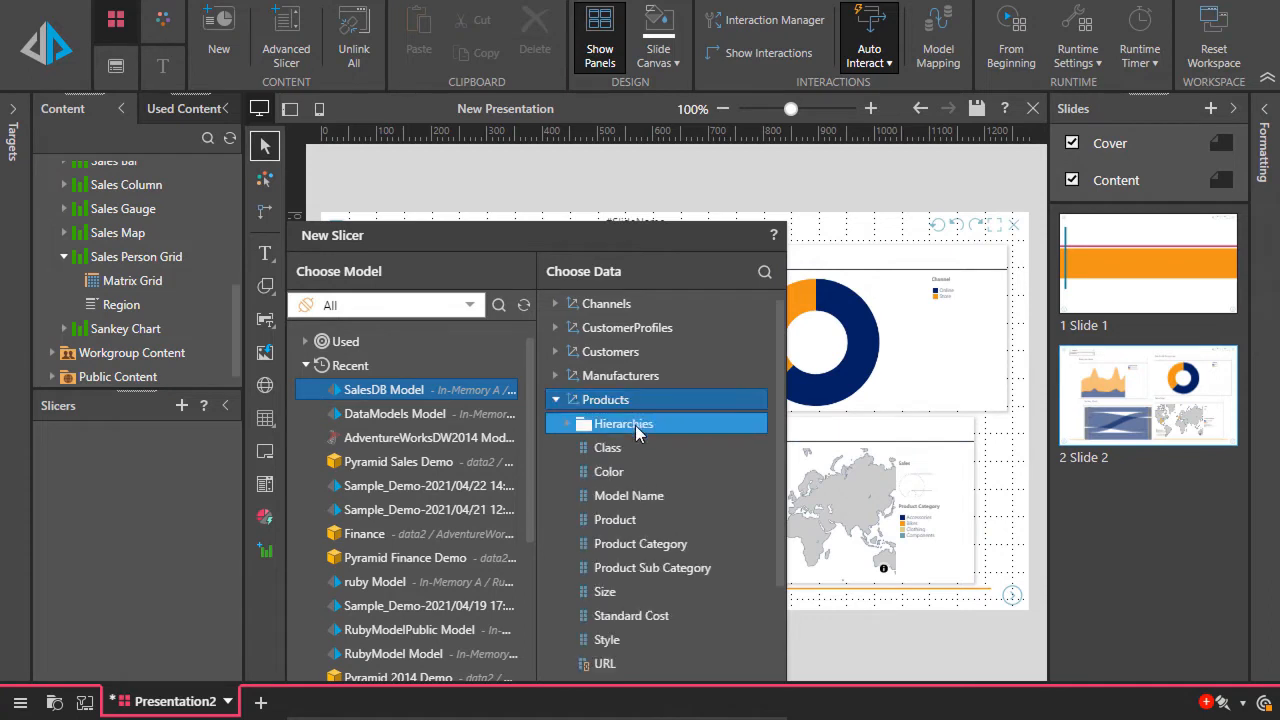
double_click(663, 547)
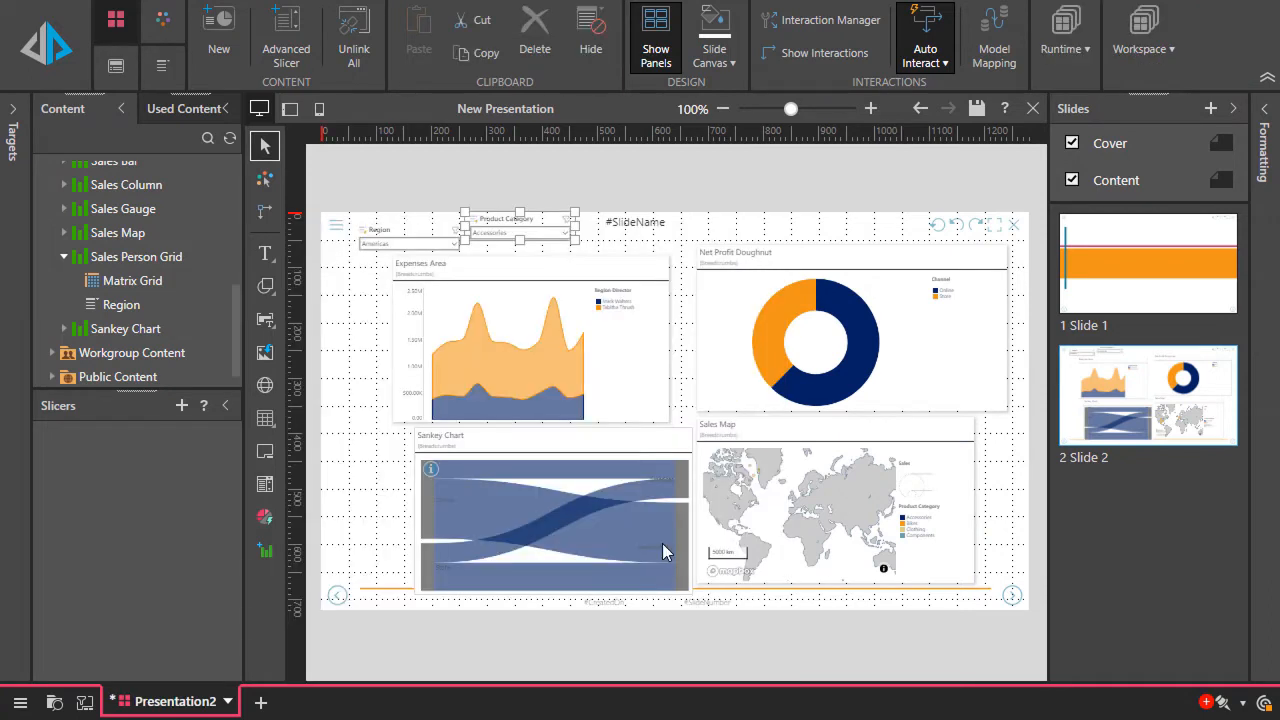
drag(508, 227, 513, 243)
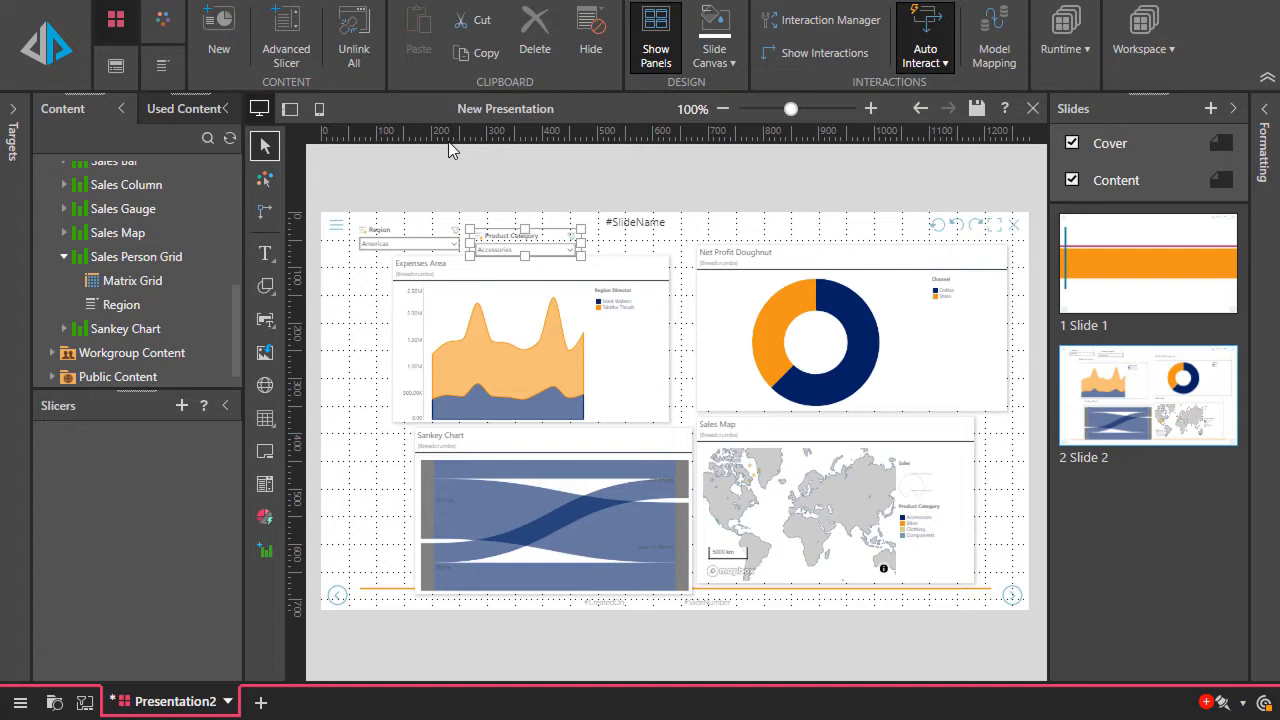
Show the slide's interactions and inspect the settings of the Product Category slicer's interaction with the Net Profit Doughnut in the Interaction Manager
click(784, 54)
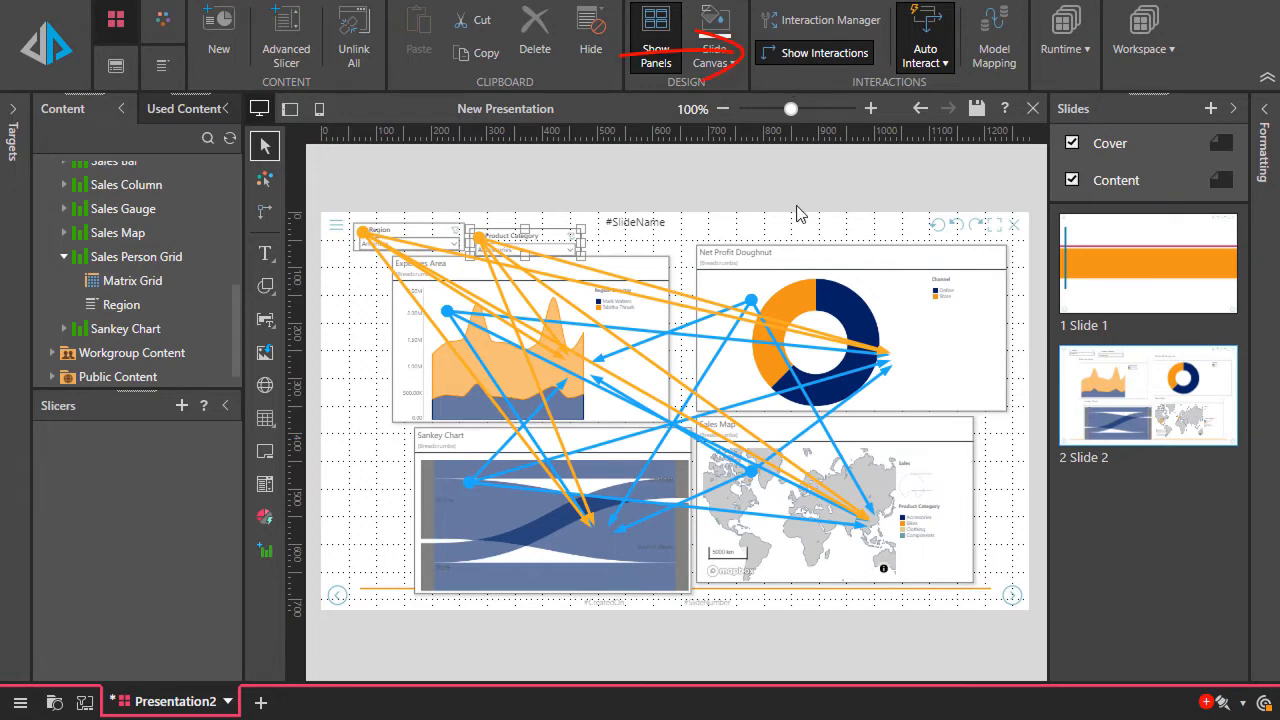
click(744, 314)
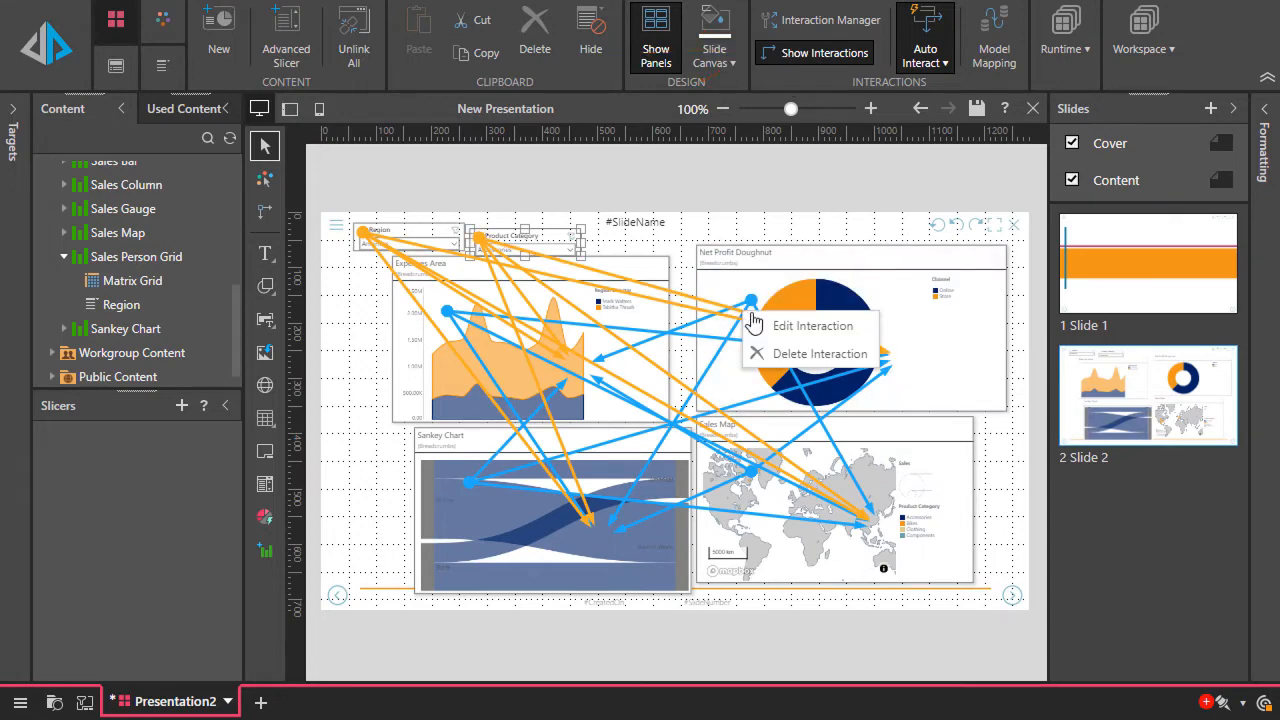
click(816, 330)
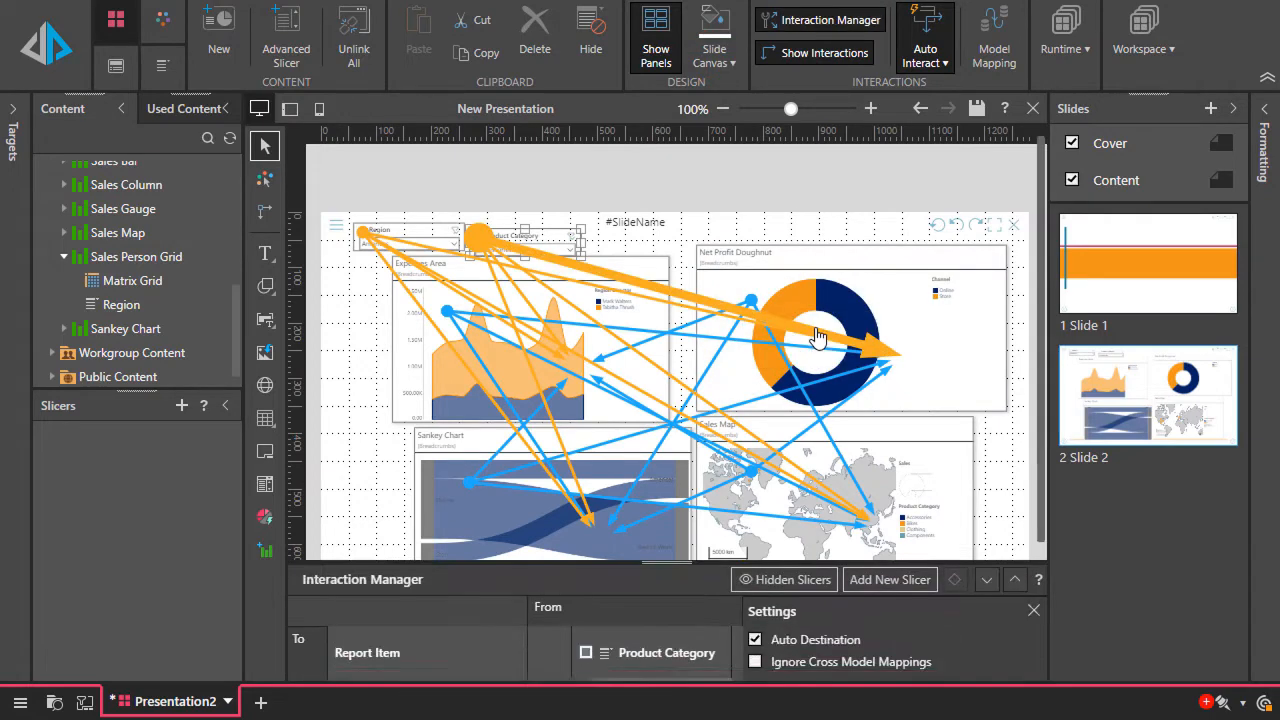
click(986, 428)
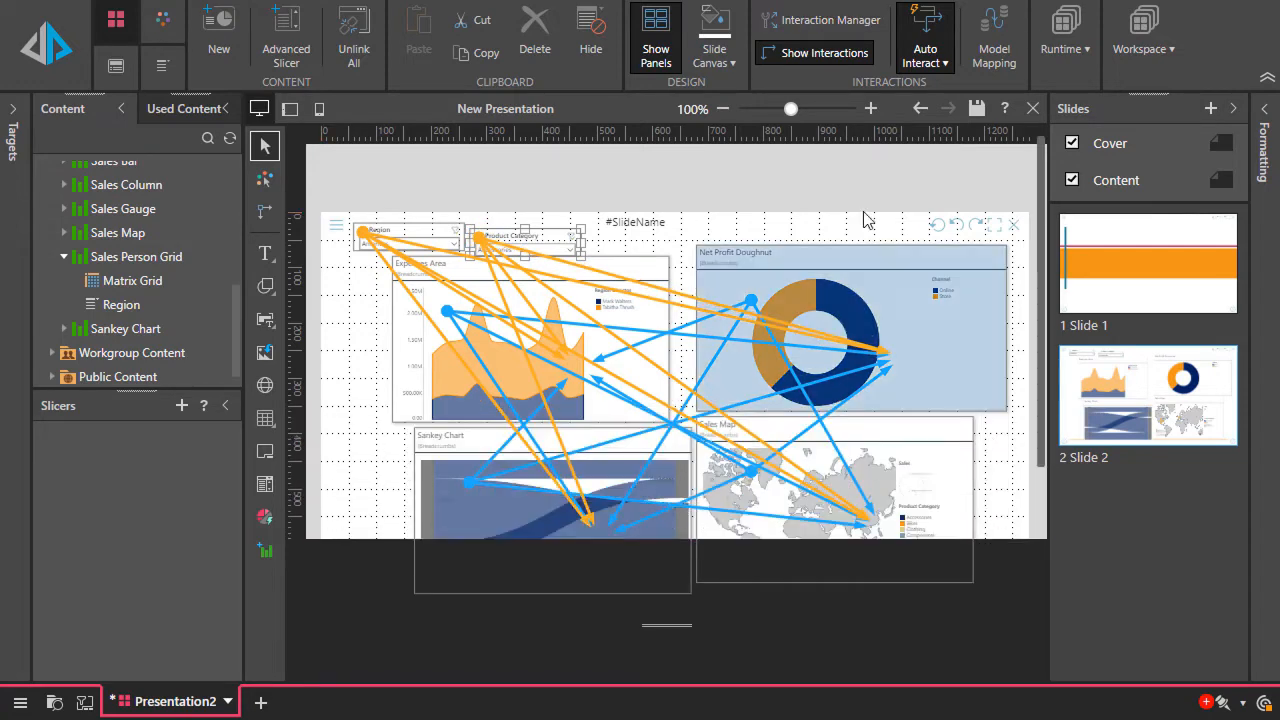
Hide the interaction arrows and align the Expenses Area and Sankey Chart panels with the slide's left edge
click(786, 56)
right_click(600, 306)
mouse_move(742, 566)
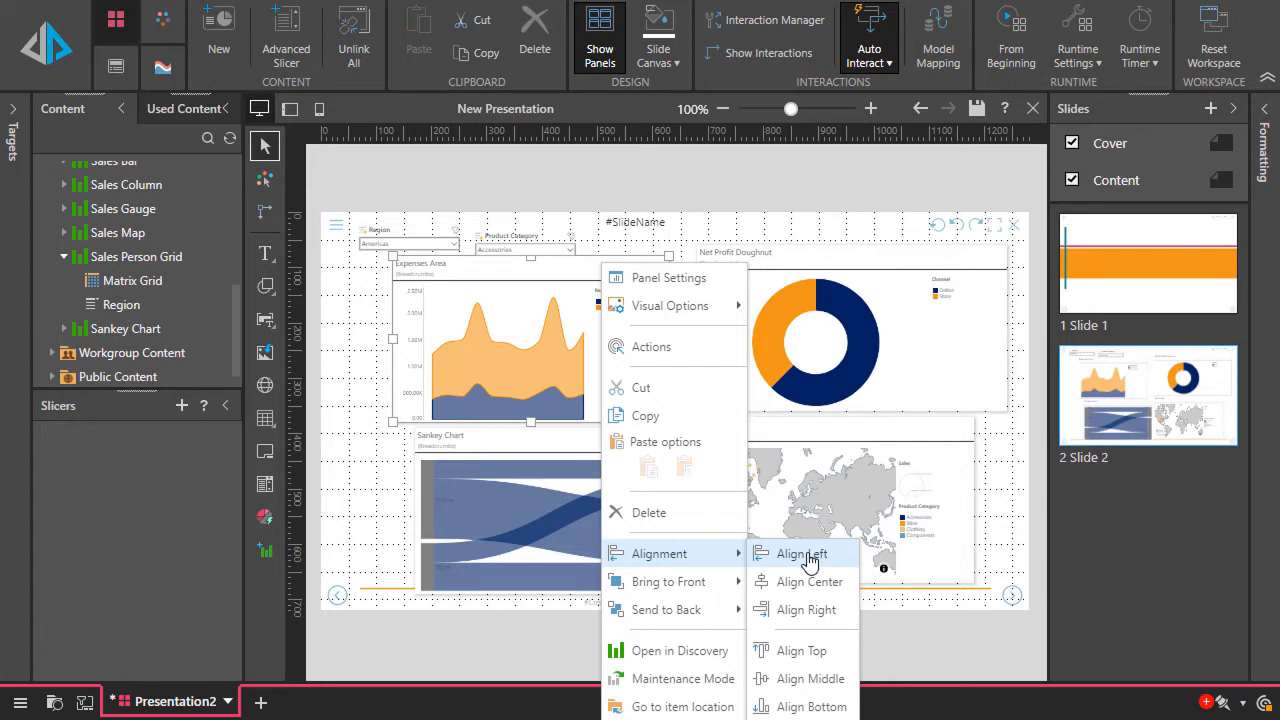
click(803, 555)
click(588, 447)
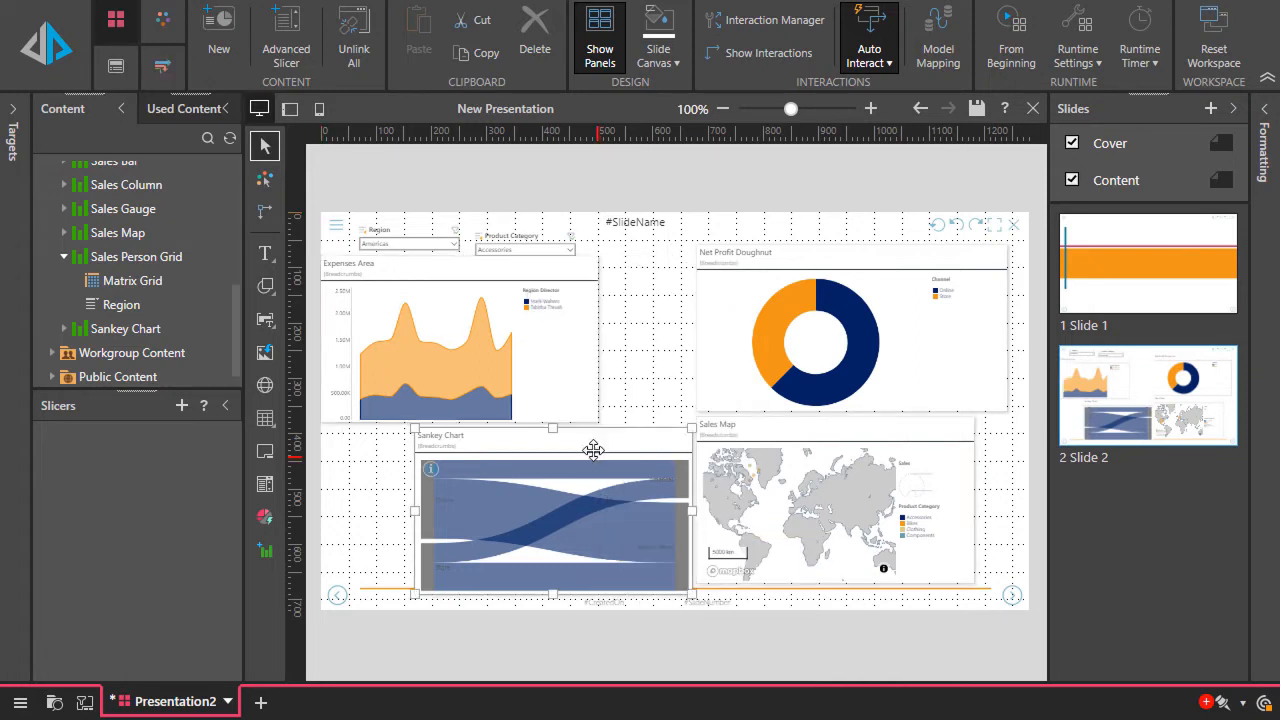
right_click(590, 446)
mouse_move(640, 556)
click(786, 555)
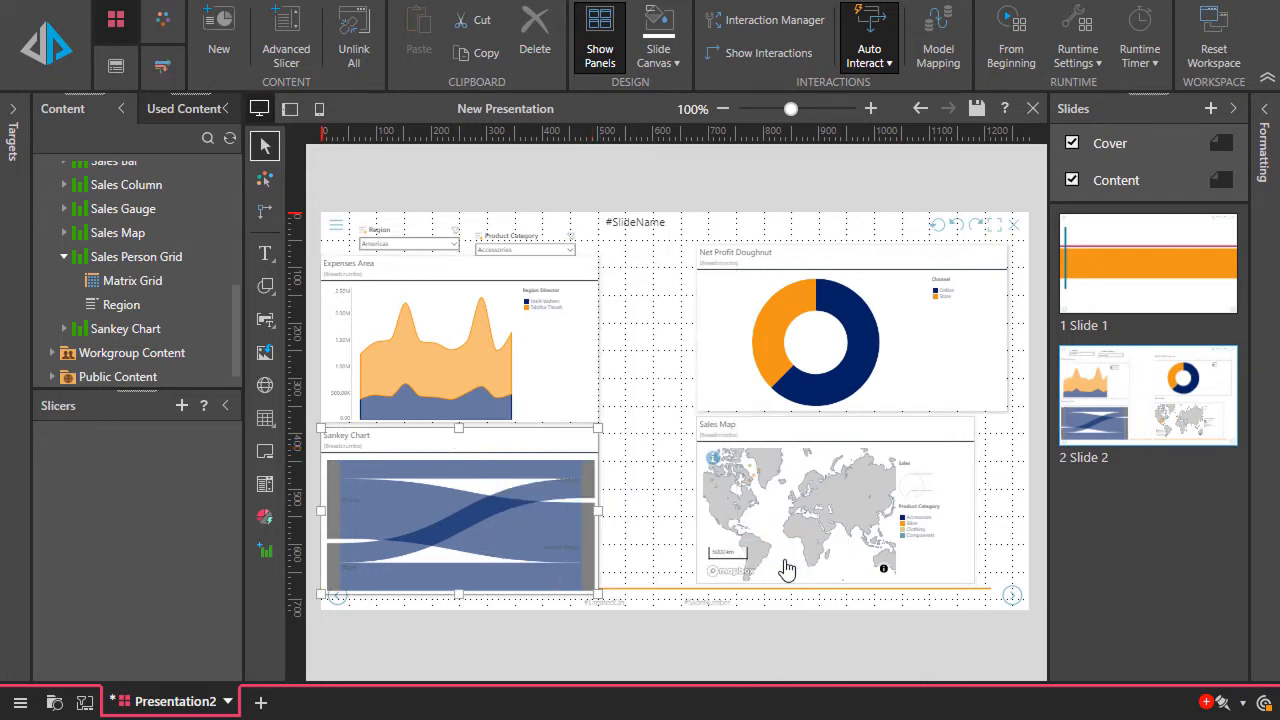
Narrow the Net Profit Doughnut panel to the width of the Sales Map below it and left-align the two panels
click(784, 440)
right_click(784, 440)
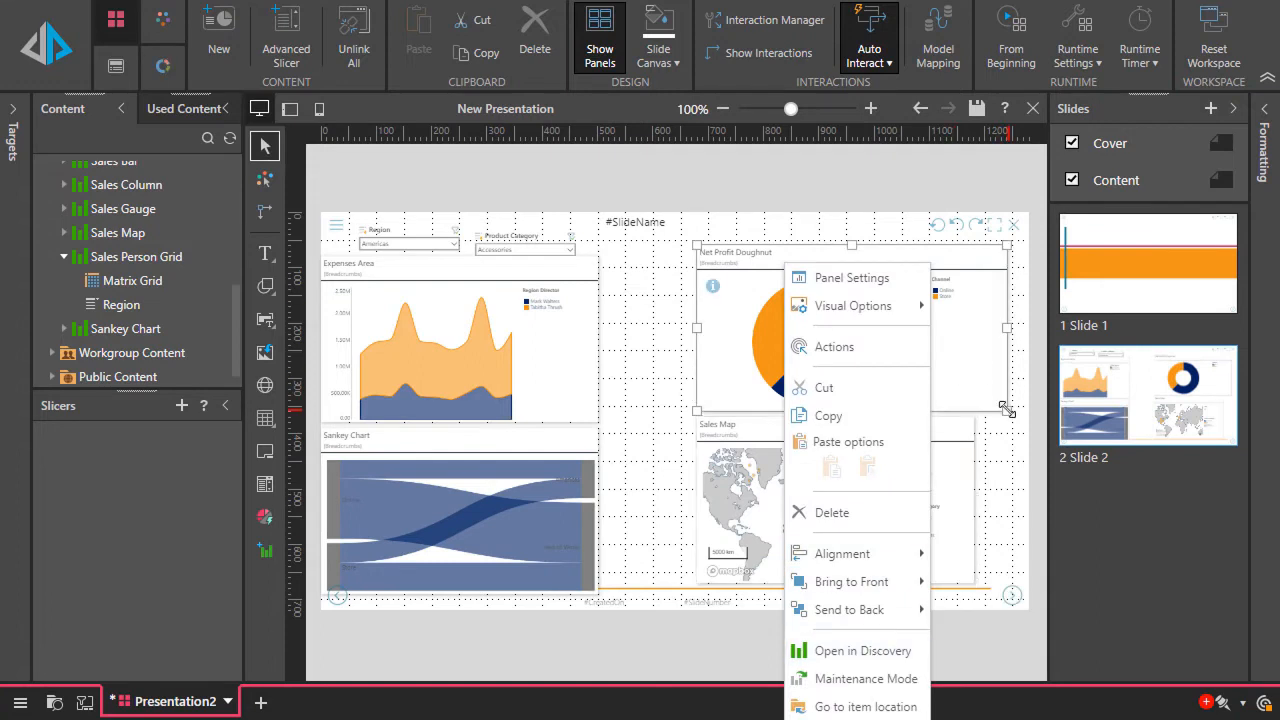
click(903, 360)
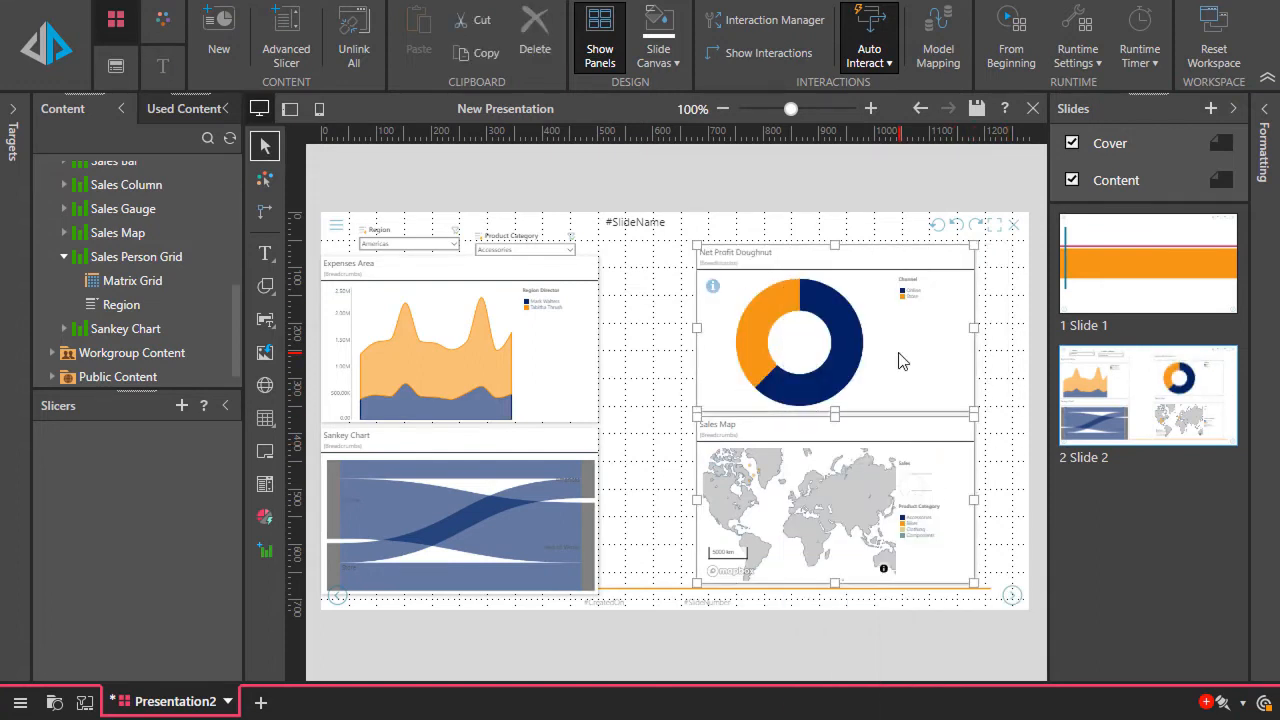
right_click(903, 360)
mouse_move(903, 355)
click(1068, 555)
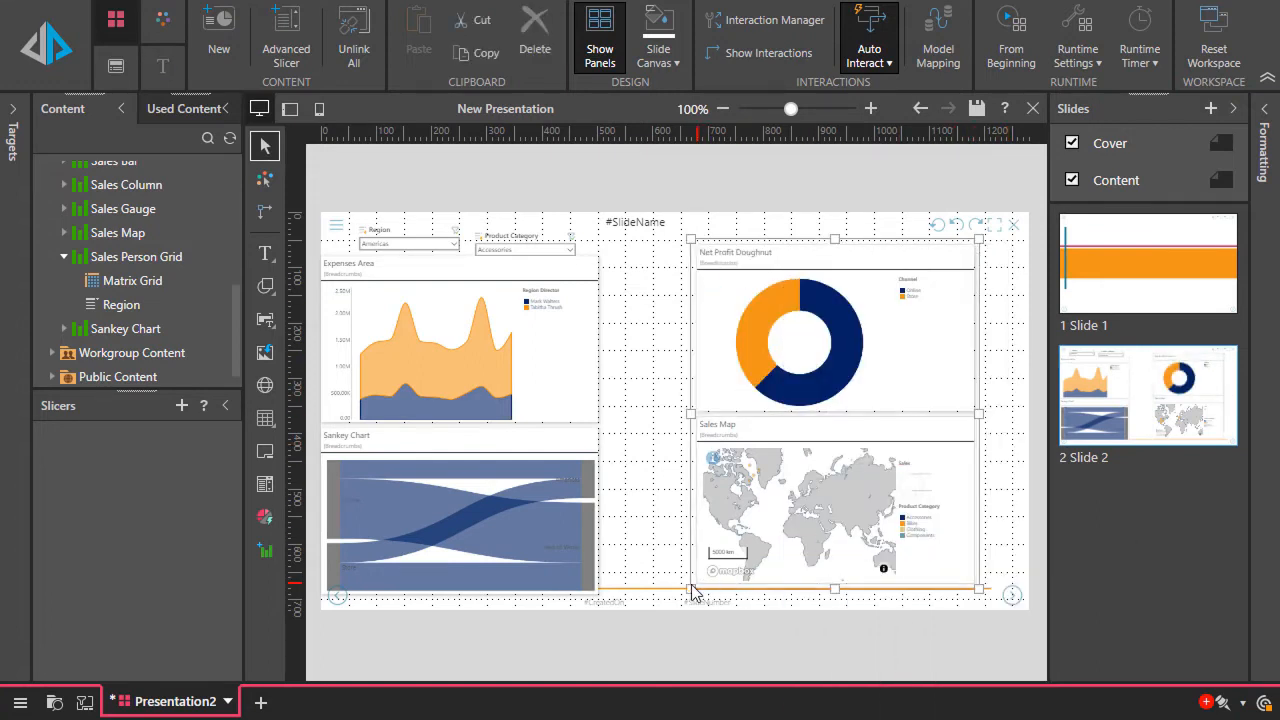
Reposition and widen the Net Profit Doughnut and Sales Map panels together, and level the Product Category slicer with the Region slicer
drag(821, 360, 844, 354)
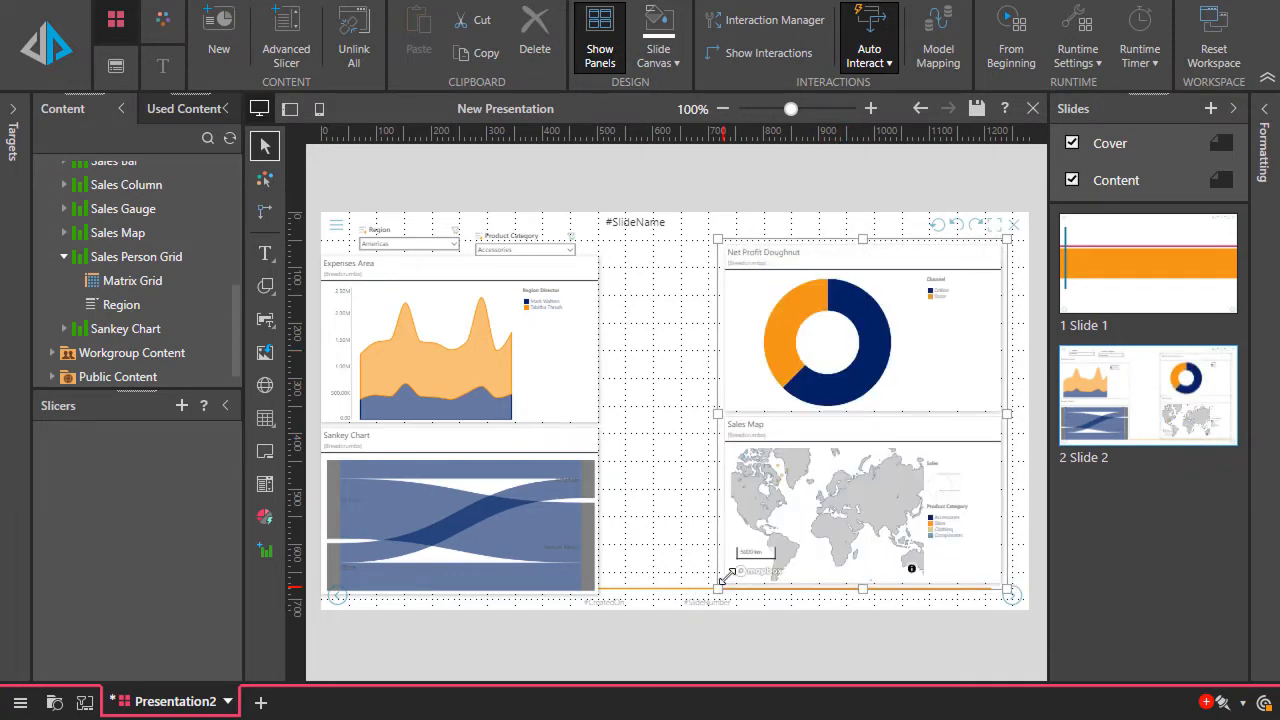
drag(718, 588, 660, 574)
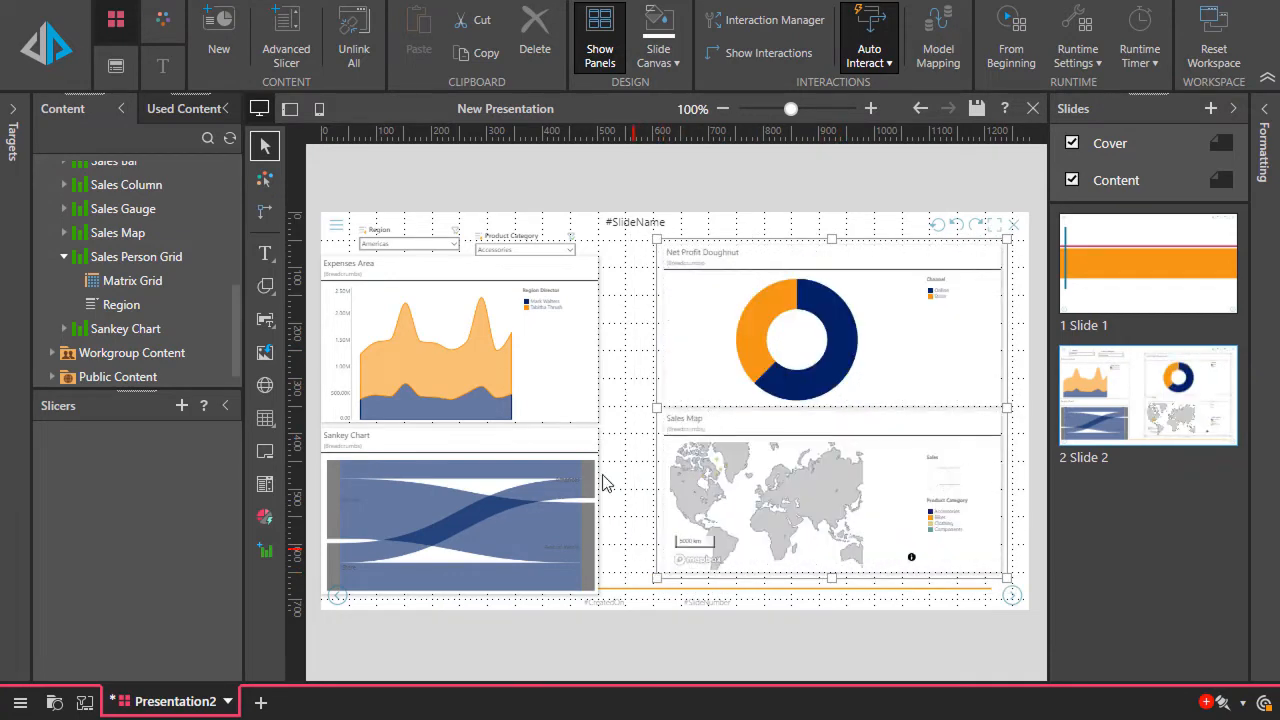
drag(526, 236, 540, 223)
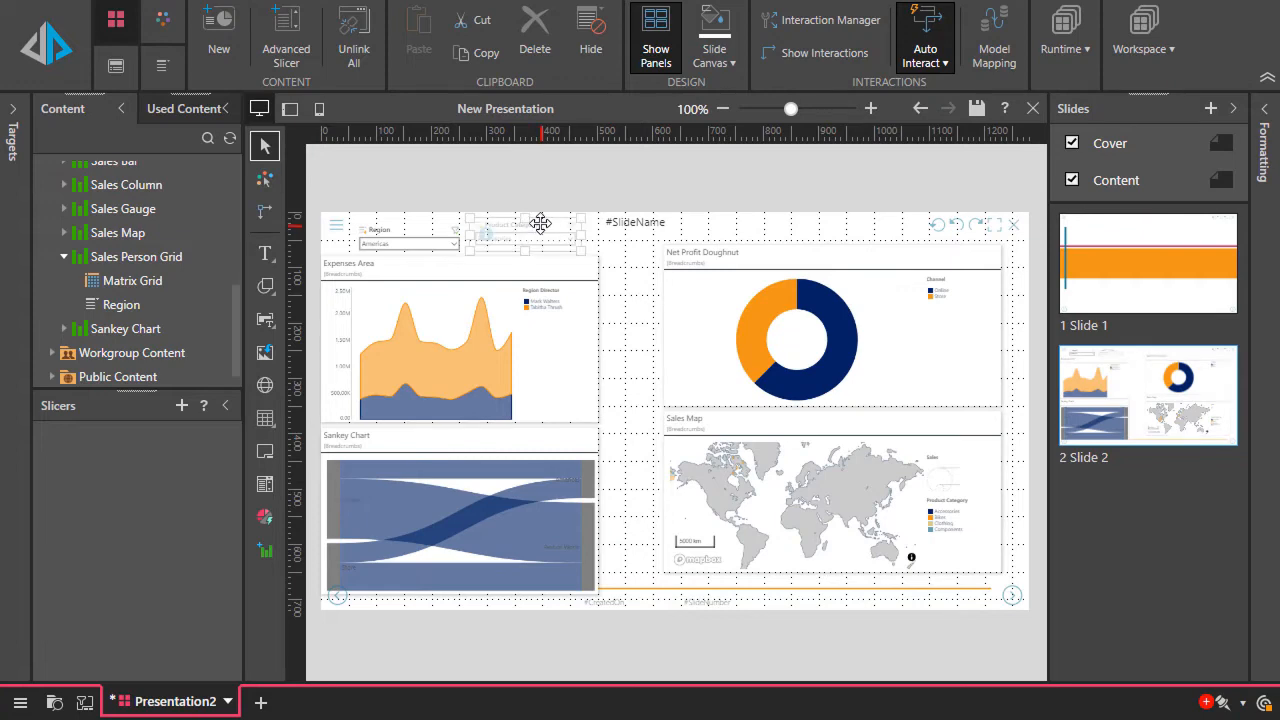
click(629, 348)
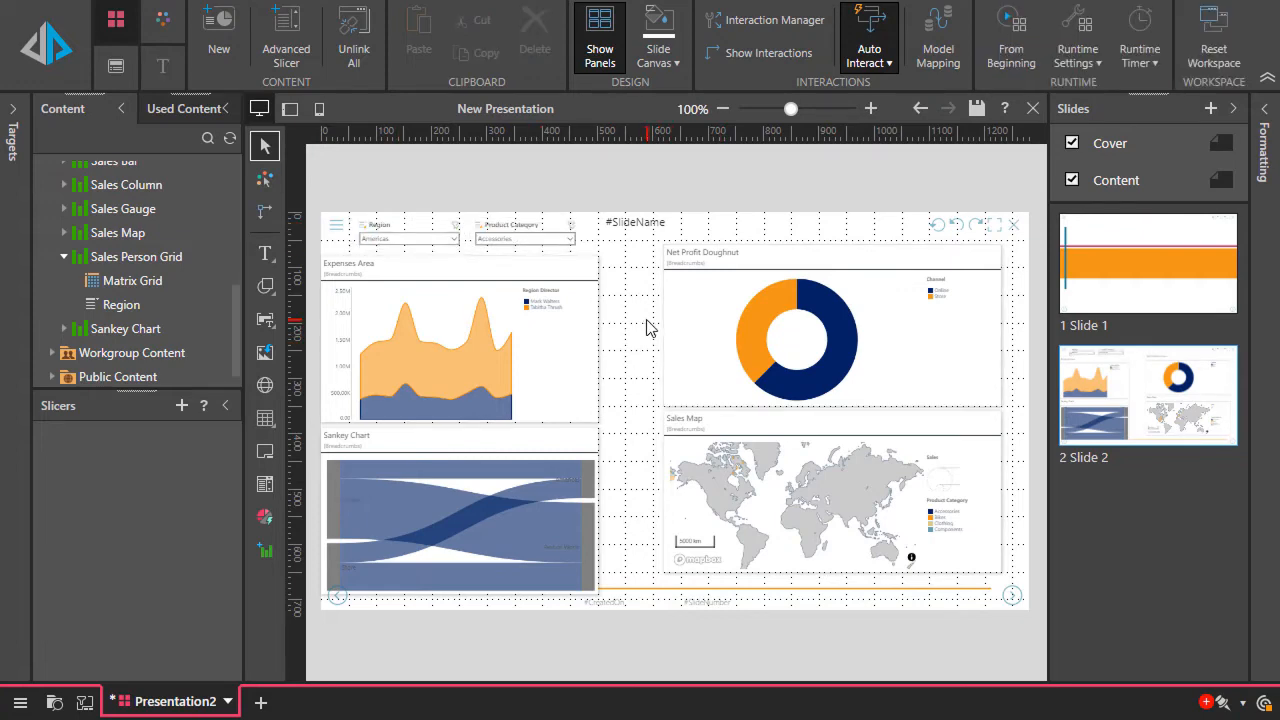
Add a third slide and place a 2 by 2 table in its upper left area, enlarged to nearly half the slide's width
right_click(1084, 473)
click(1135, 490)
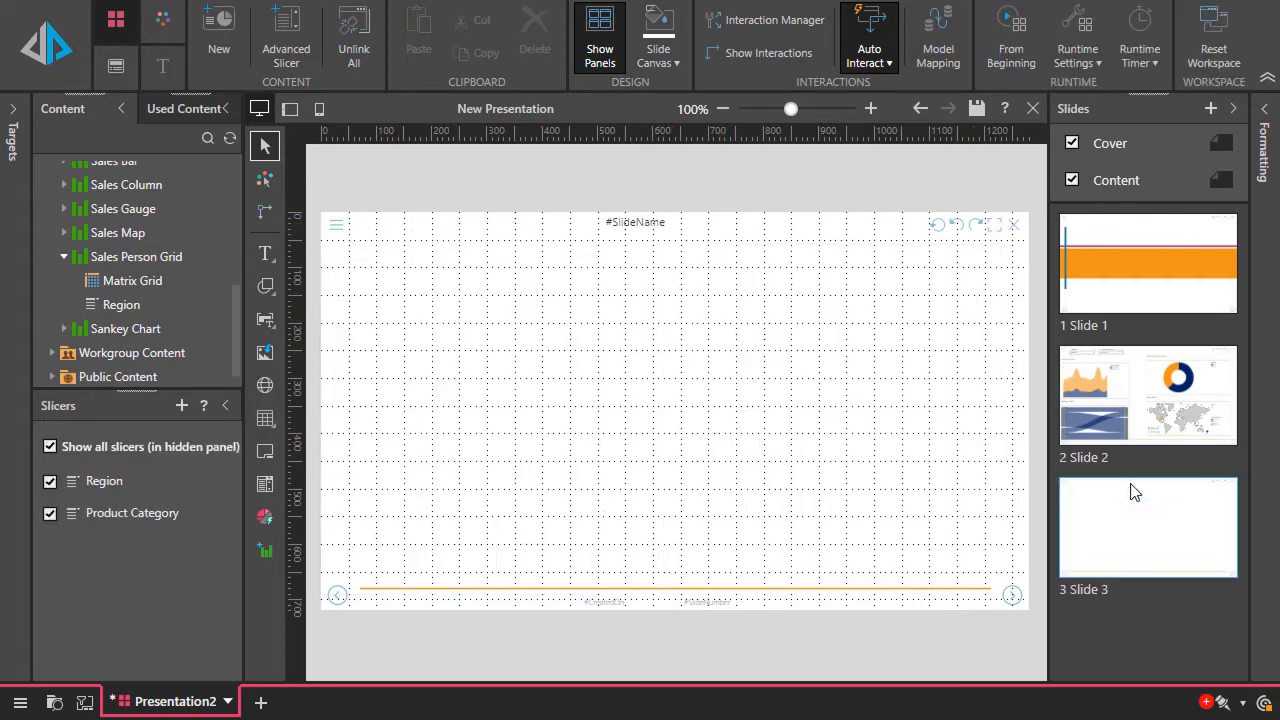
click(263, 423)
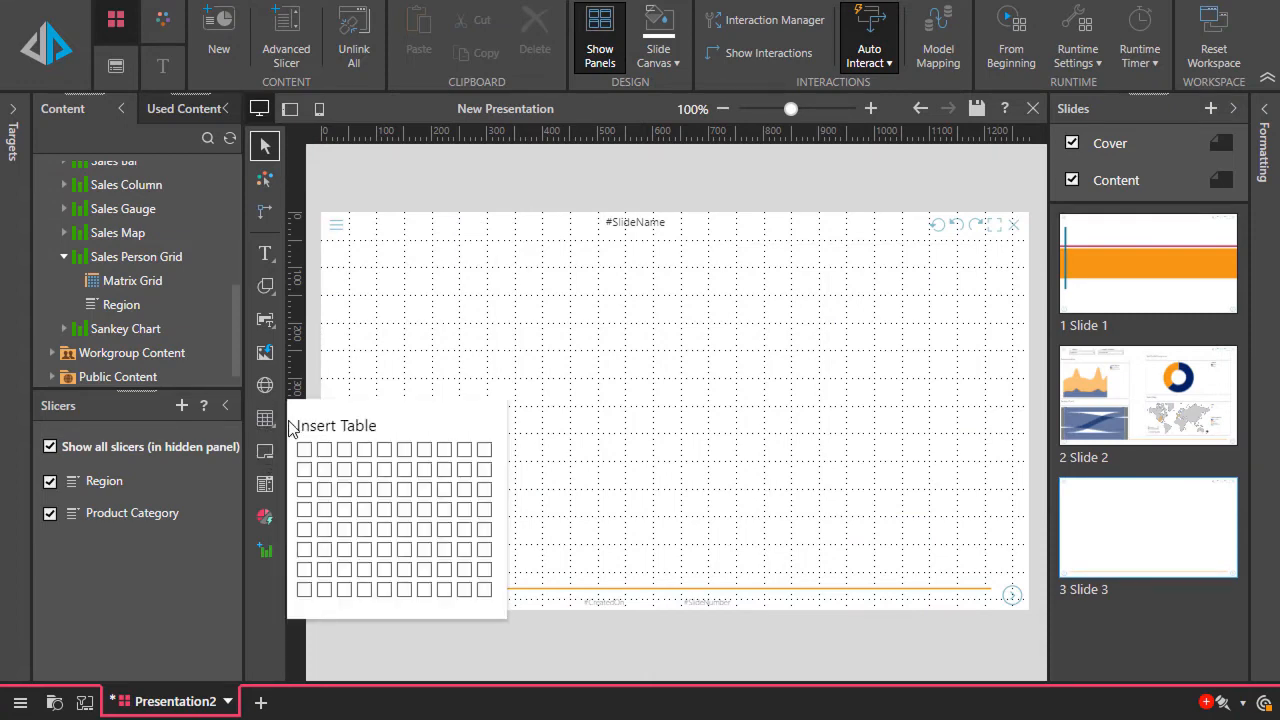
click(323, 468)
click(404, 322)
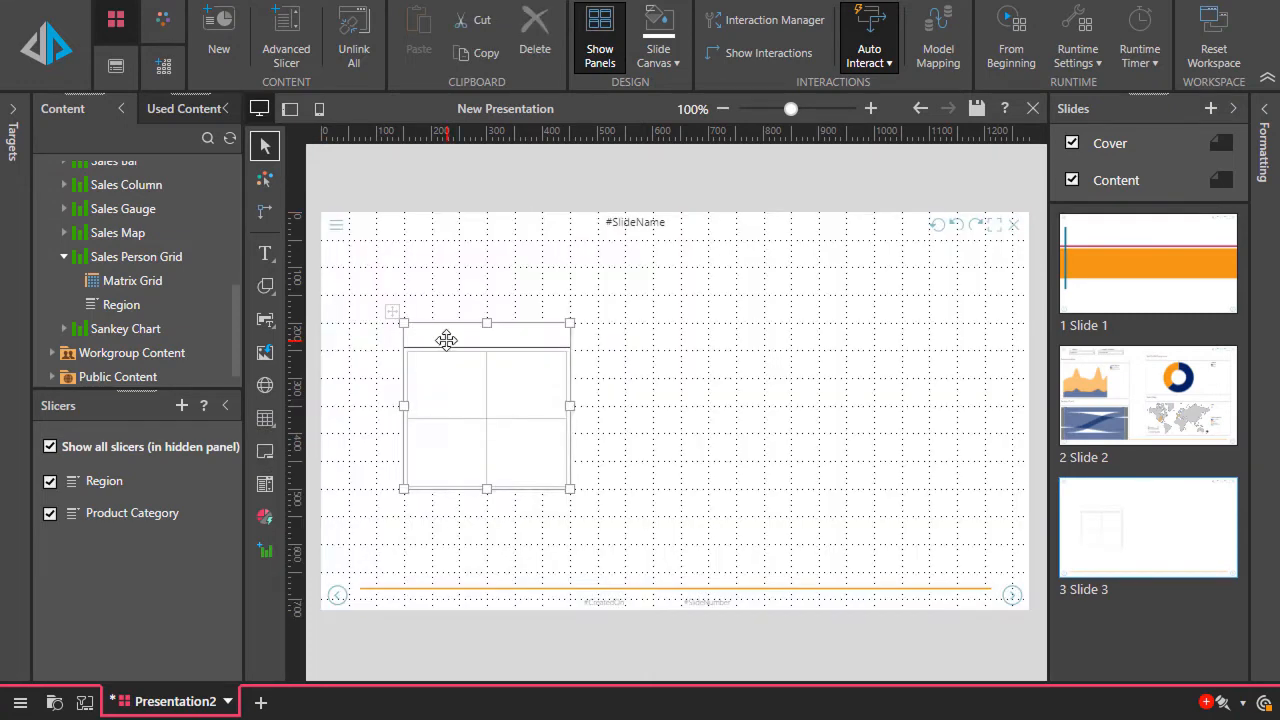
drag(446, 340, 391, 269)
drag(512, 418, 648, 434)
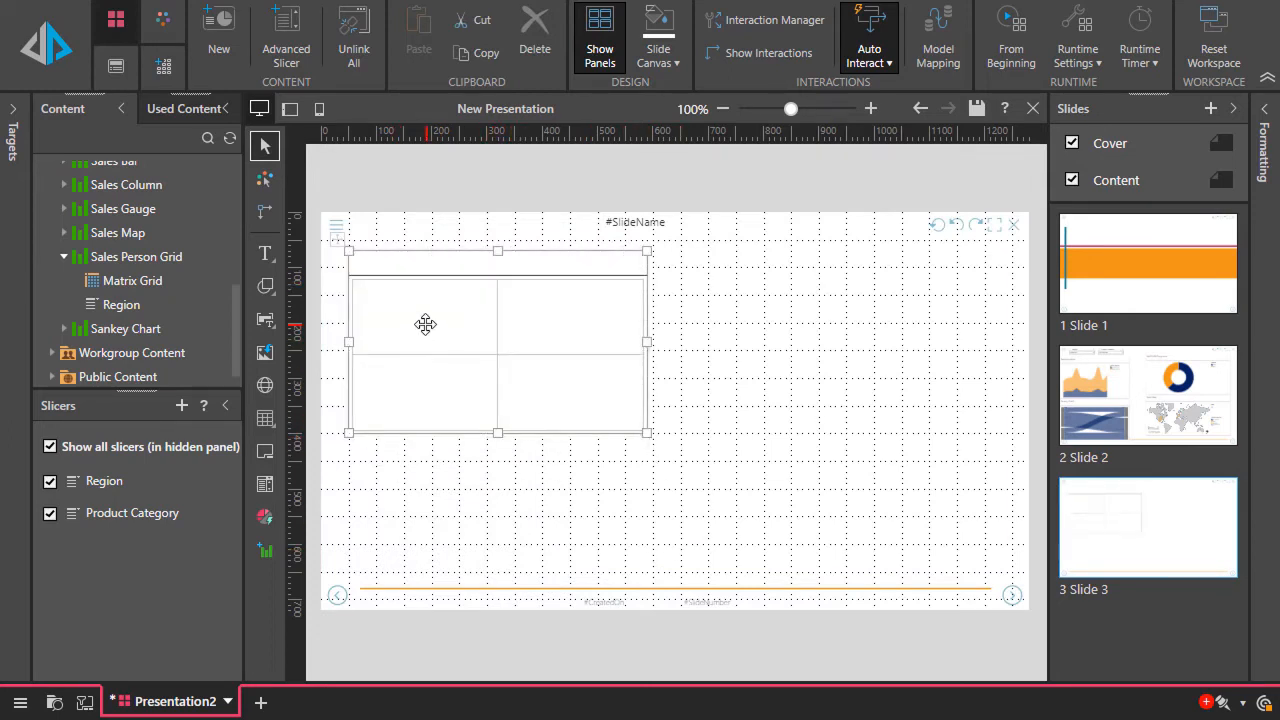
Fill the table cells with Dynamic Image at upper left, Sales Bar at upper right, Products Pie at lower right and Sales Gauge at lower left
click(426, 325)
click(564, 326)
click(567, 388)
click(440, 391)
click(426, 337)
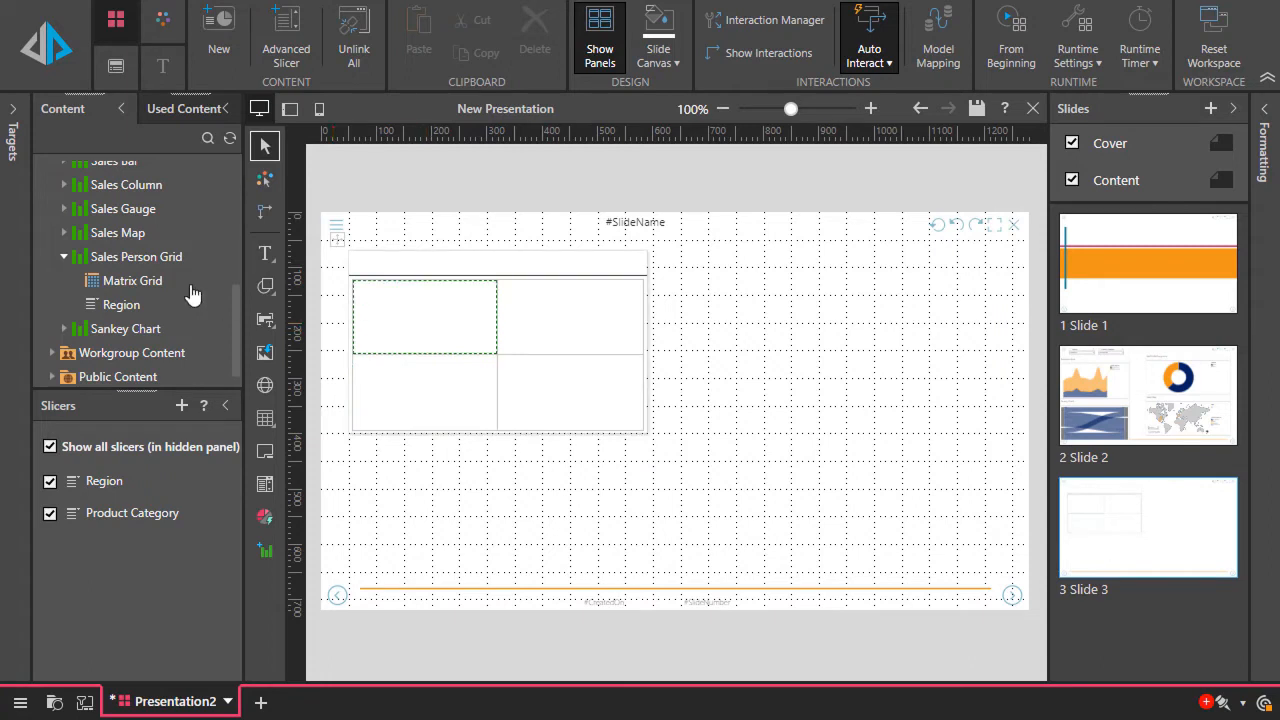
scroll(160, 268, up, 3)
drag(130, 165, 452, 318)
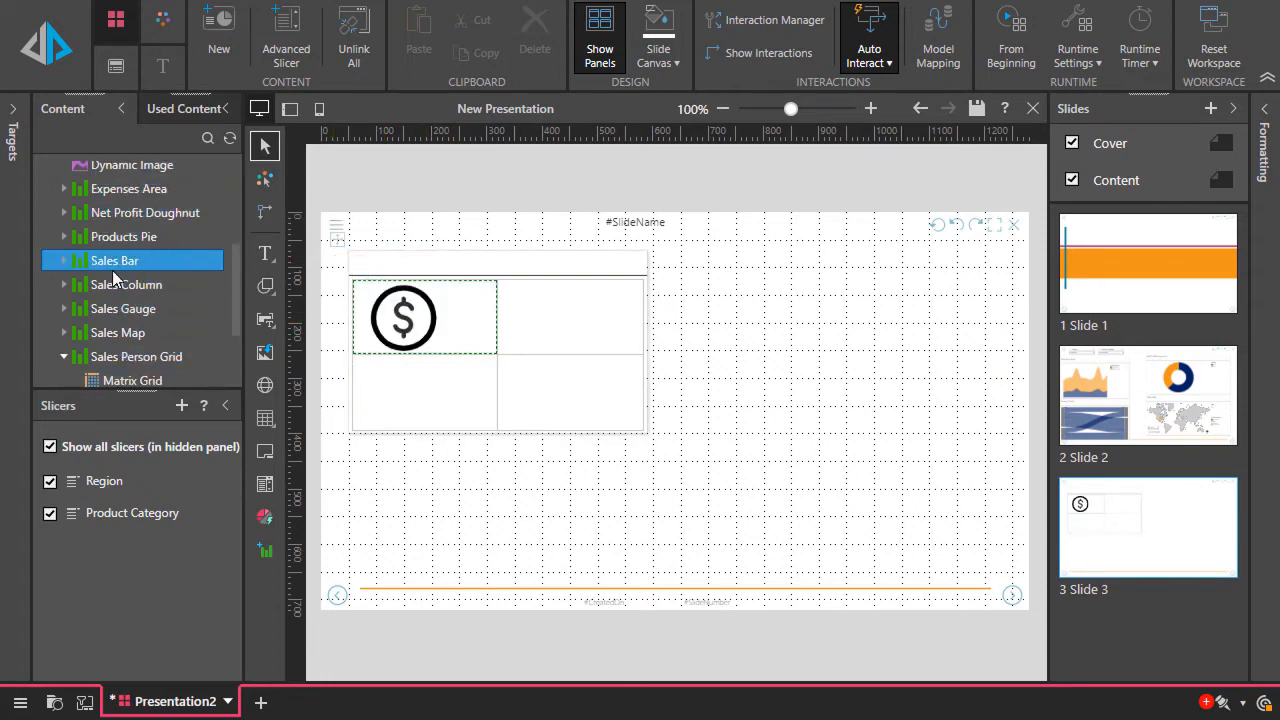
drag(112, 260, 510, 316)
drag(136, 243, 560, 390)
drag(125, 310, 432, 389)
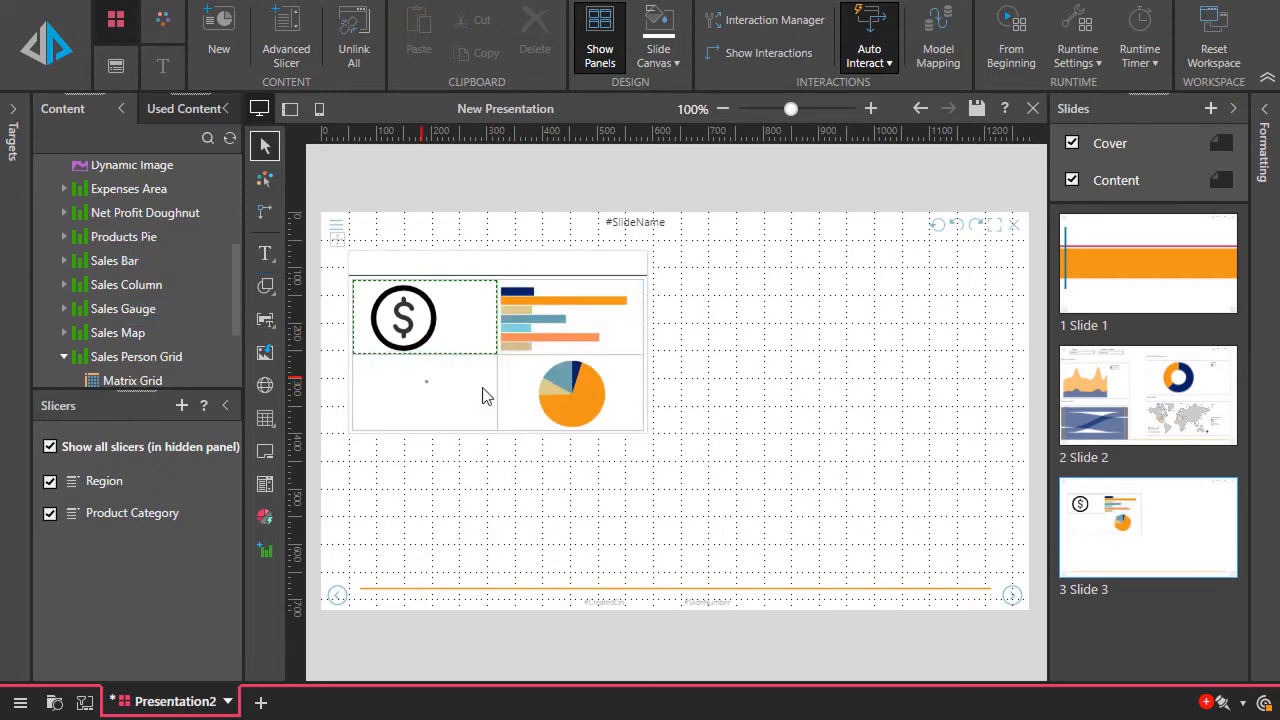
Insert a tabbed panel to the right of the table and enlarge it to about the table's width
click(264, 454)
click(708, 380)
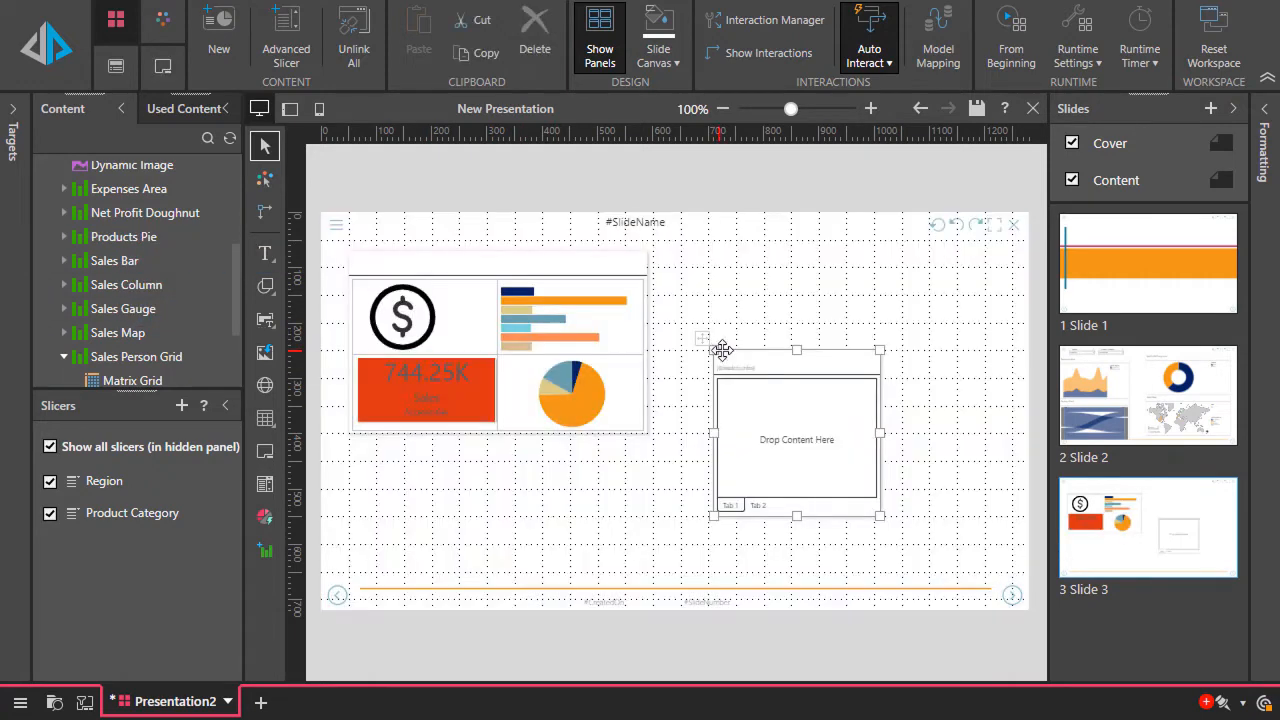
drag(716, 342, 672, 256)
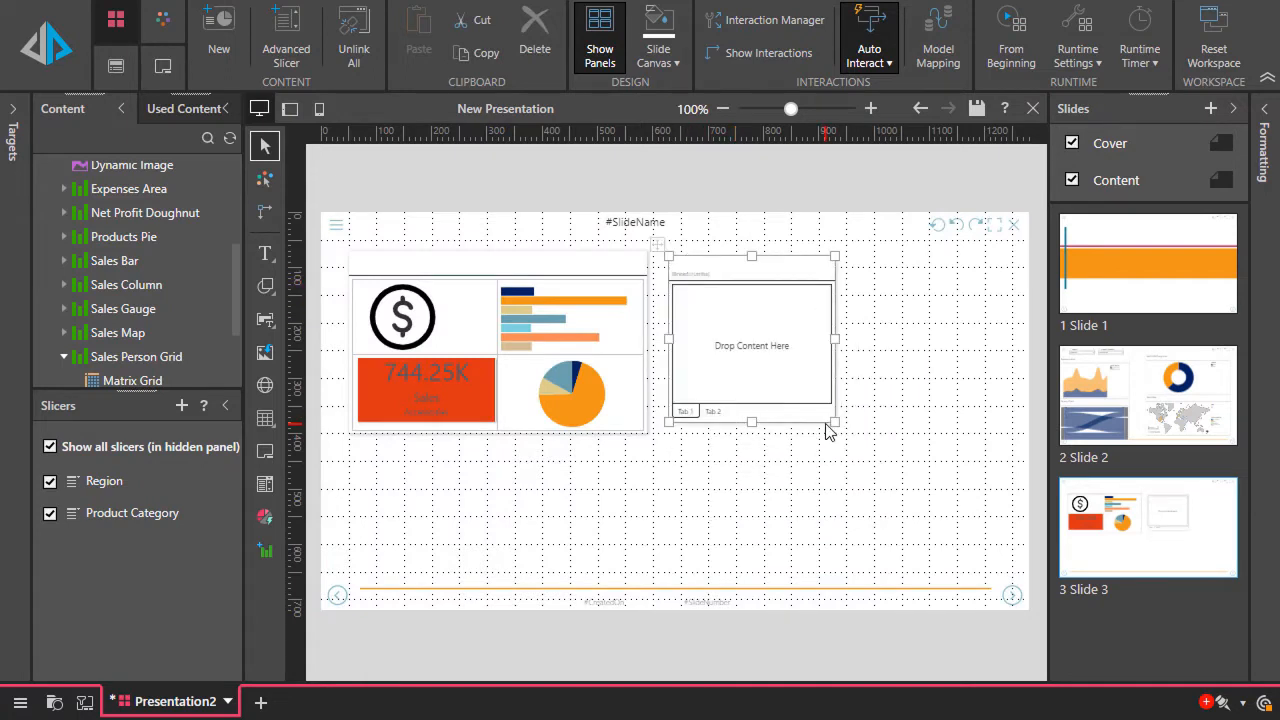
drag(832, 422, 973, 489)
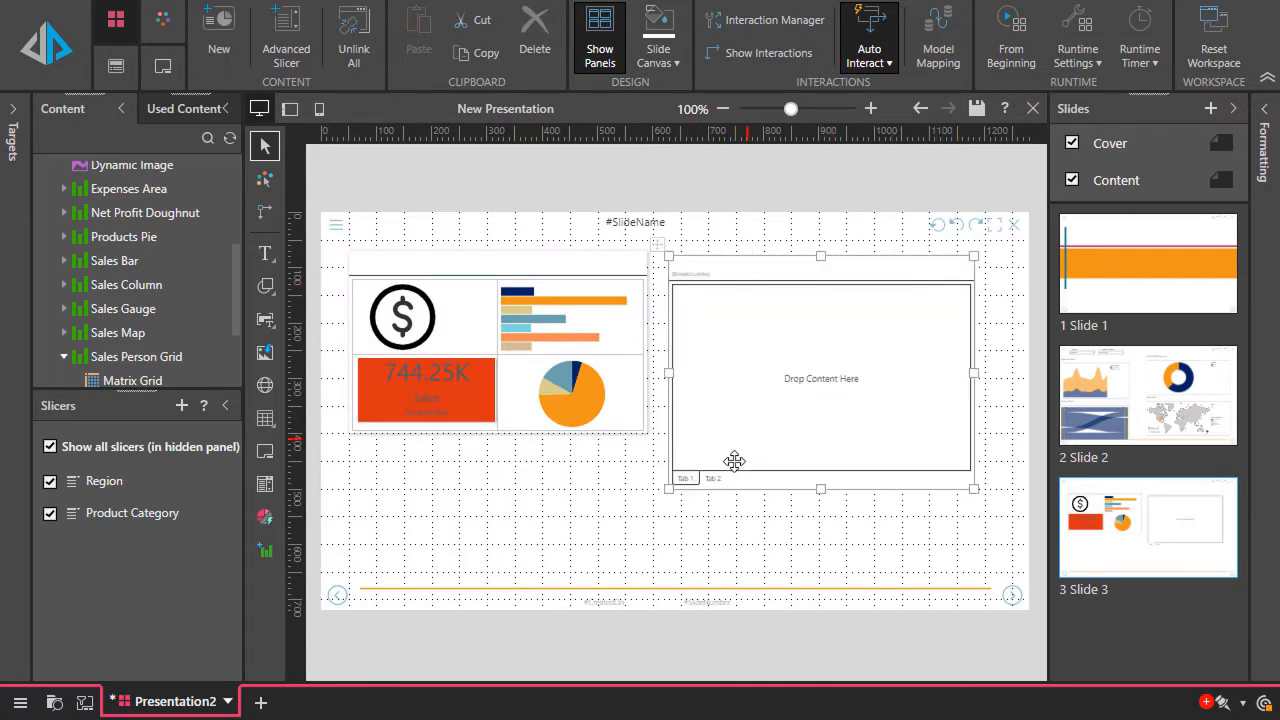
Add the Sales Column report to Tab 2 and the Sales Person Grid report to Tab 1 of the tabbed panel
click(713, 481)
right_click(745, 268)
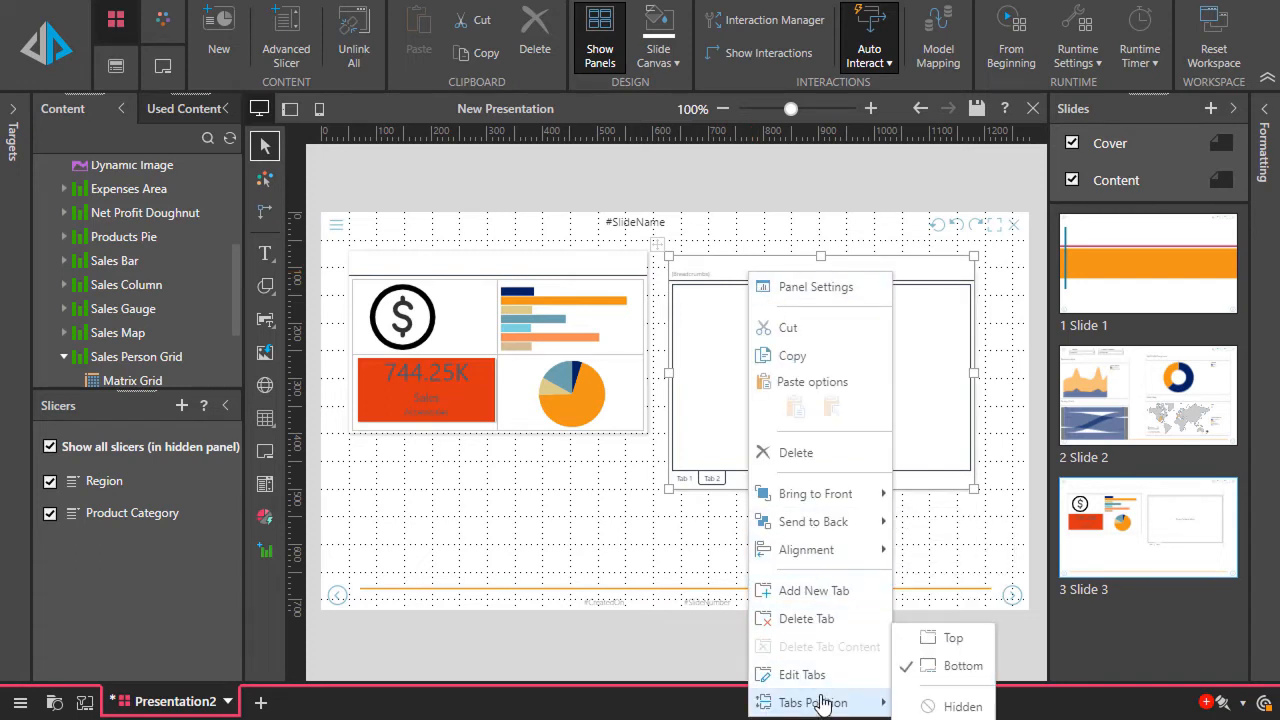
click(697, 272)
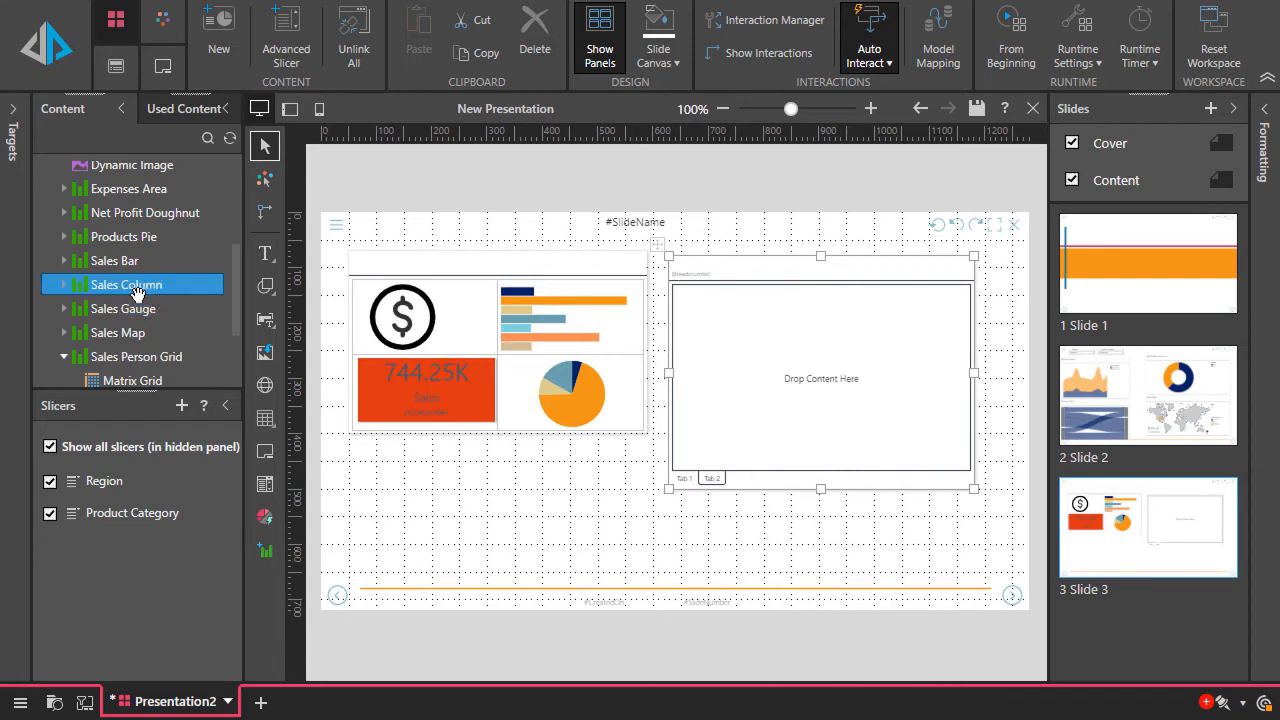
drag(123, 286, 700, 375)
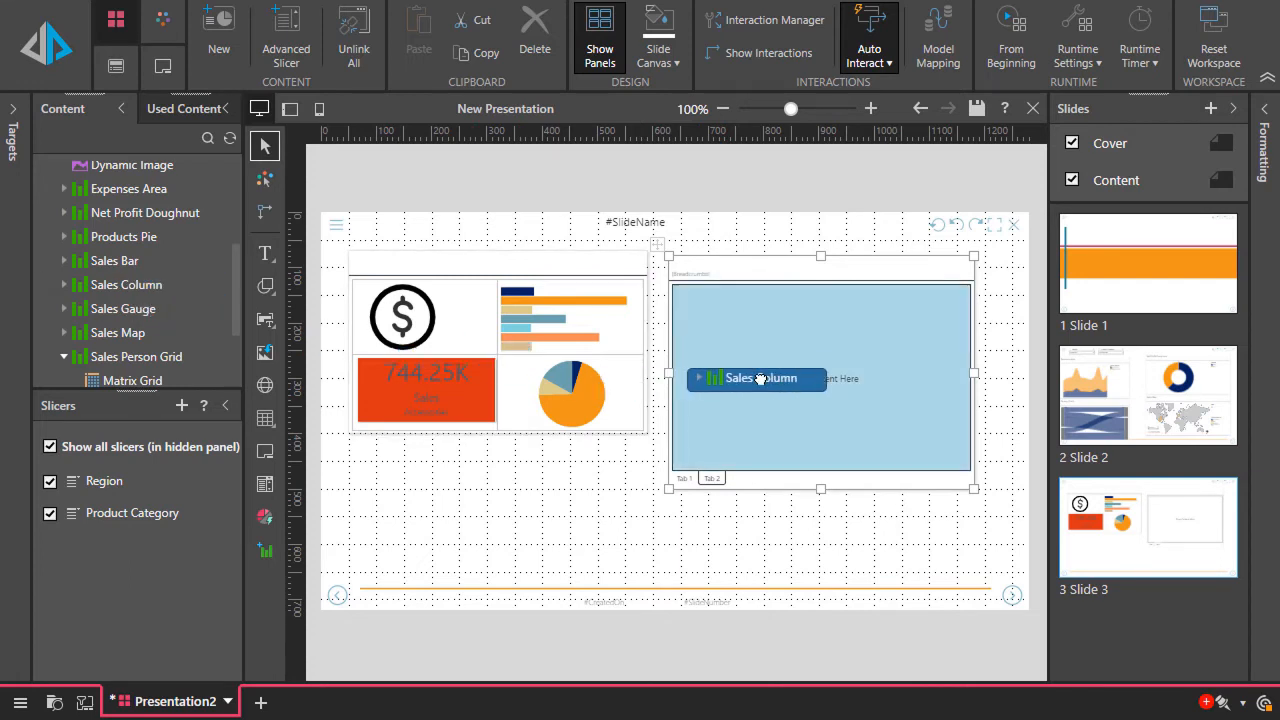
click(685, 479)
scroll(133, 284, down, 2)
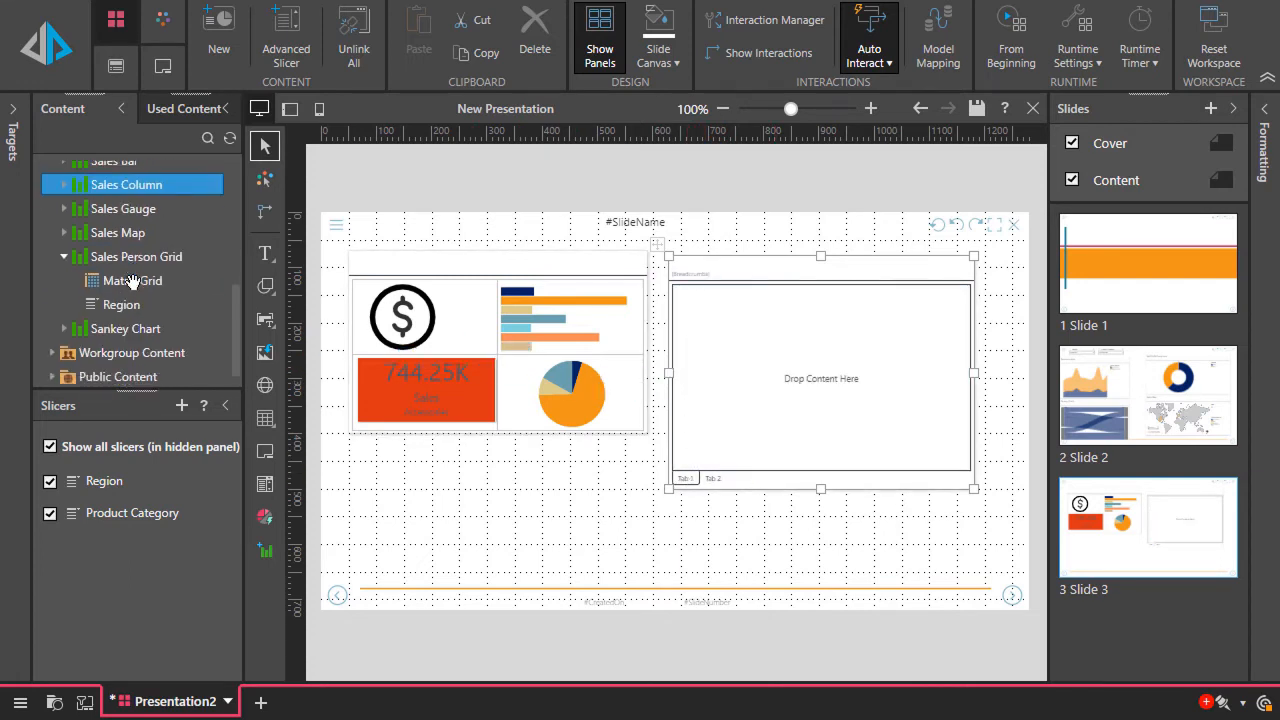
drag(135, 257, 812, 367)
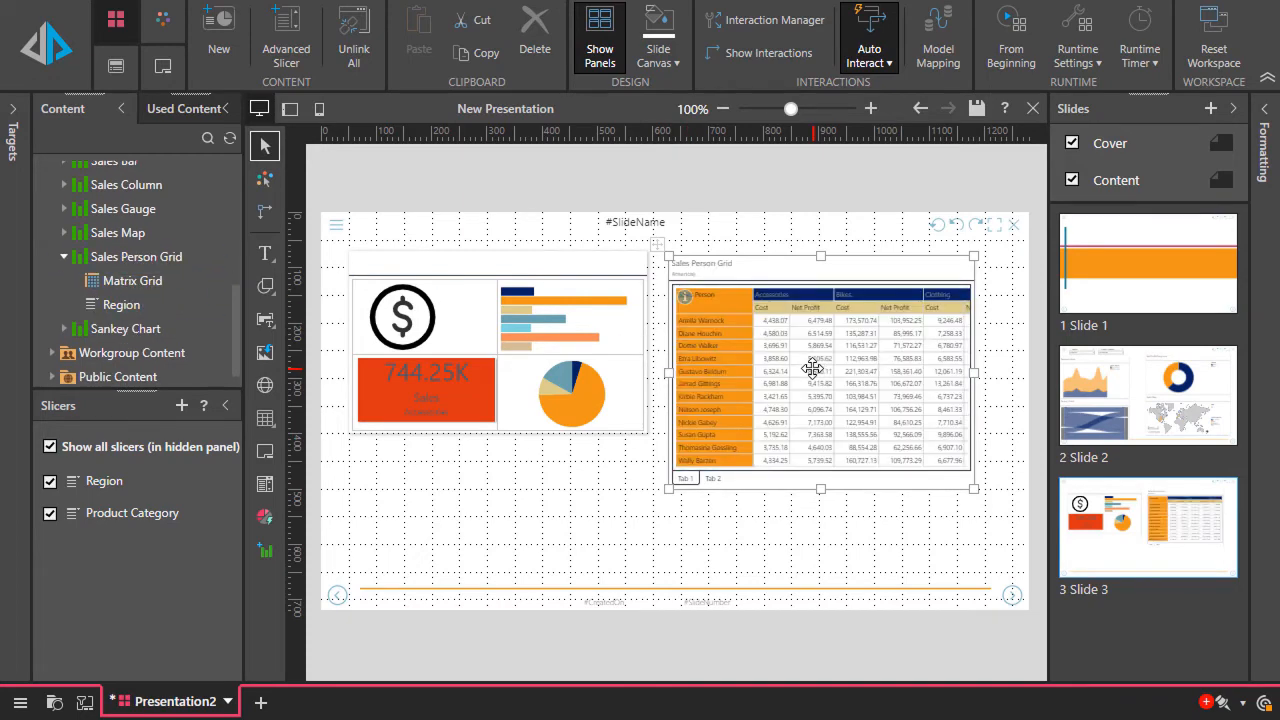
Set the Sales Person Grid's scale mode to Scale to Fit, and make the tabbed panel slightly wider and shorter
right_click(797, 356)
mouse_move(880, 399)
mouse_move(1003, 399)
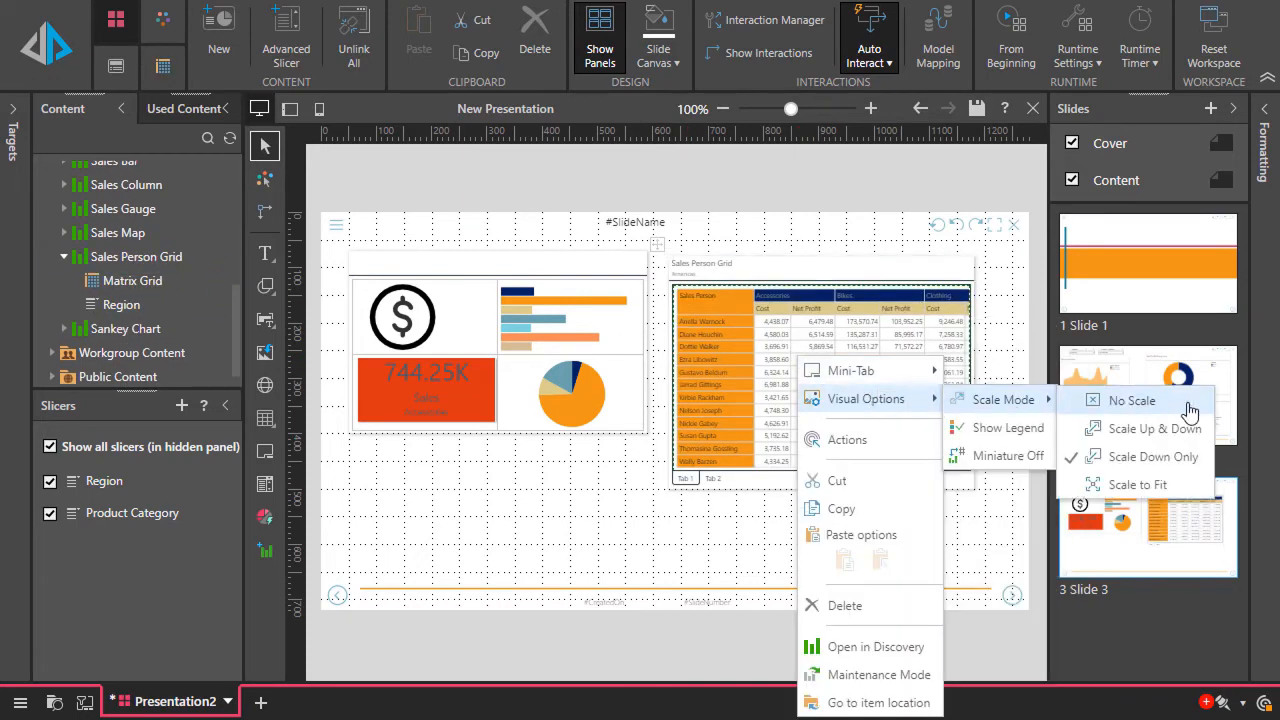
click(1130, 485)
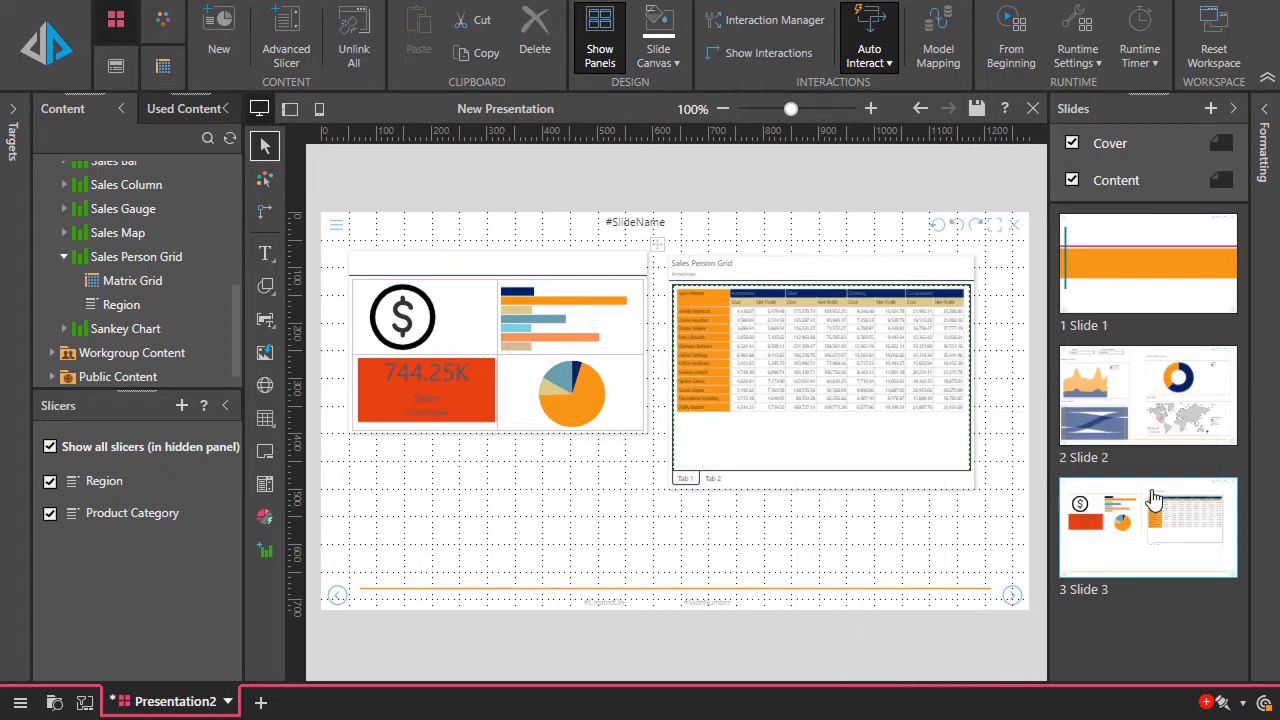
click(954, 481)
drag(974, 488, 1001, 472)
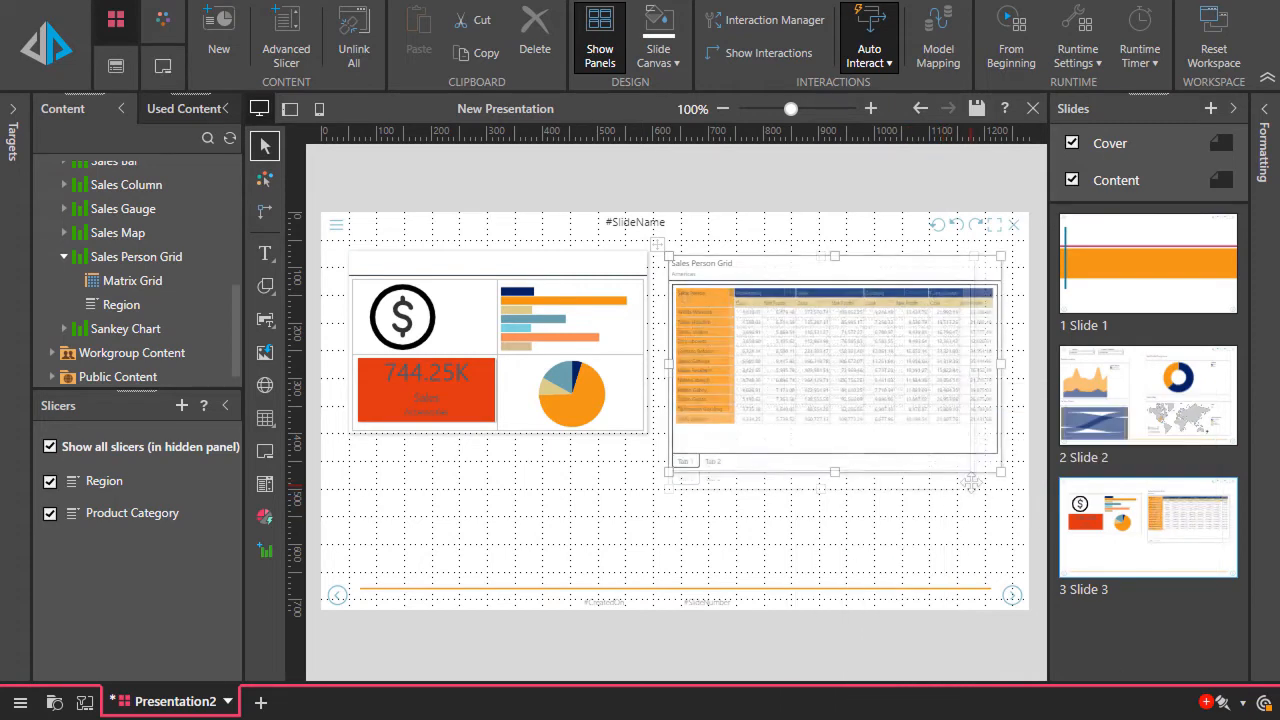
Draw a small square shape below the right end of the tabbed panel
click(860, 530)
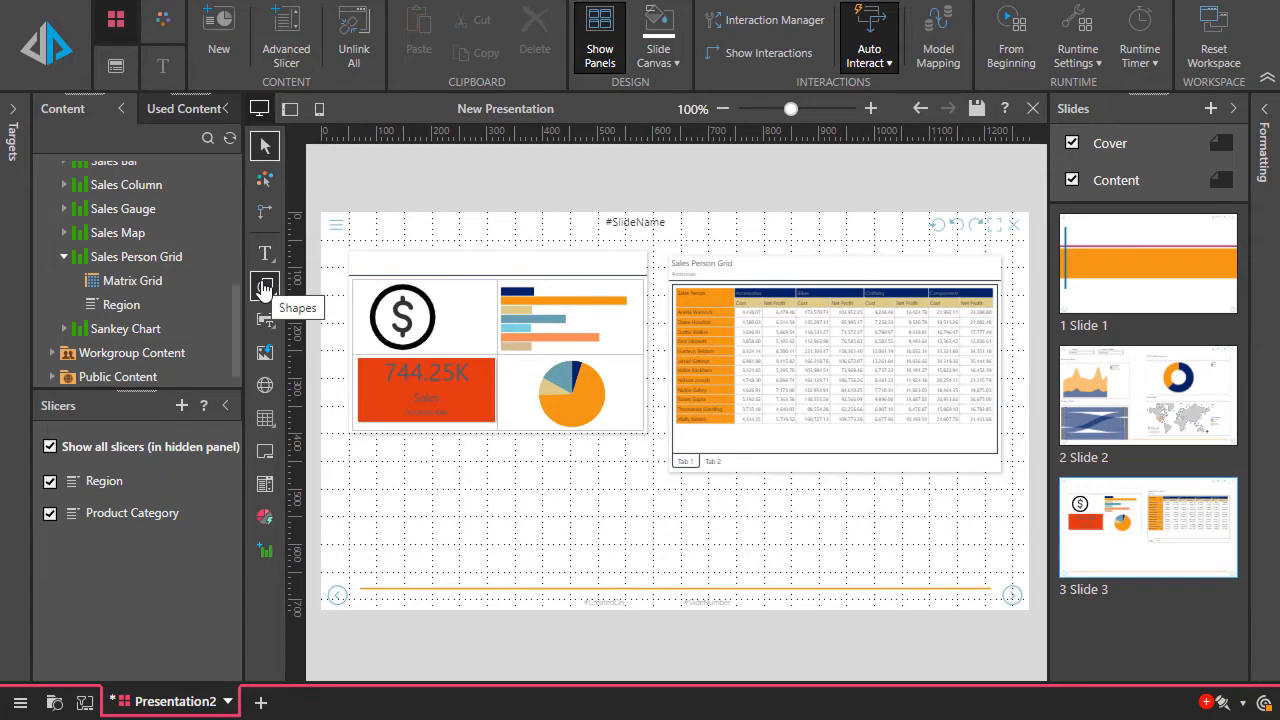
click(264, 287)
drag(913, 501, 968, 555)
Give the square a Jump to Content Item click action targeting the Expenses Area report from My Content, and apply it
right_click(944, 516)
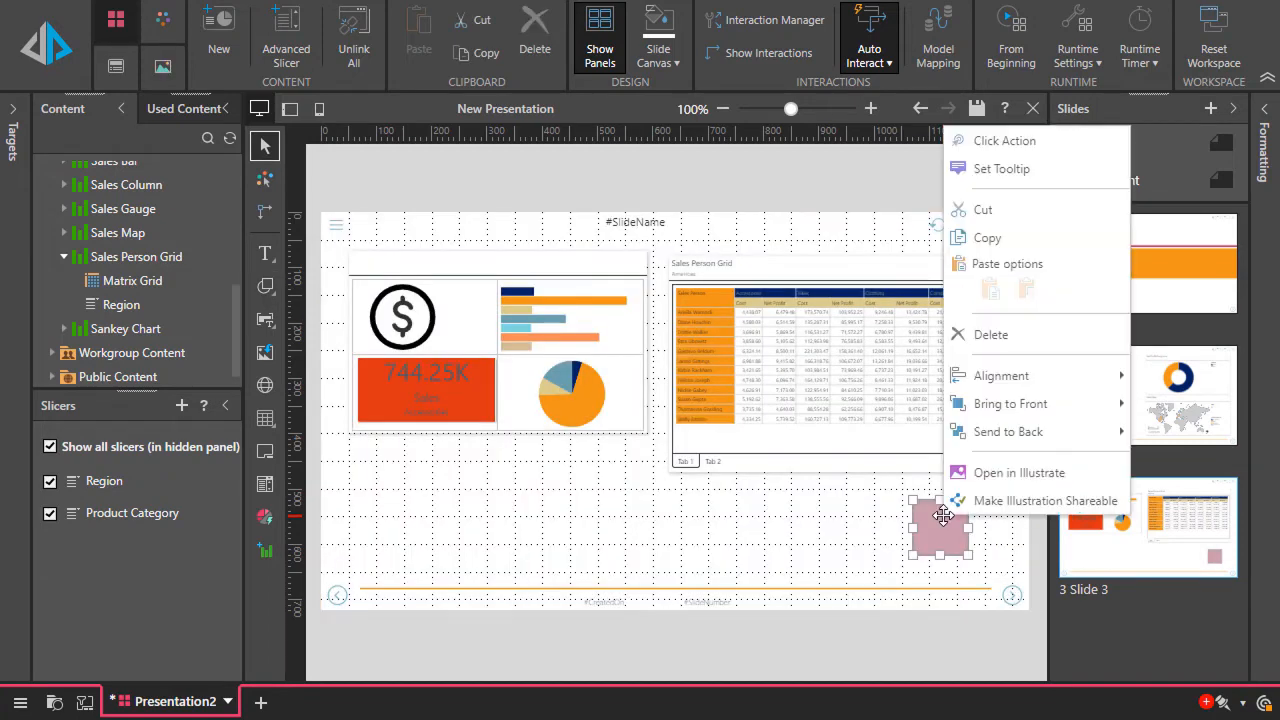
click(997, 142)
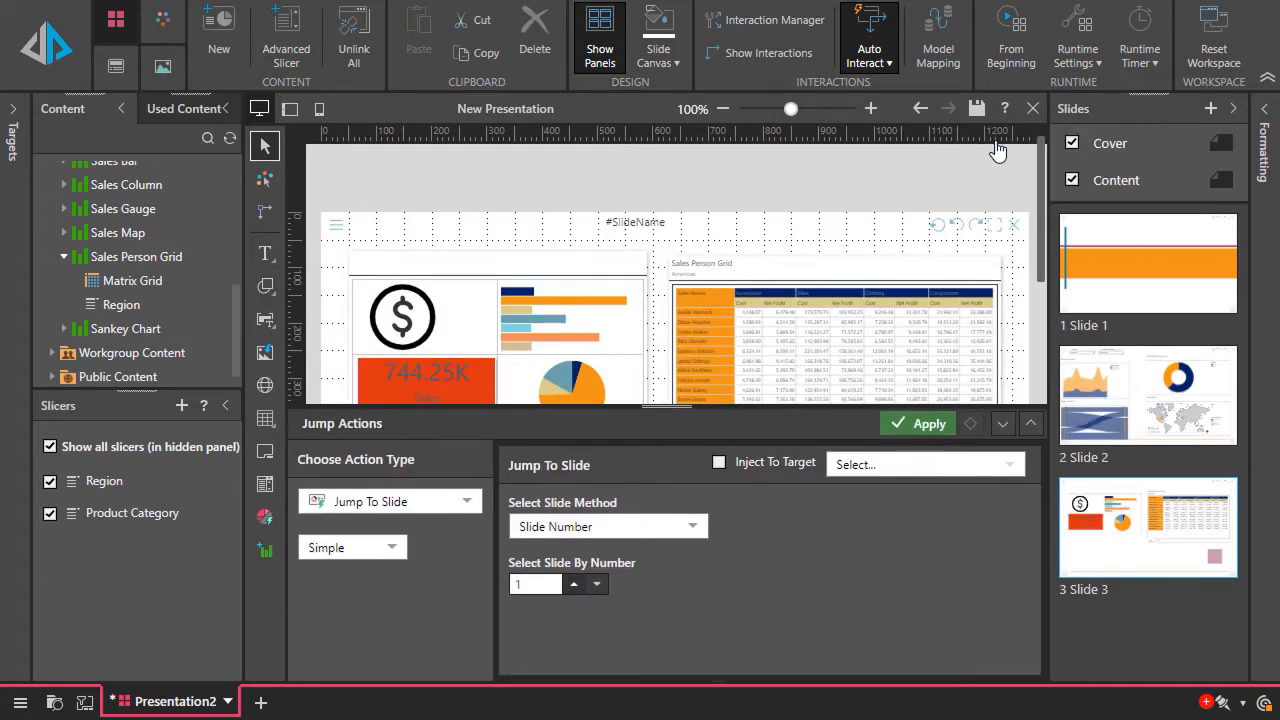
click(430, 510)
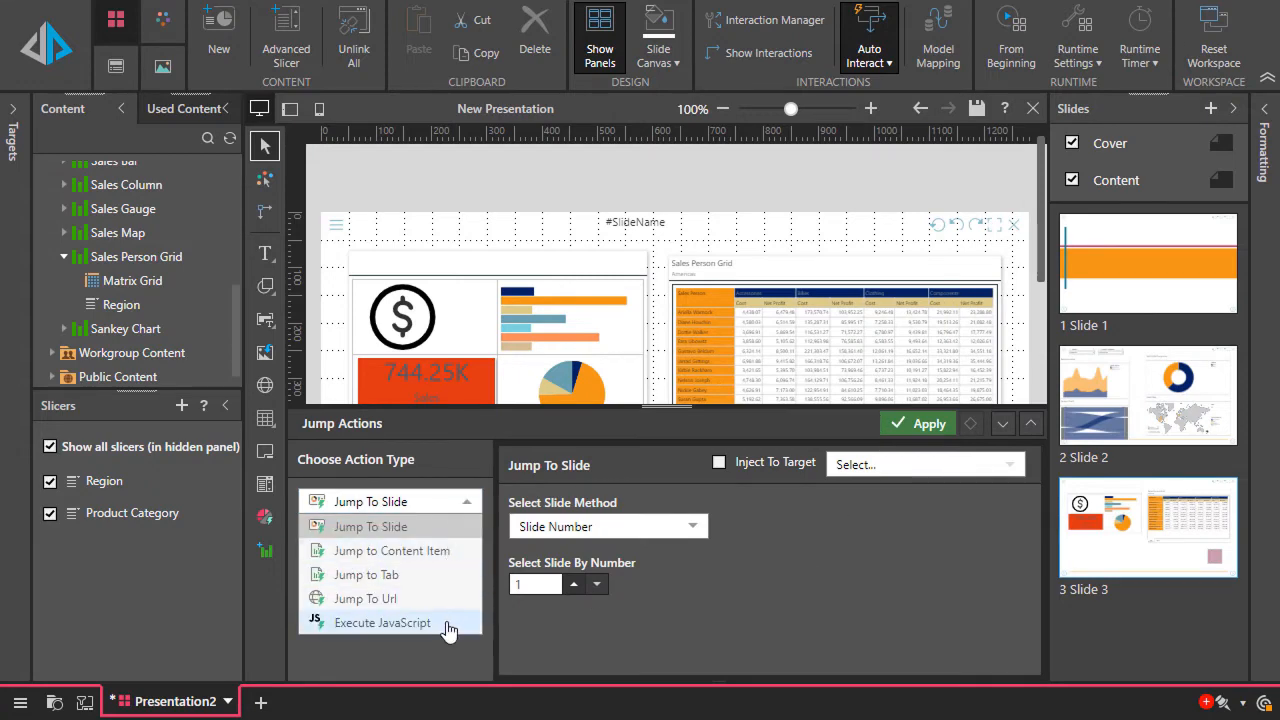
click(437, 551)
click(436, 558)
double_click(422, 246)
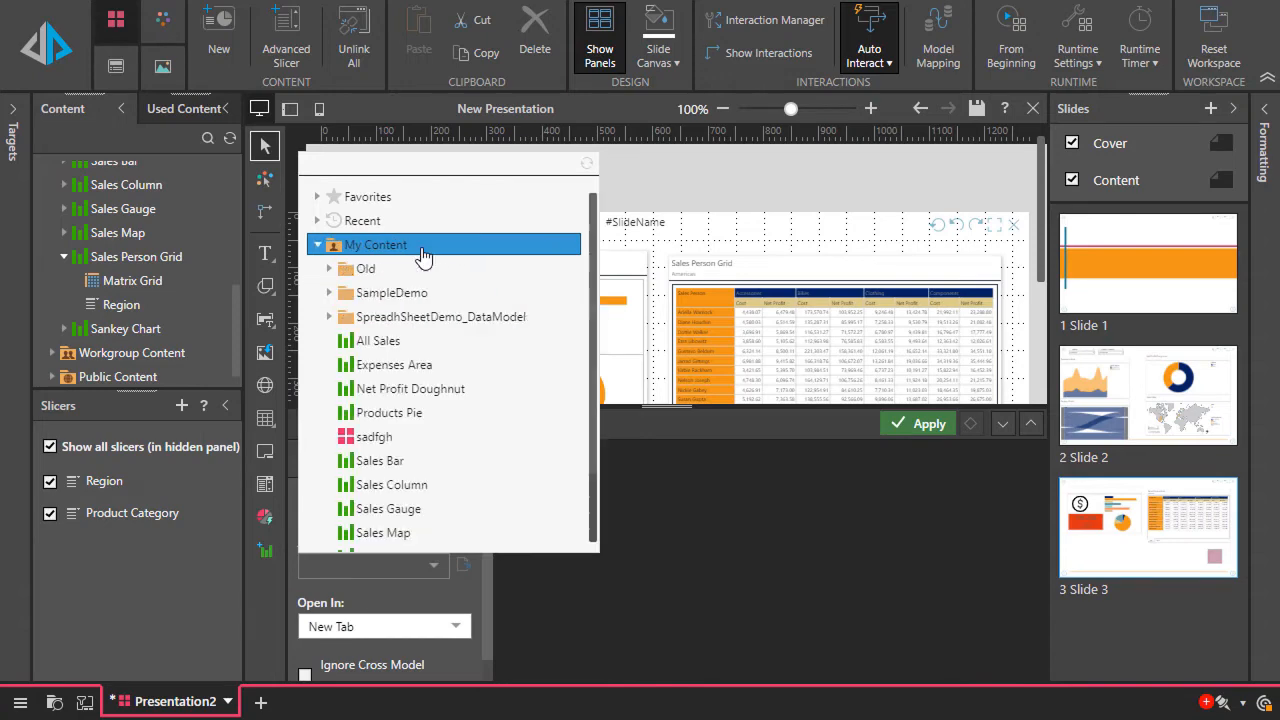
click(423, 364)
scroll(389, 620, down, 1)
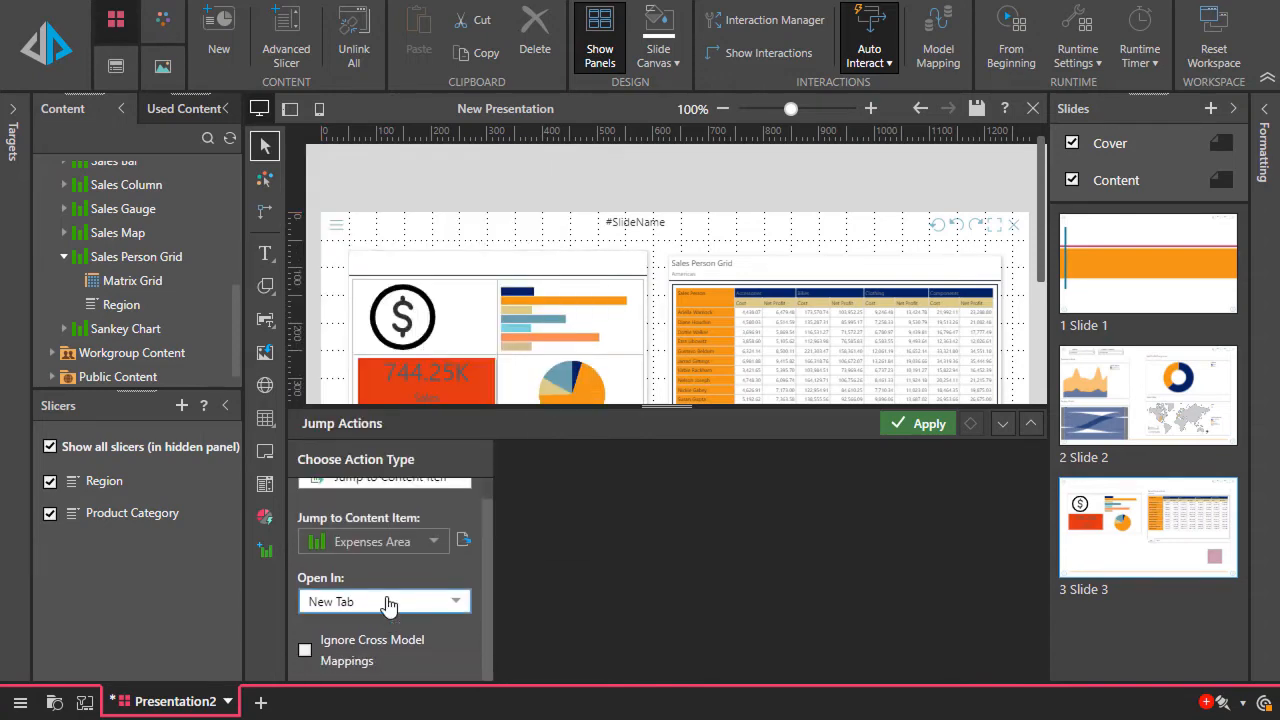
click(389, 604)
click(389, 700)
click(925, 424)
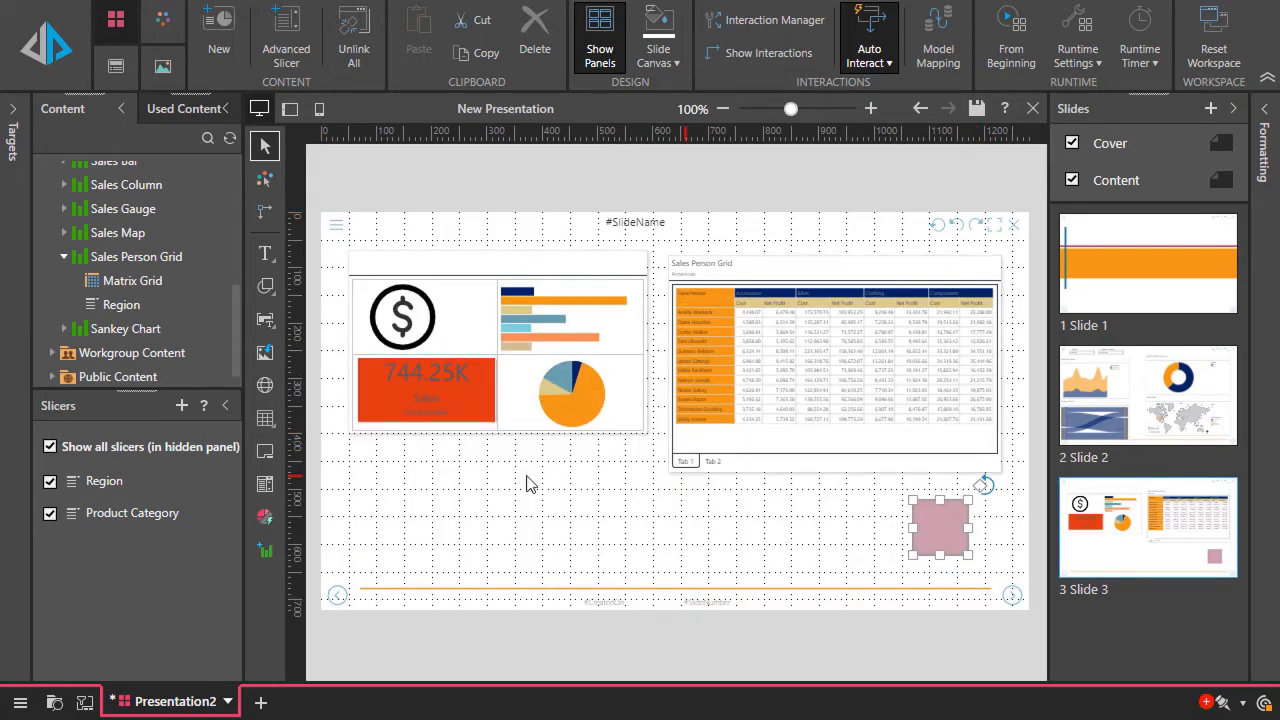
Insert a web panel below the four-cell table and enlarge it to about the table's width, ending just above the footer line
click(266, 387)
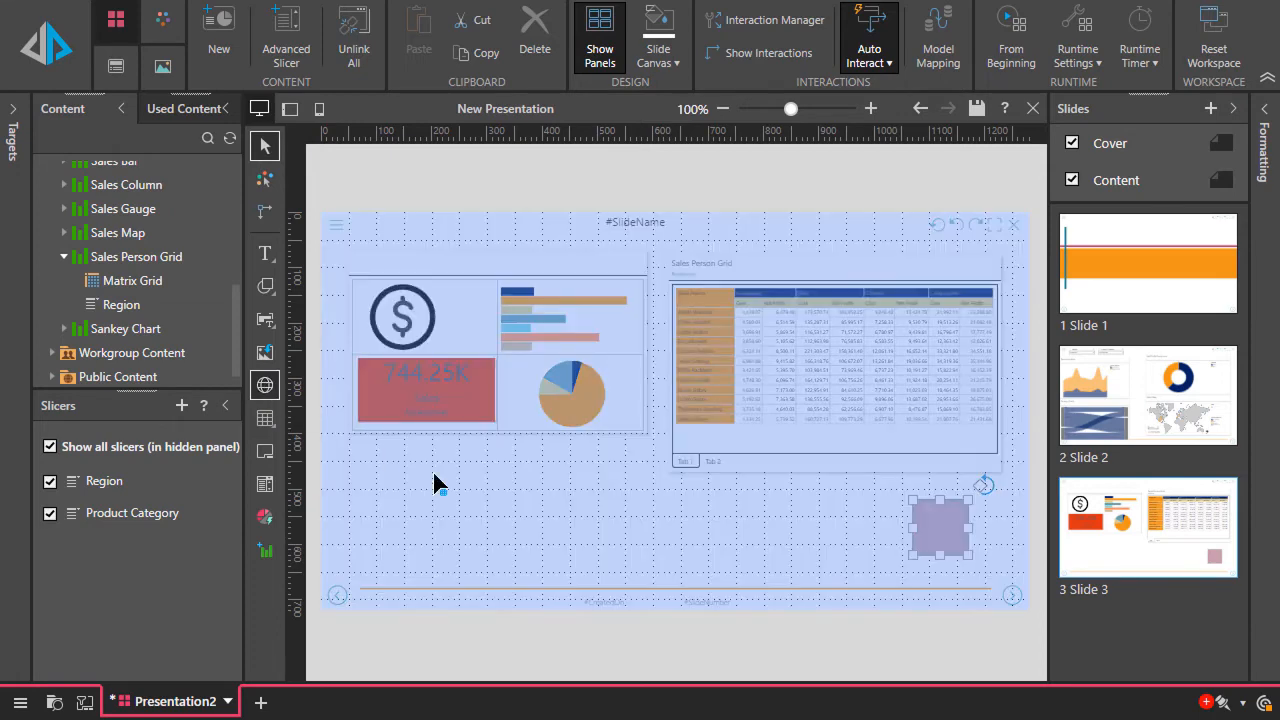
click(443, 480)
drag(506, 497, 413, 467)
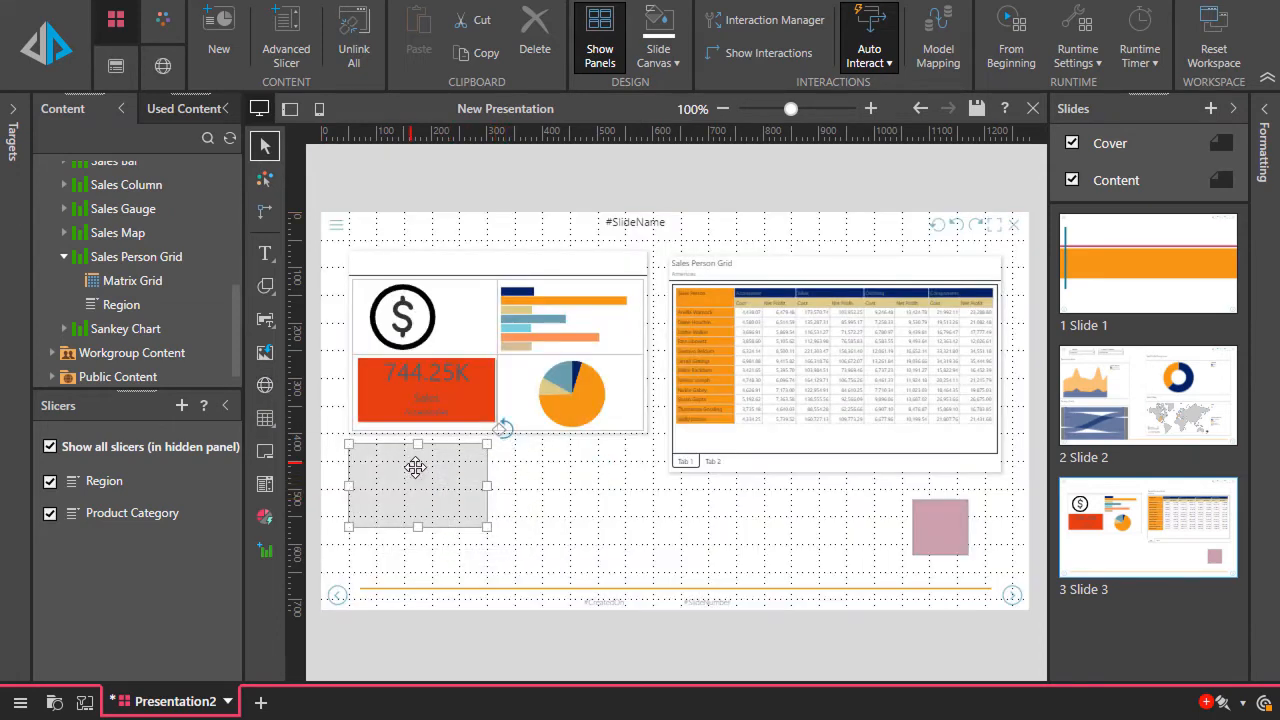
drag(492, 536, 660, 570)
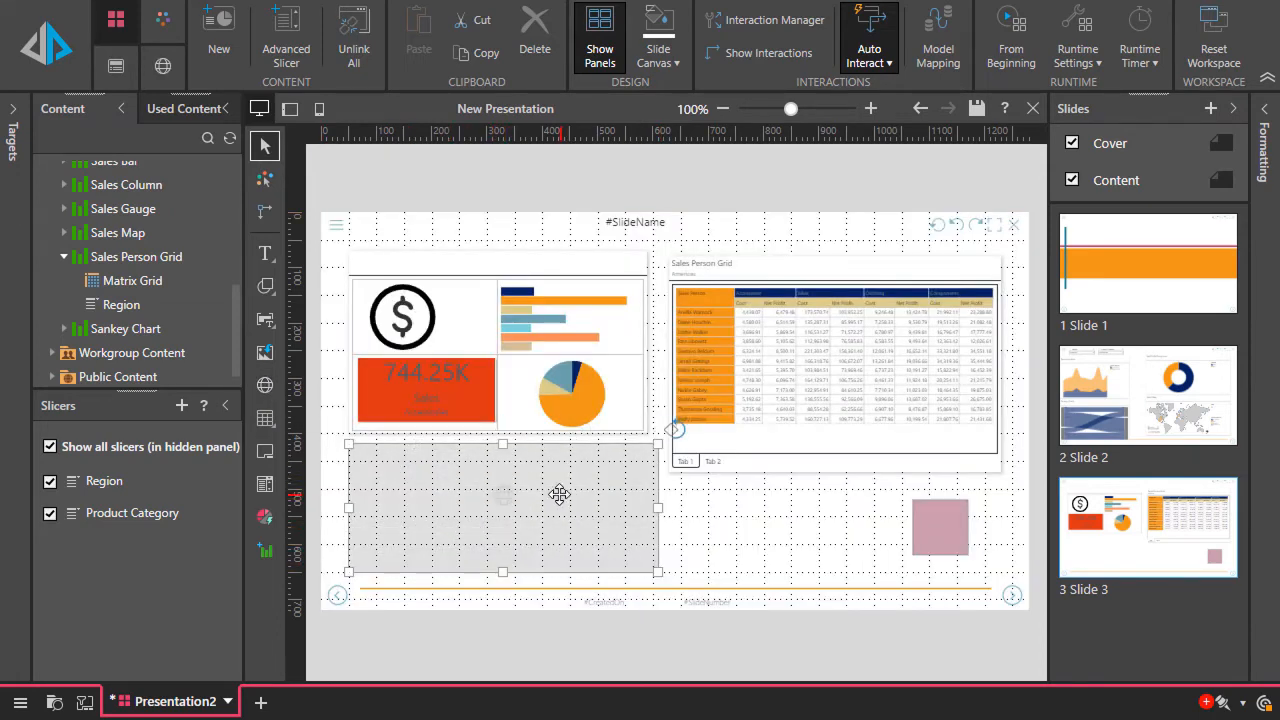
right_click(560, 494)
click(621, 129)
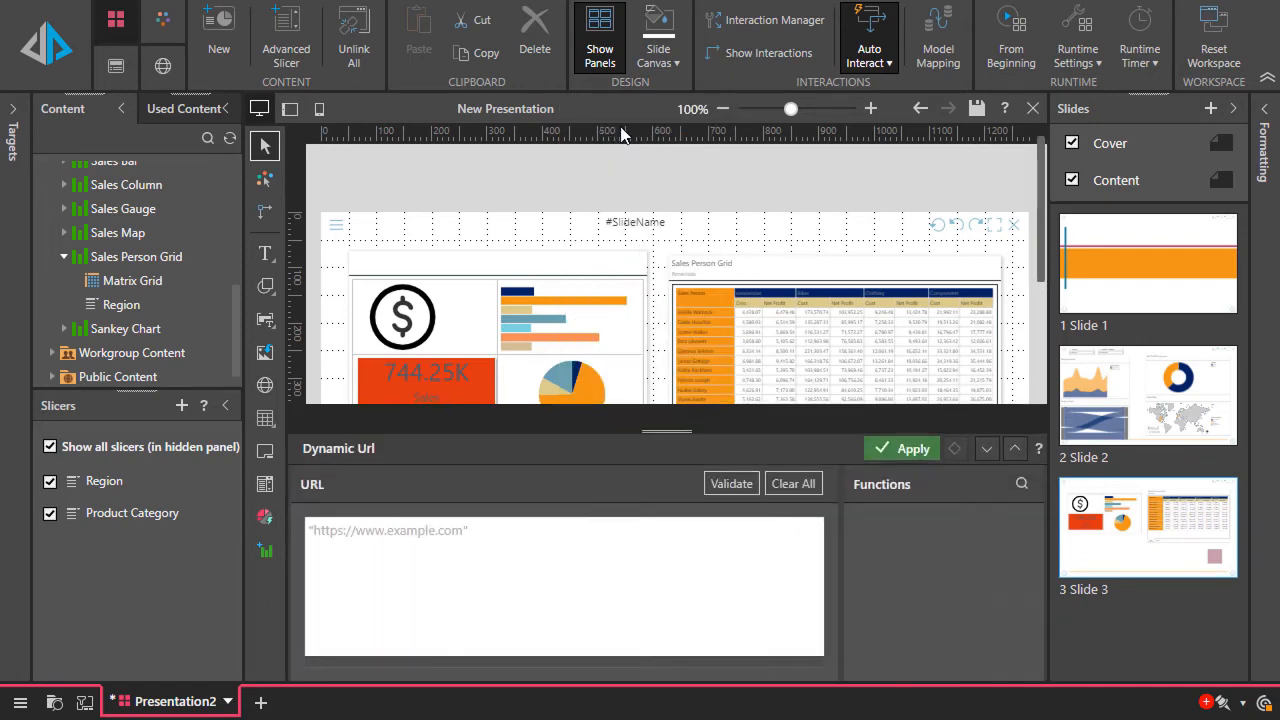
click(553, 505)
text(")
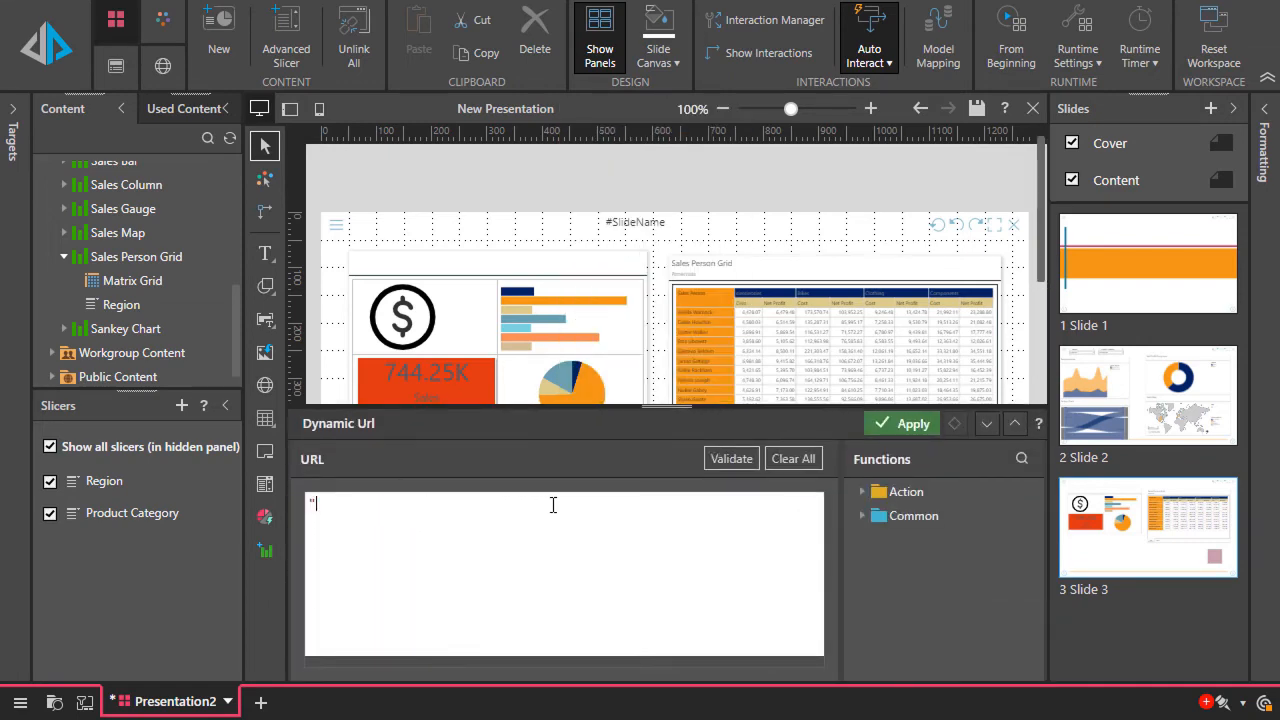
text(https://en.wikipedia.org/wiki/)
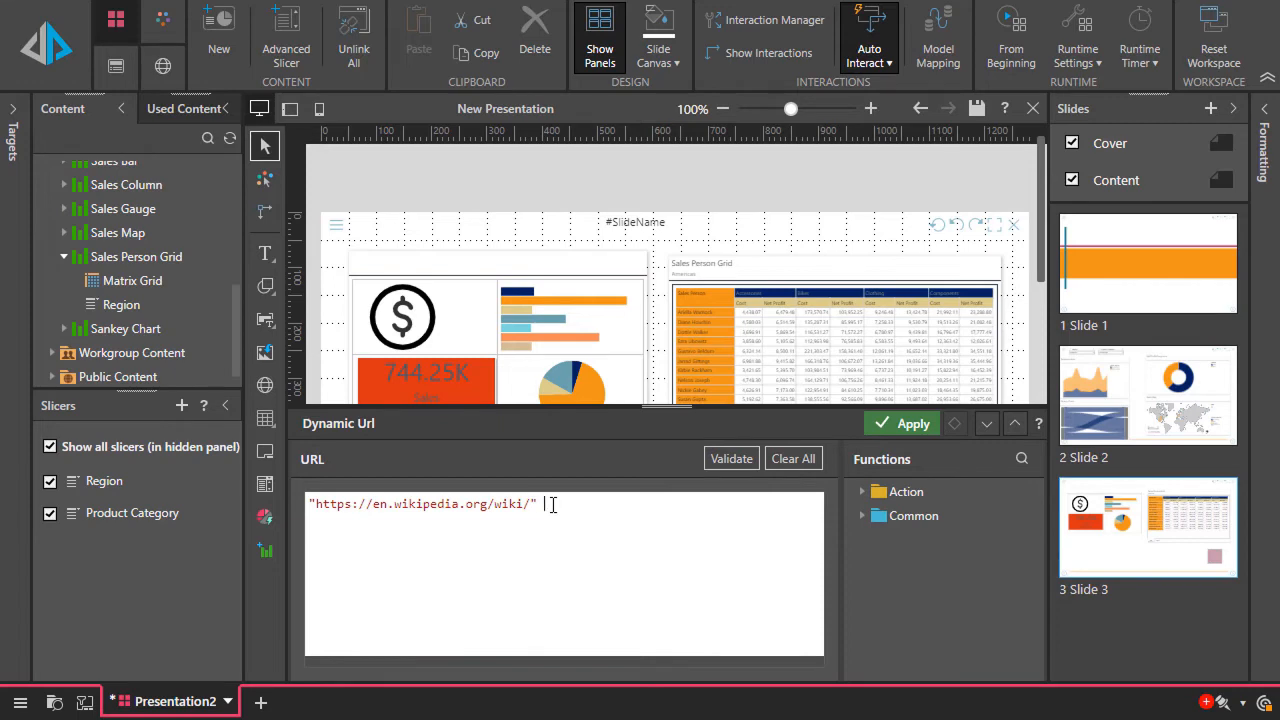
Append the Captions jump function with empty arguments to the dynamic URL, validate it and close the URL editor
double_click(906, 491)
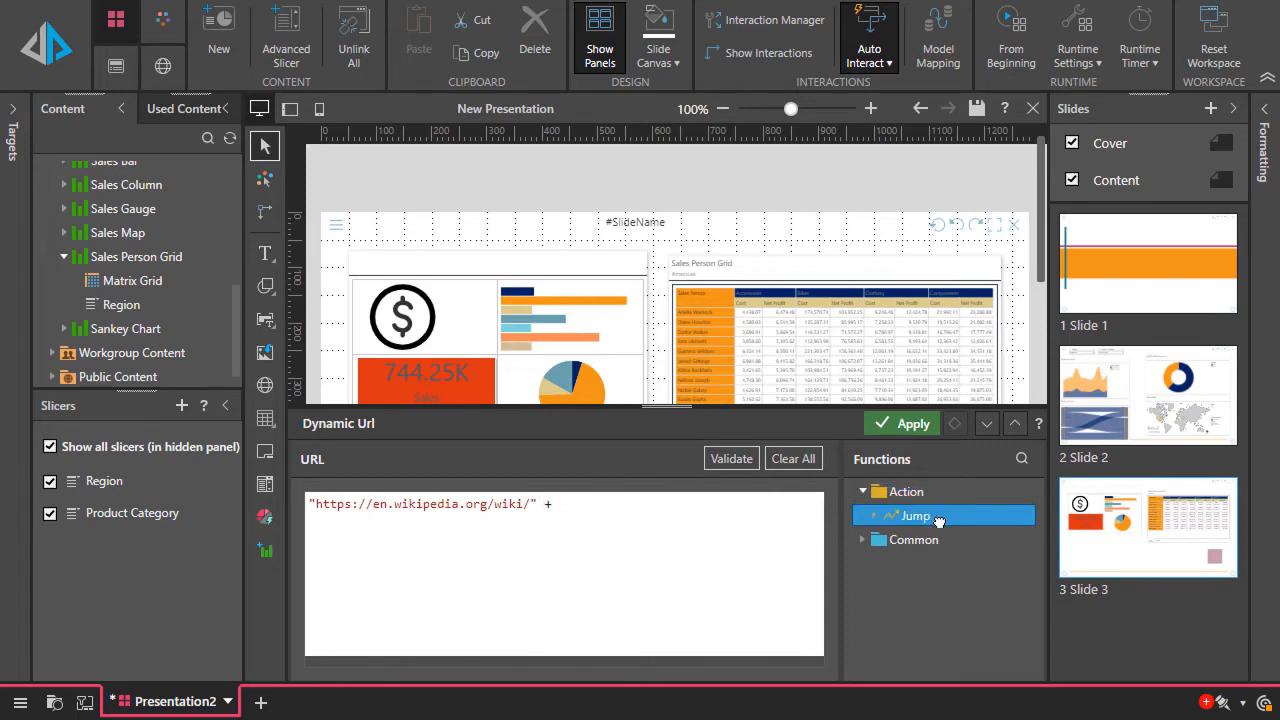
double_click(915, 515)
double_click(936, 539)
drag(621, 504, 514, 520)
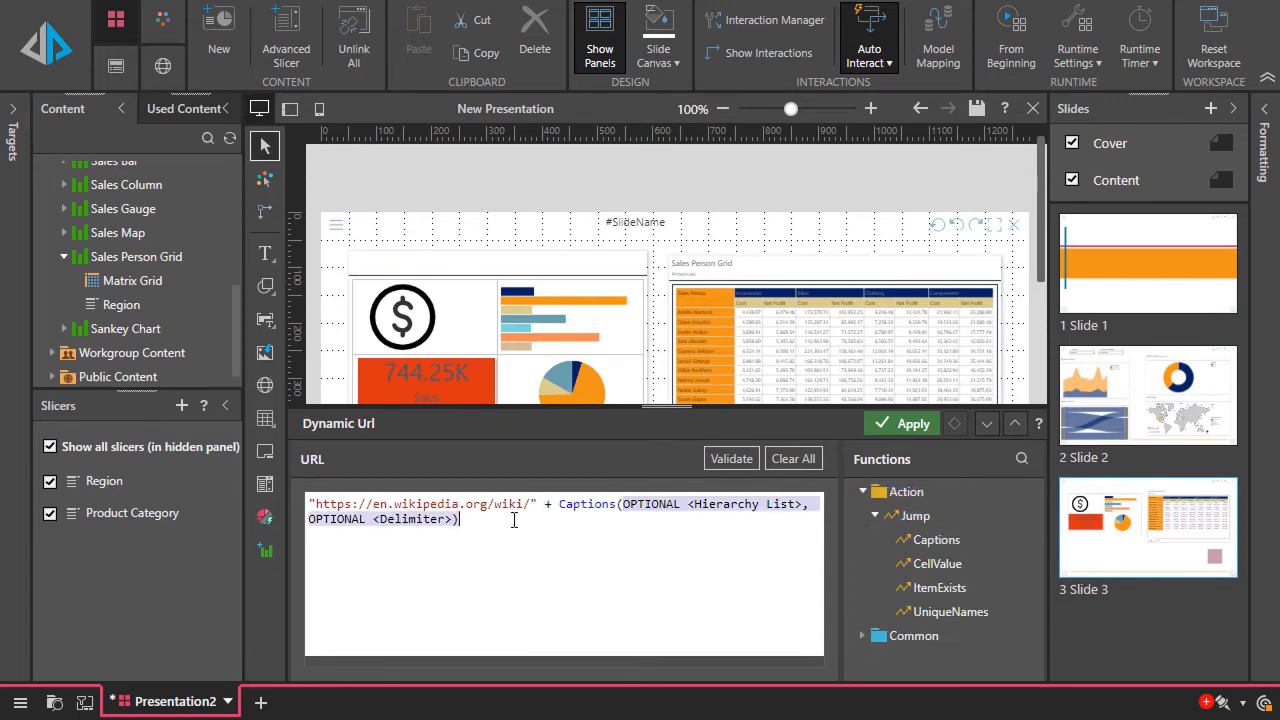
key(BackSpace)
click(755, 462)
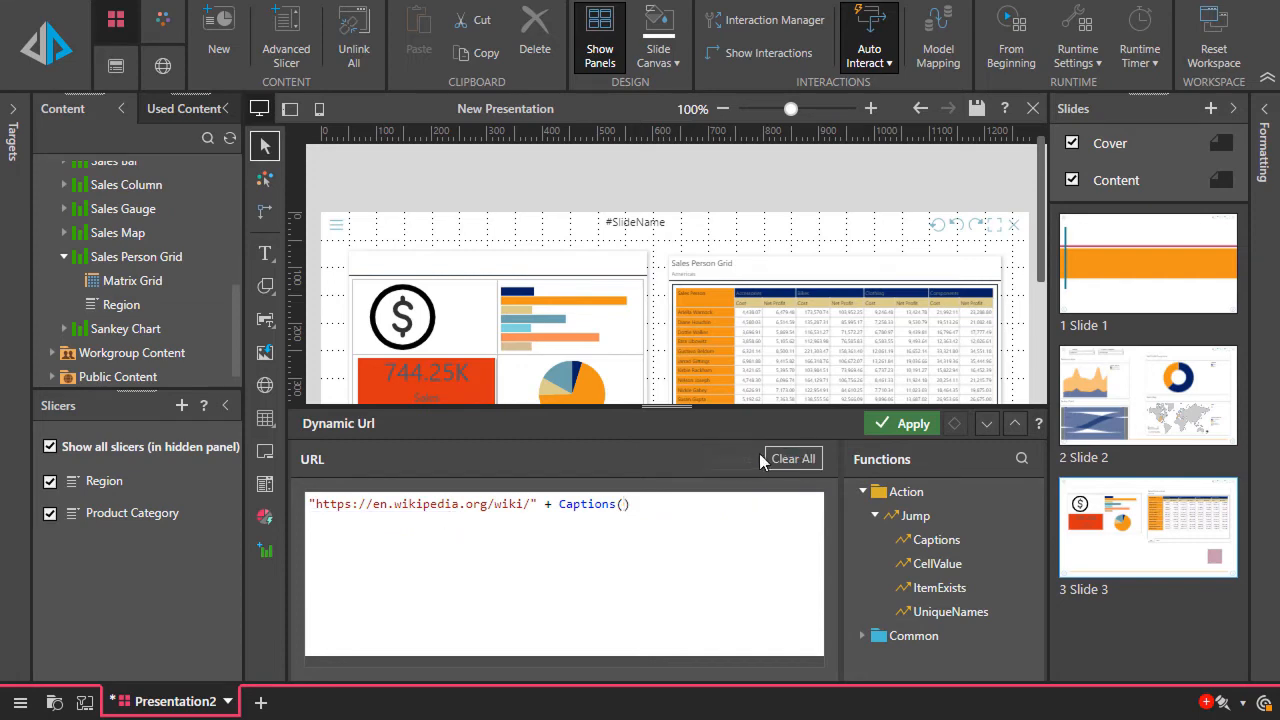
click(992, 426)
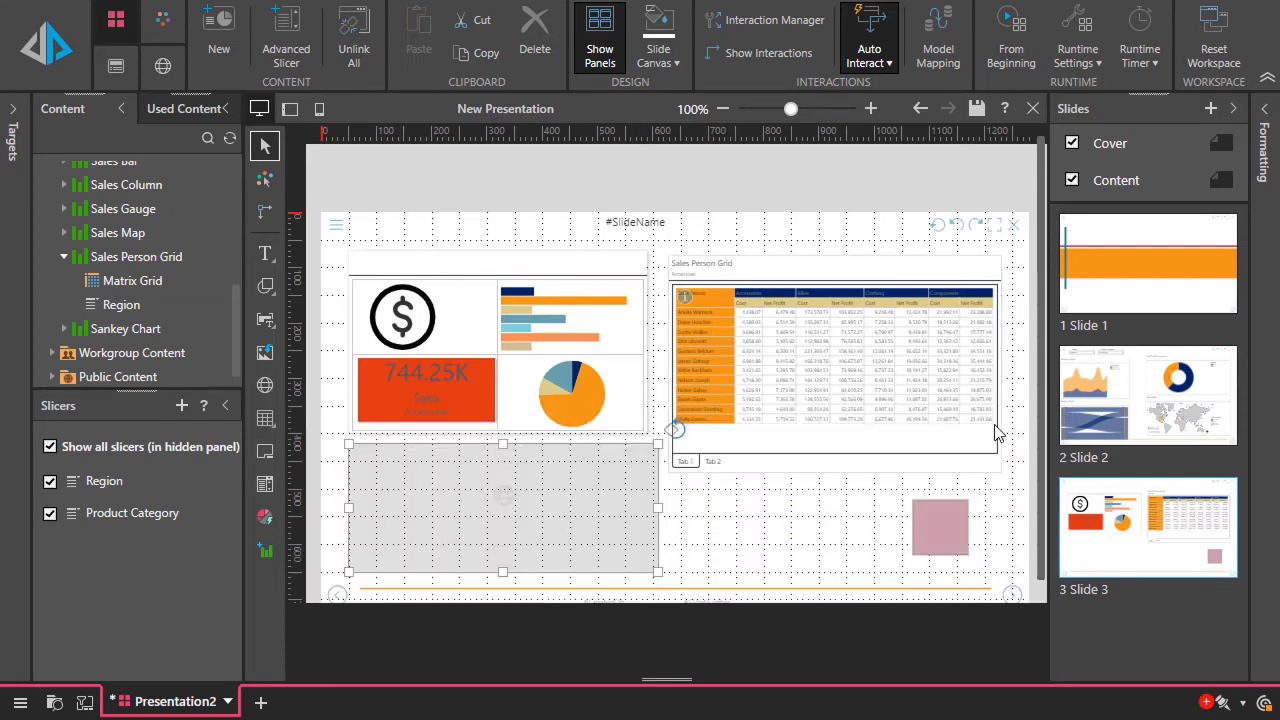
Add a Country slicer from the Customers data of SalesDB Model and place it directly below the tabbed panel
click(265, 483)
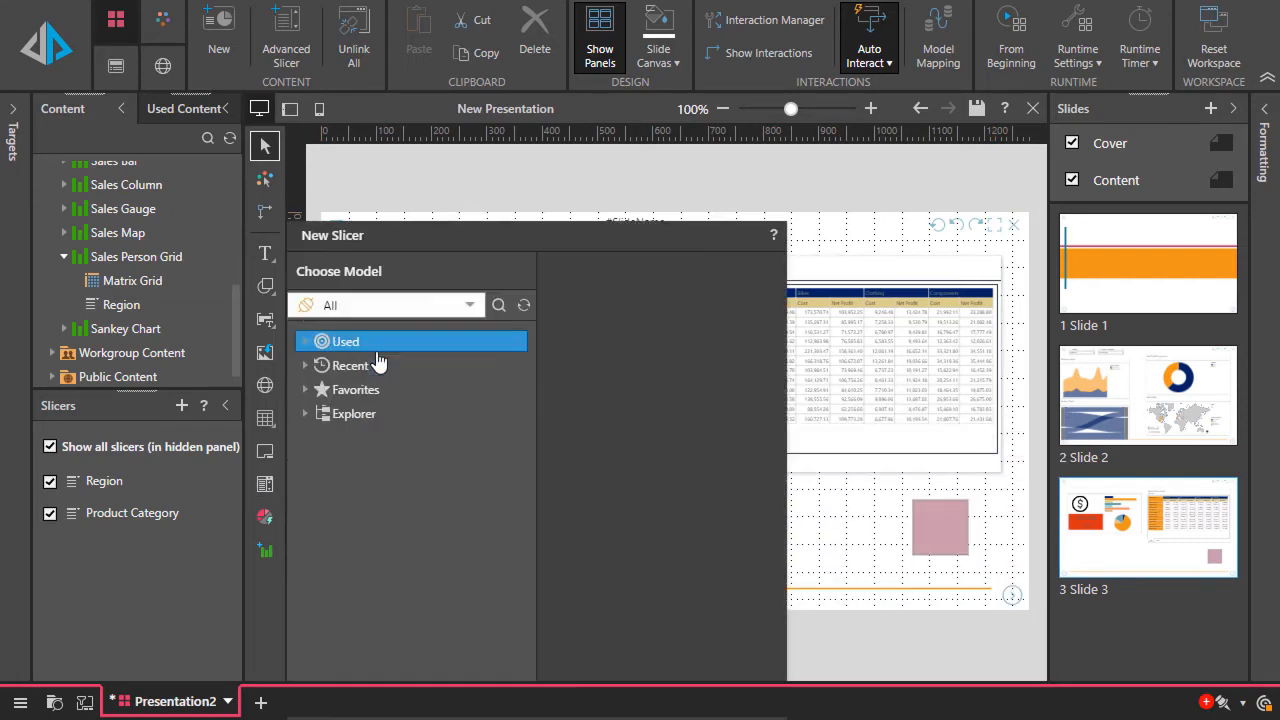
click(380, 364)
click(393, 389)
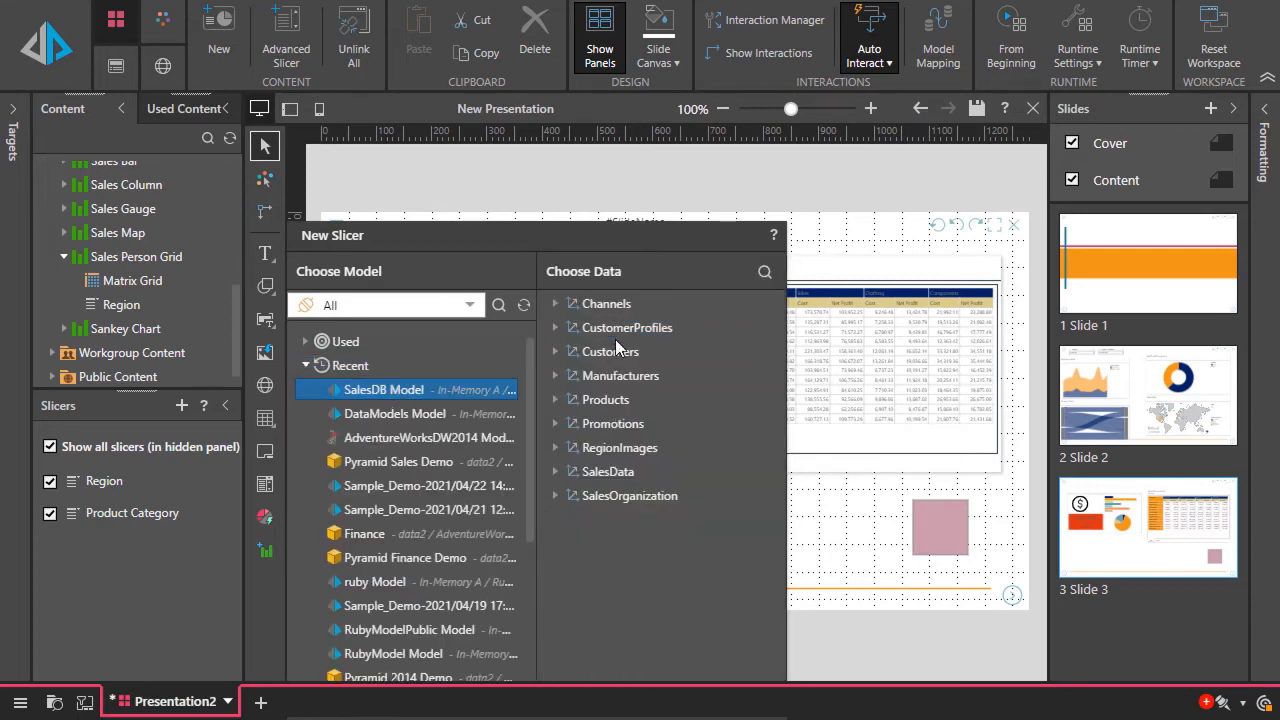
click(605, 352)
click(615, 424)
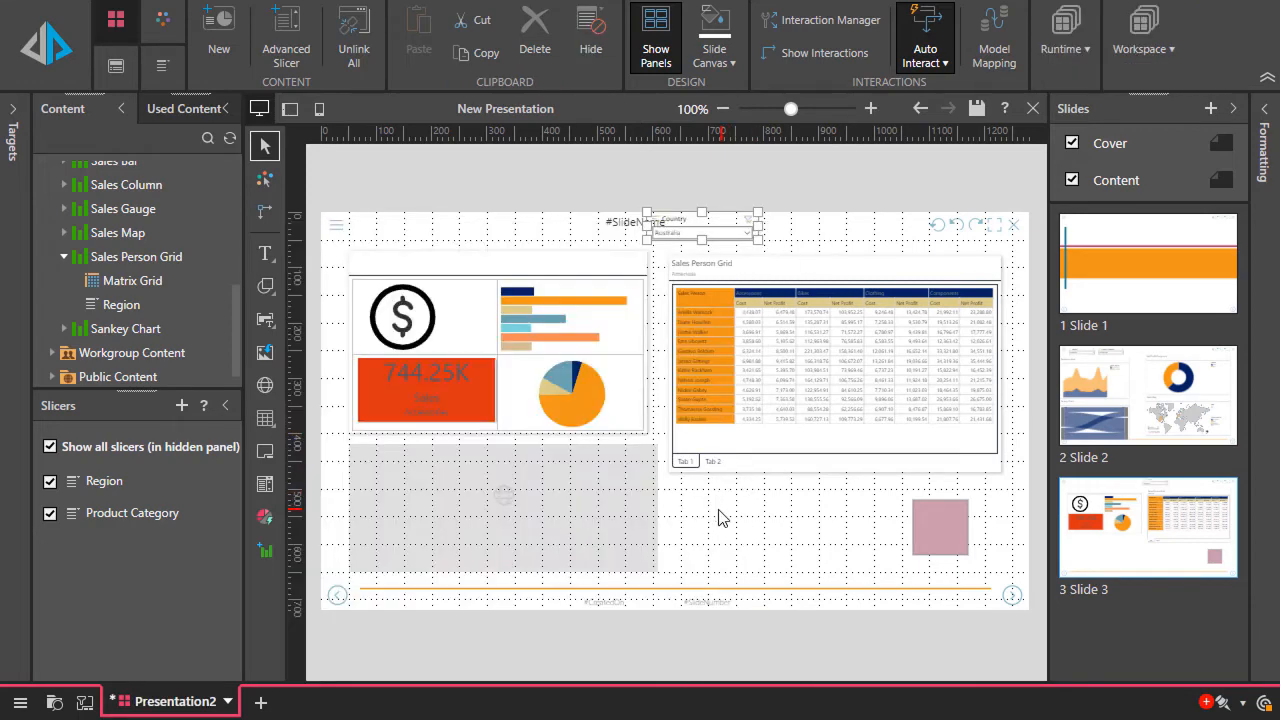
drag(685, 220, 717, 502)
click(752, 566)
Add a text box below the Country slicer with a "Sales in … were …" sentence and insert a placeholder after "Sales in"
click(265, 253)
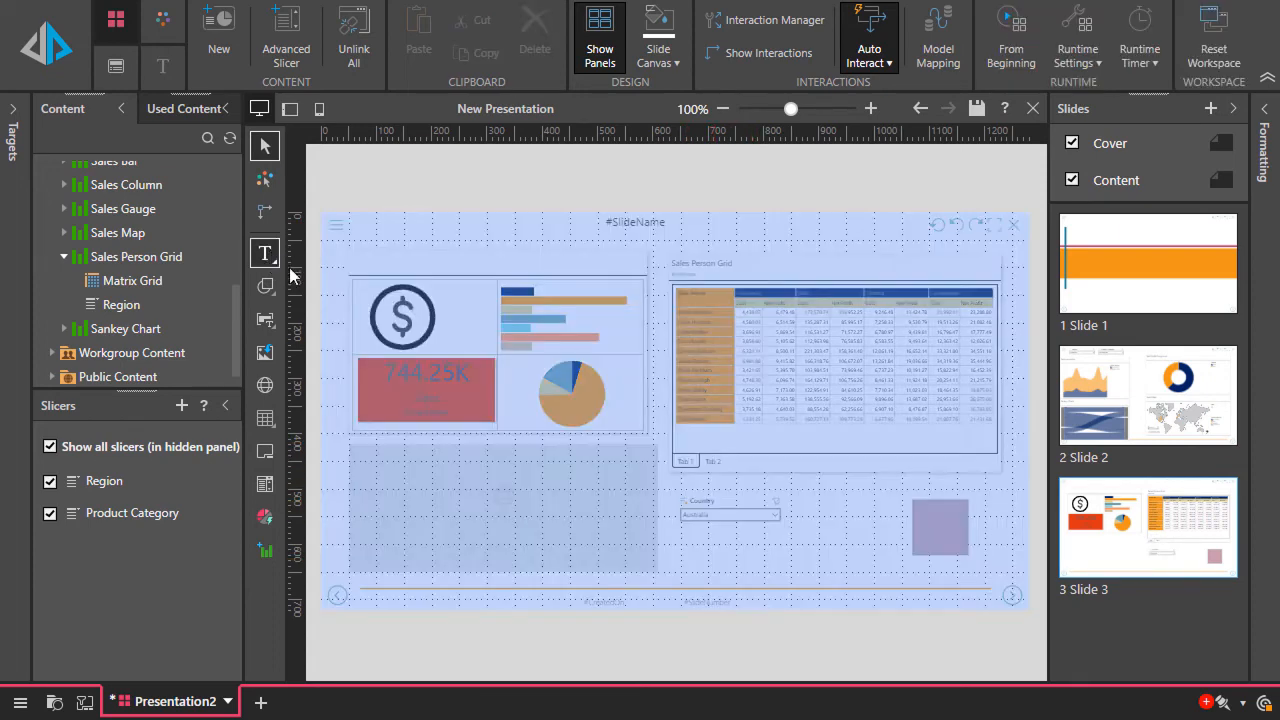
click(689, 552)
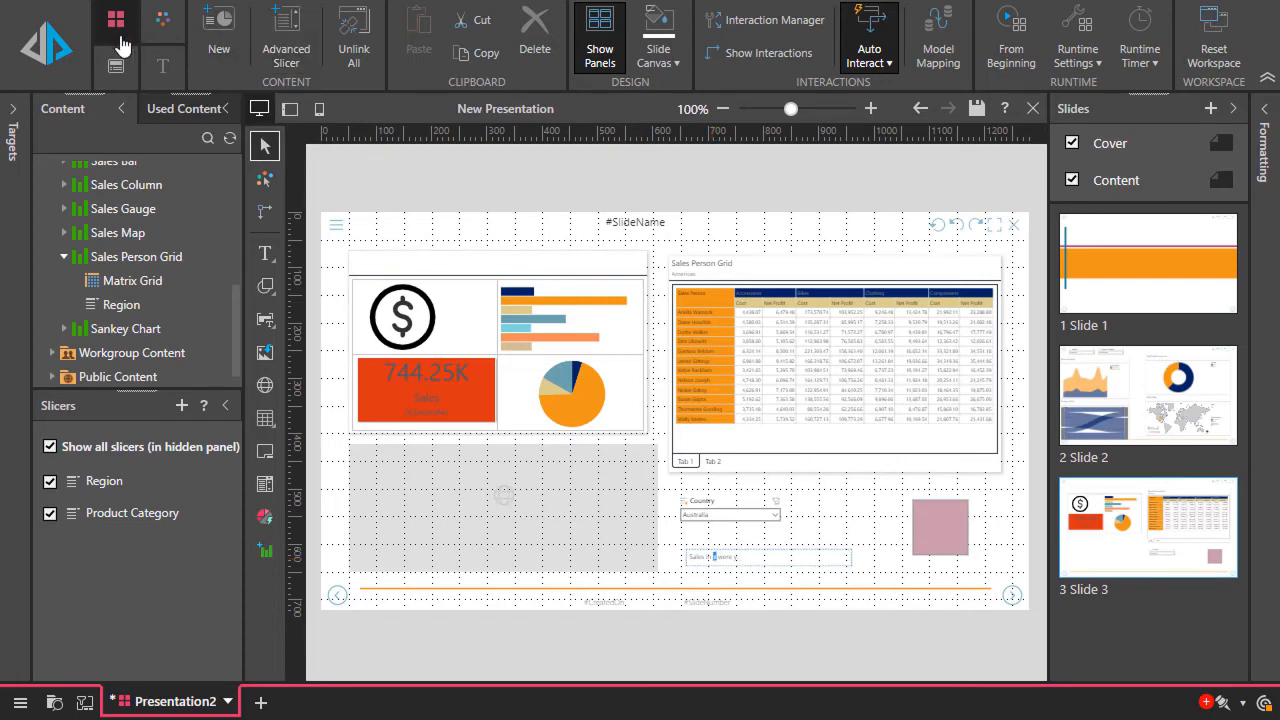
click(163, 65)
click(398, 60)
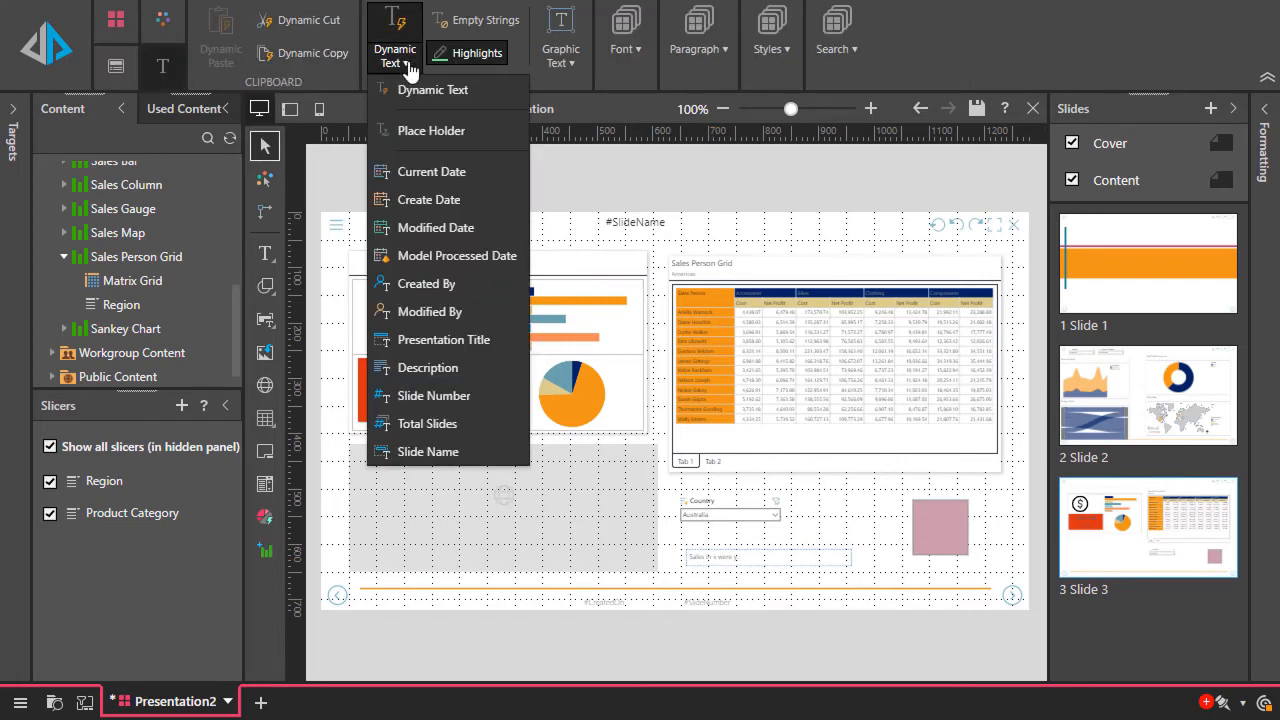
click(445, 129)
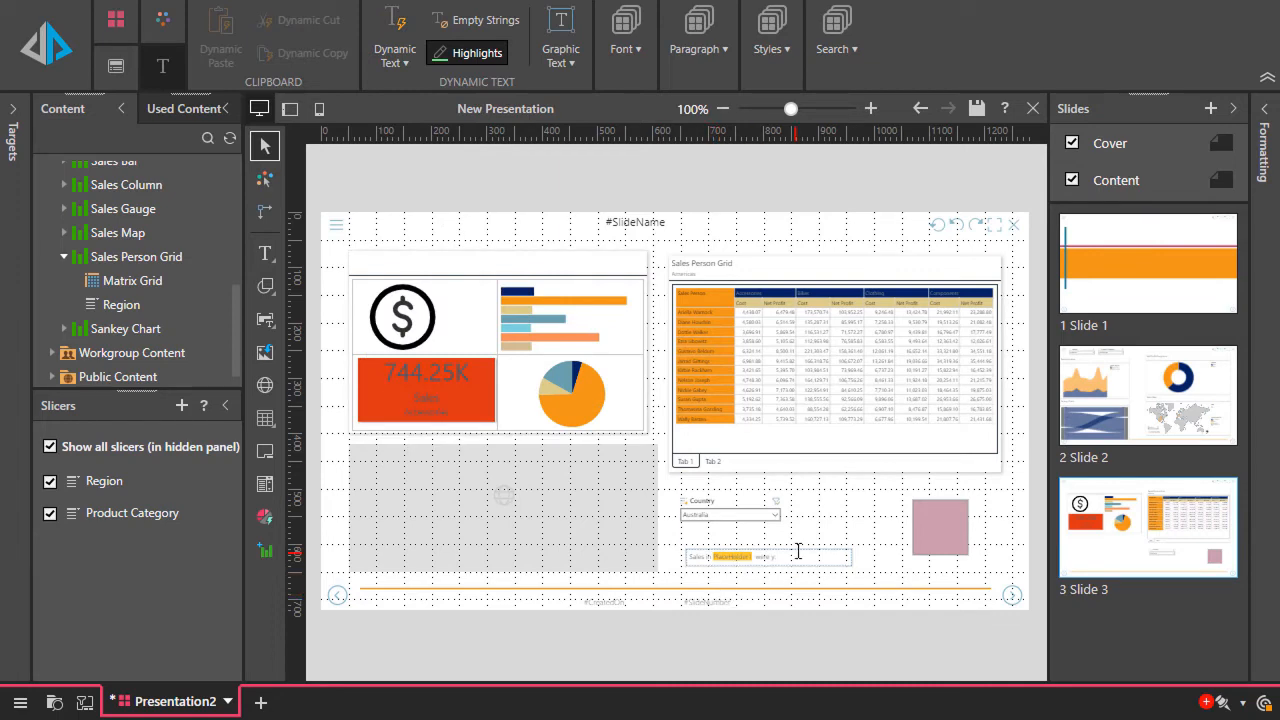
Insert dynamic text after "were" and choose the All Sales report from My Content as its source
click(395, 58)
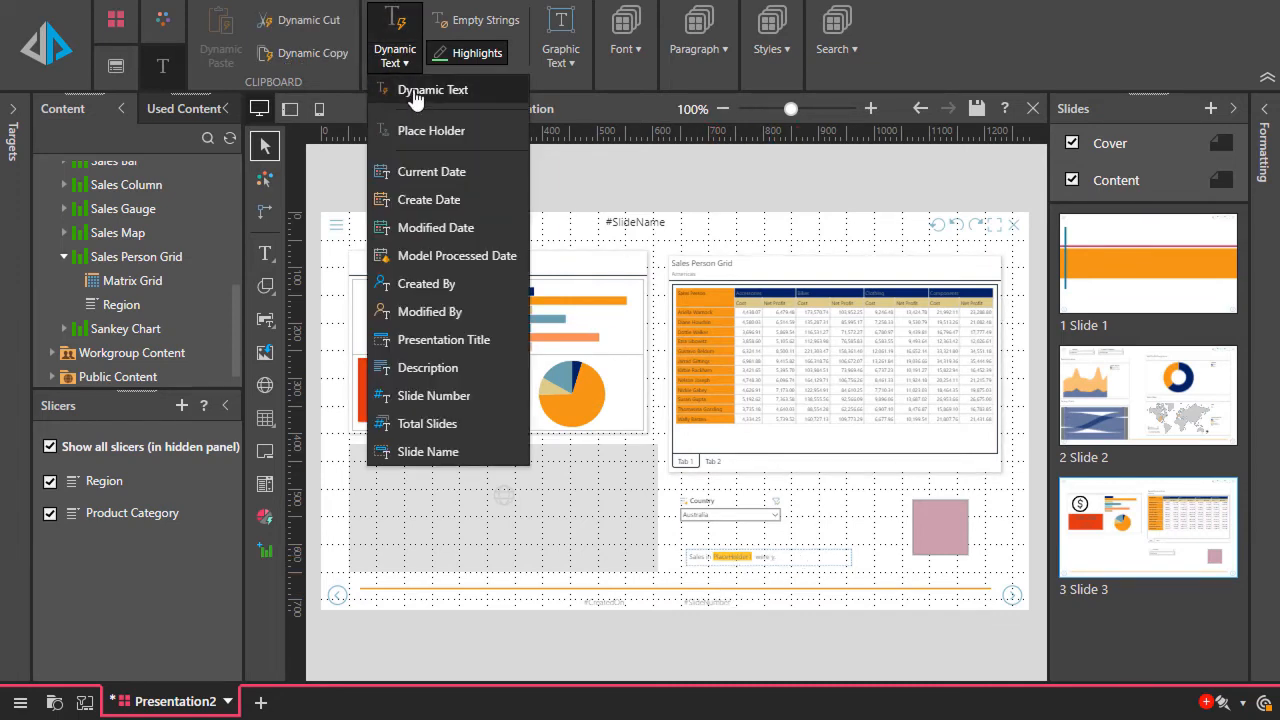
click(410, 92)
click(587, 434)
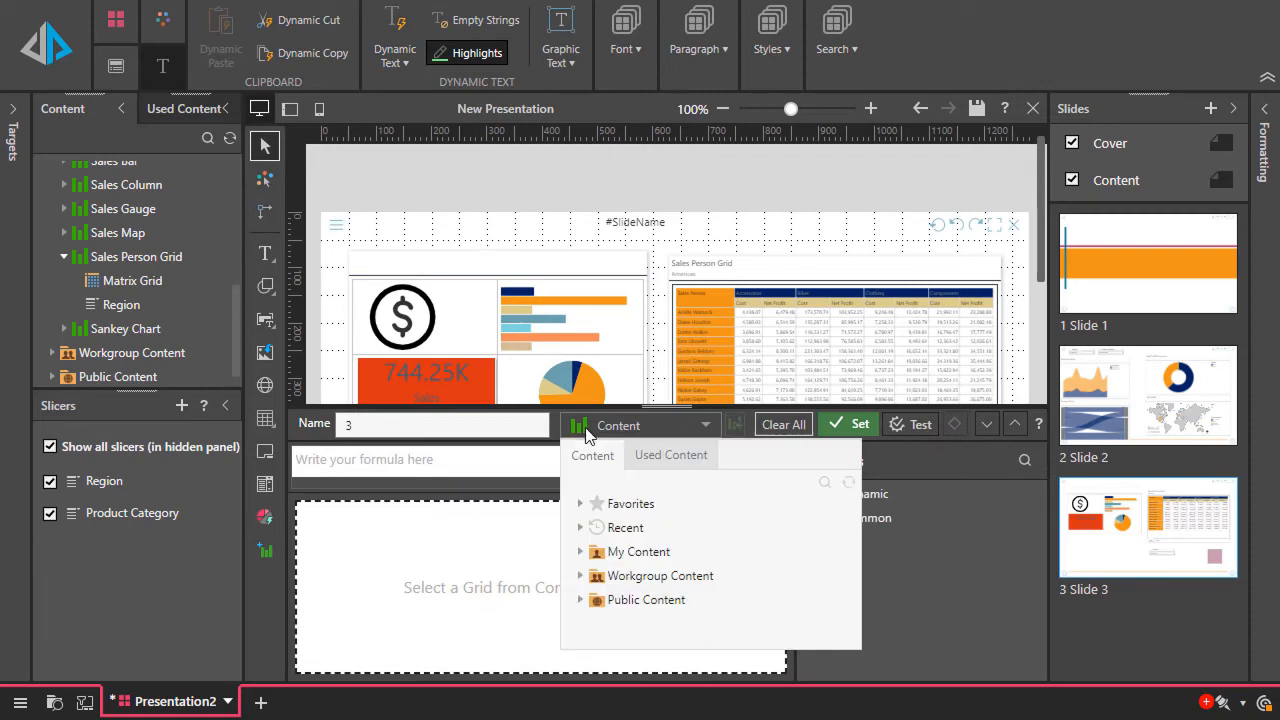
click(668, 556)
scroll(680, 612, down, 1)
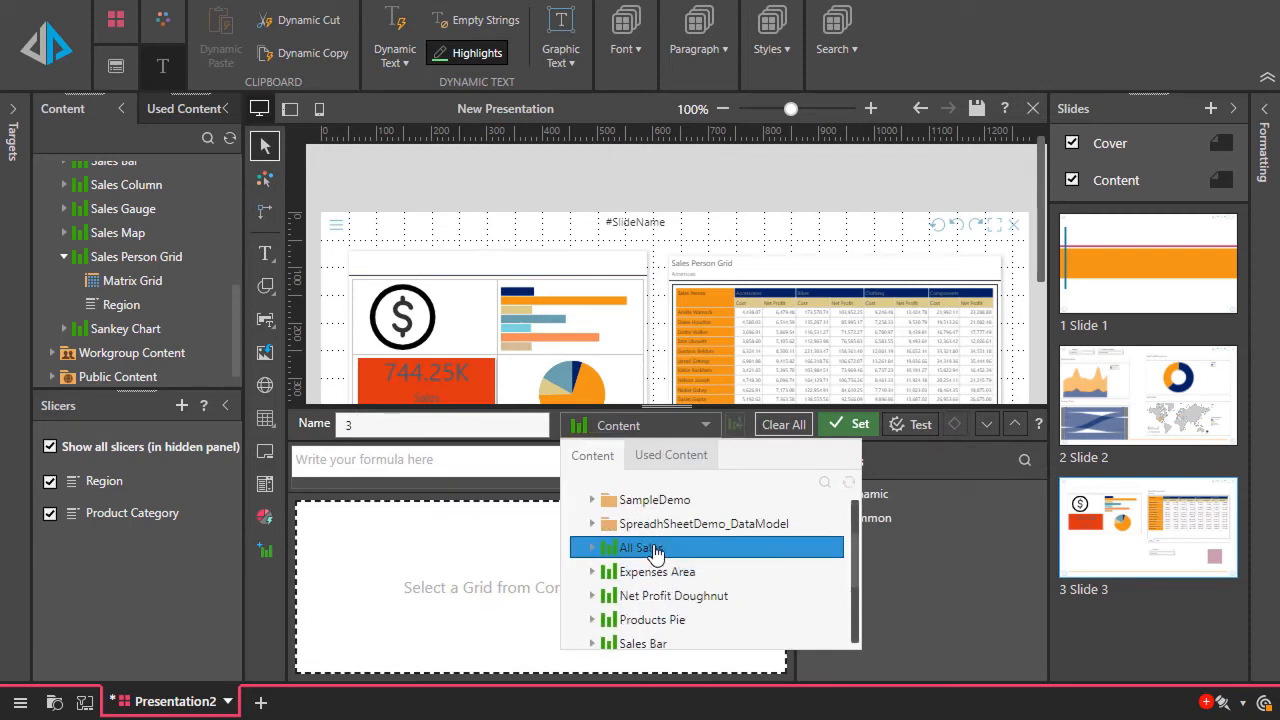
click(651, 550)
click(660, 574)
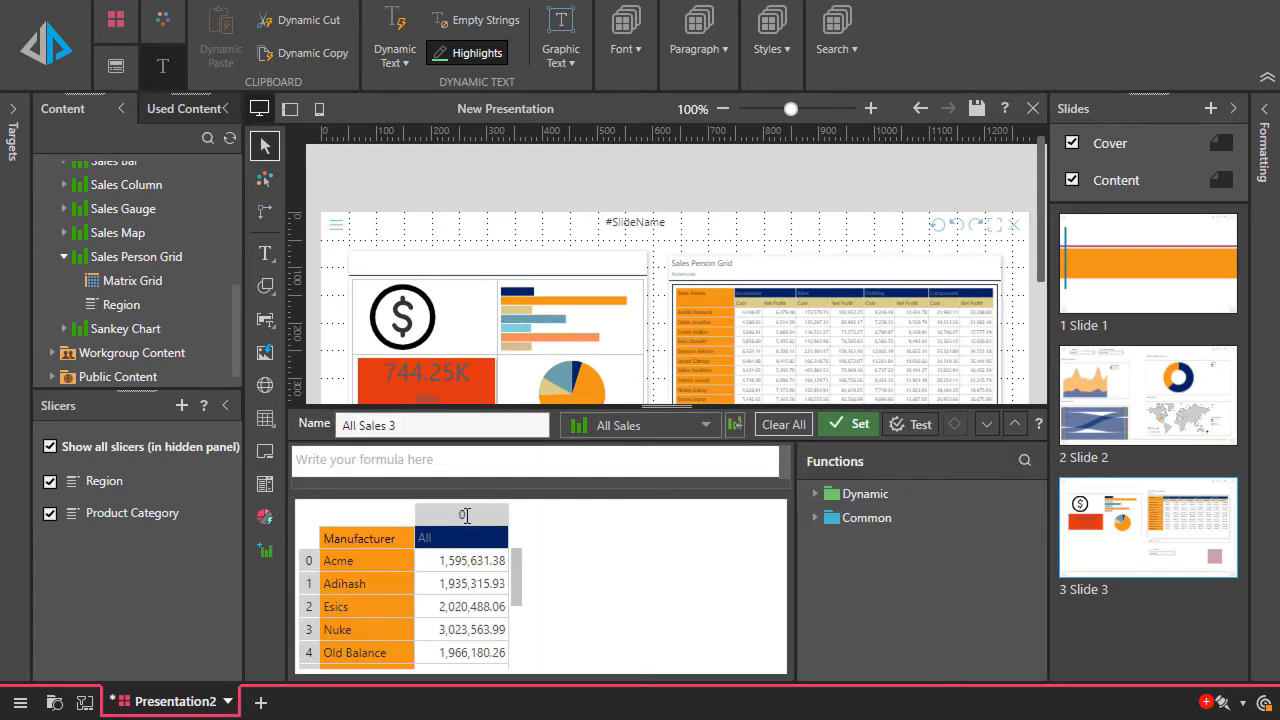
Define the dynamic text as the total of column 0 in the CurrencyDollars0 format, and set it in the sentence
click(465, 515)
click(865, 494)
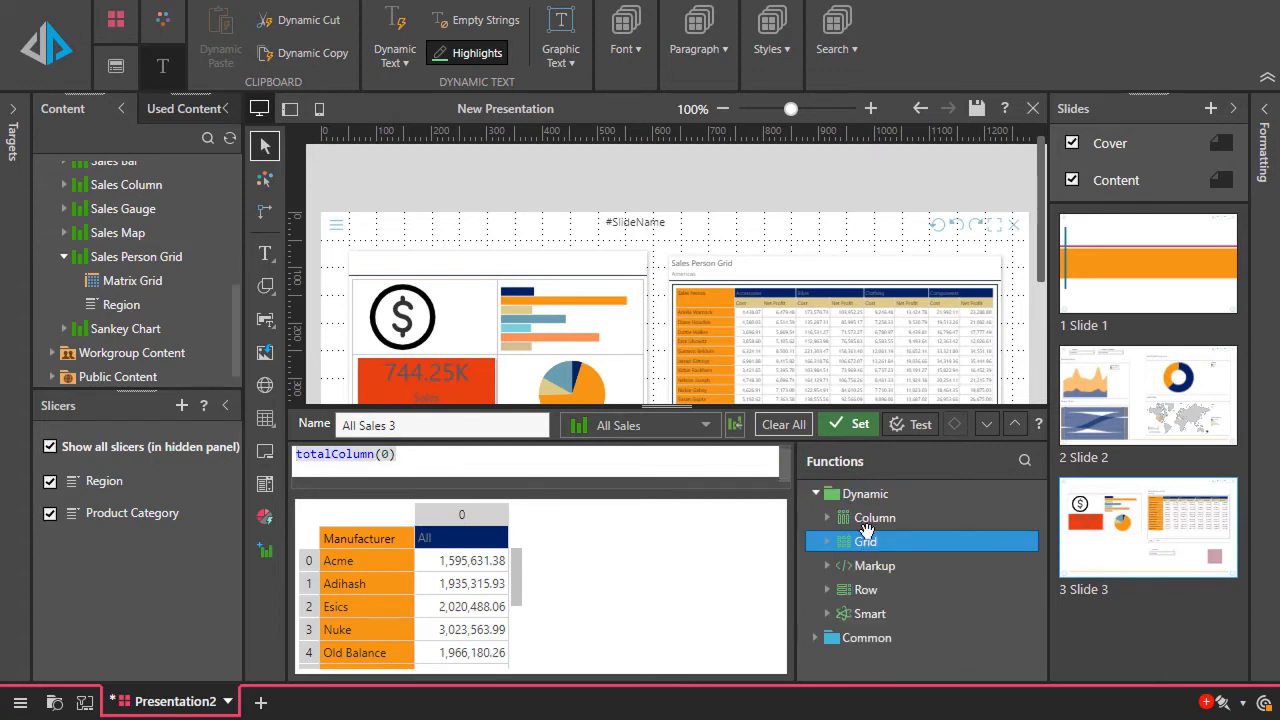
click(865, 494)
click(866, 517)
click(875, 566)
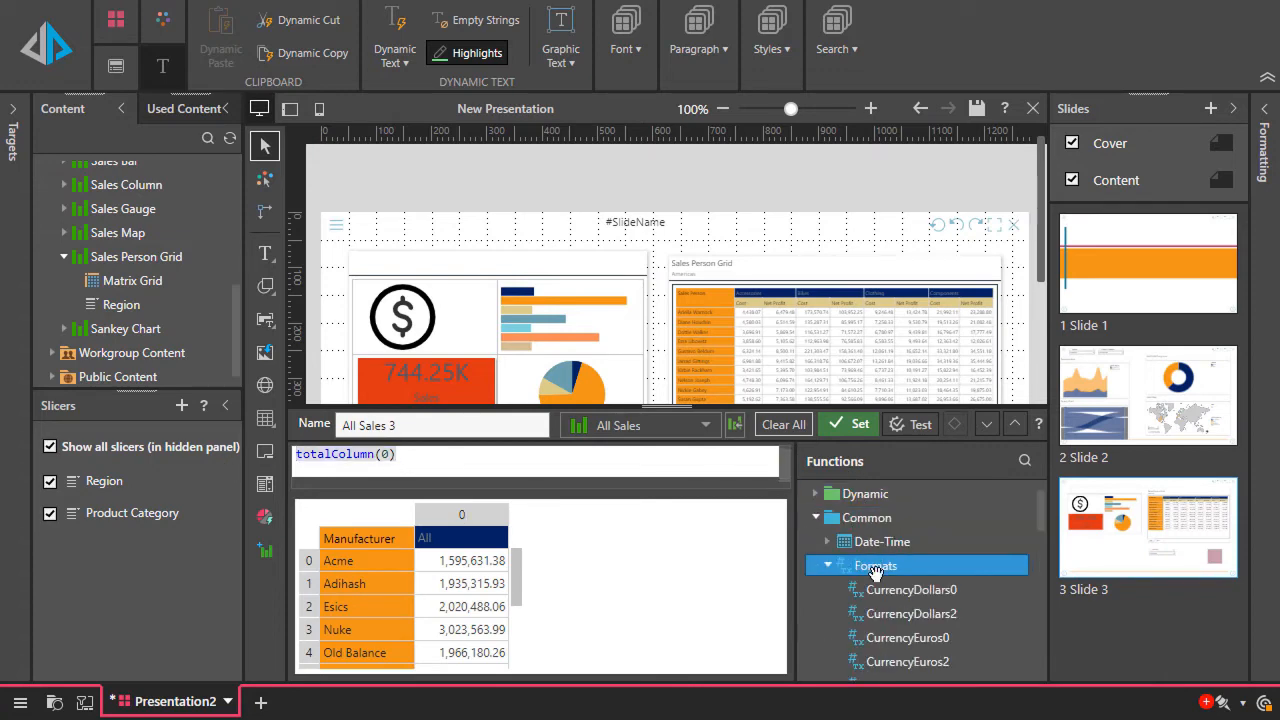
double_click(911, 589)
click(850, 424)
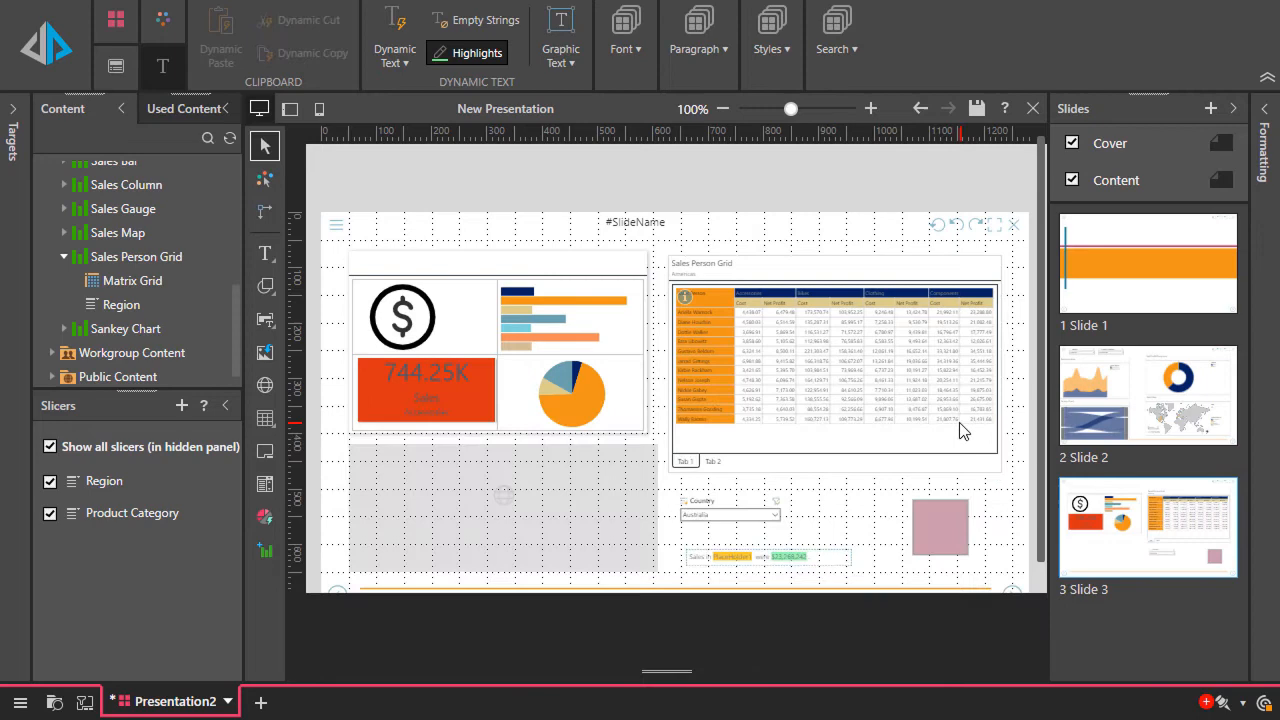
click(792, 576)
Return to the cover slide and run the presentation
click(1145, 285)
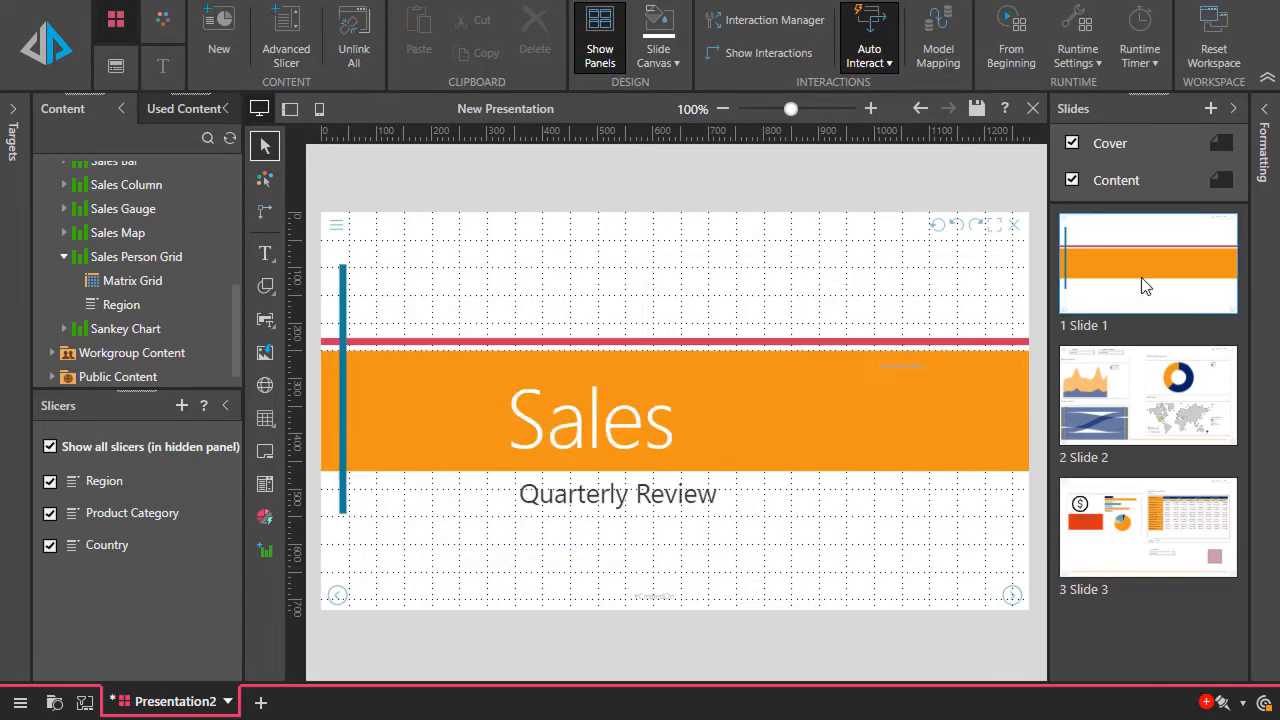
click(1145, 513)
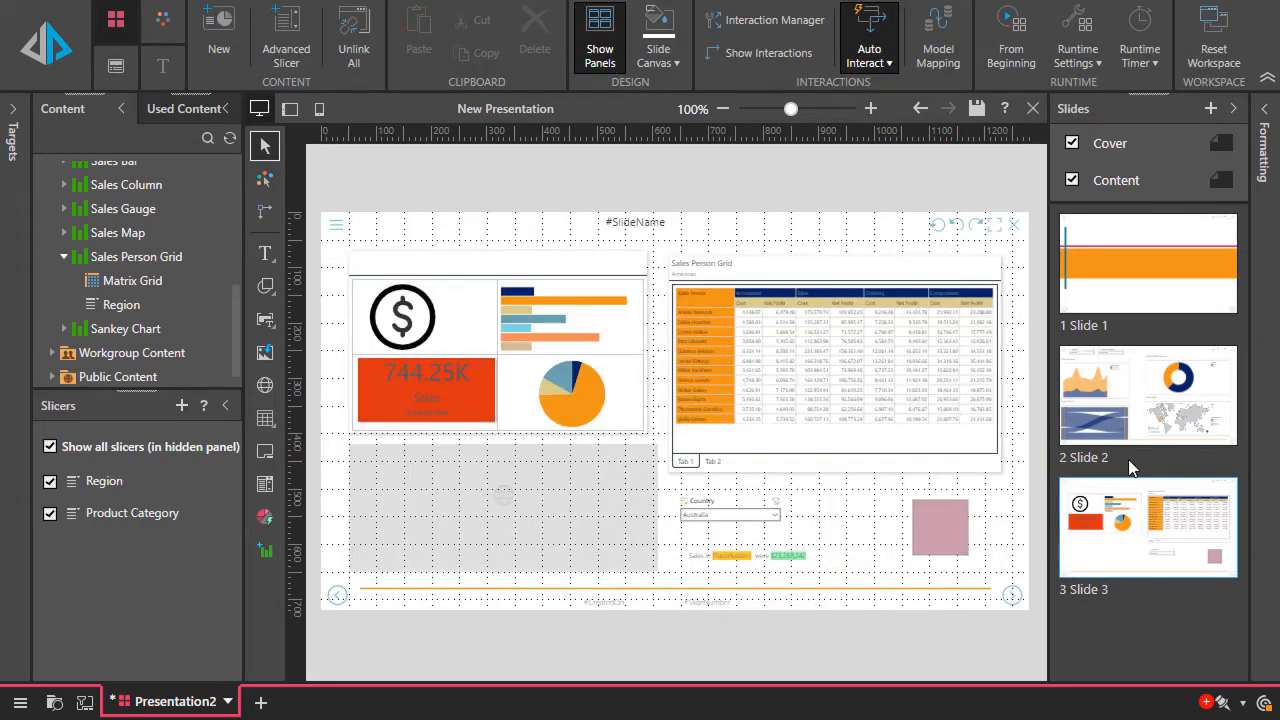
click(1133, 287)
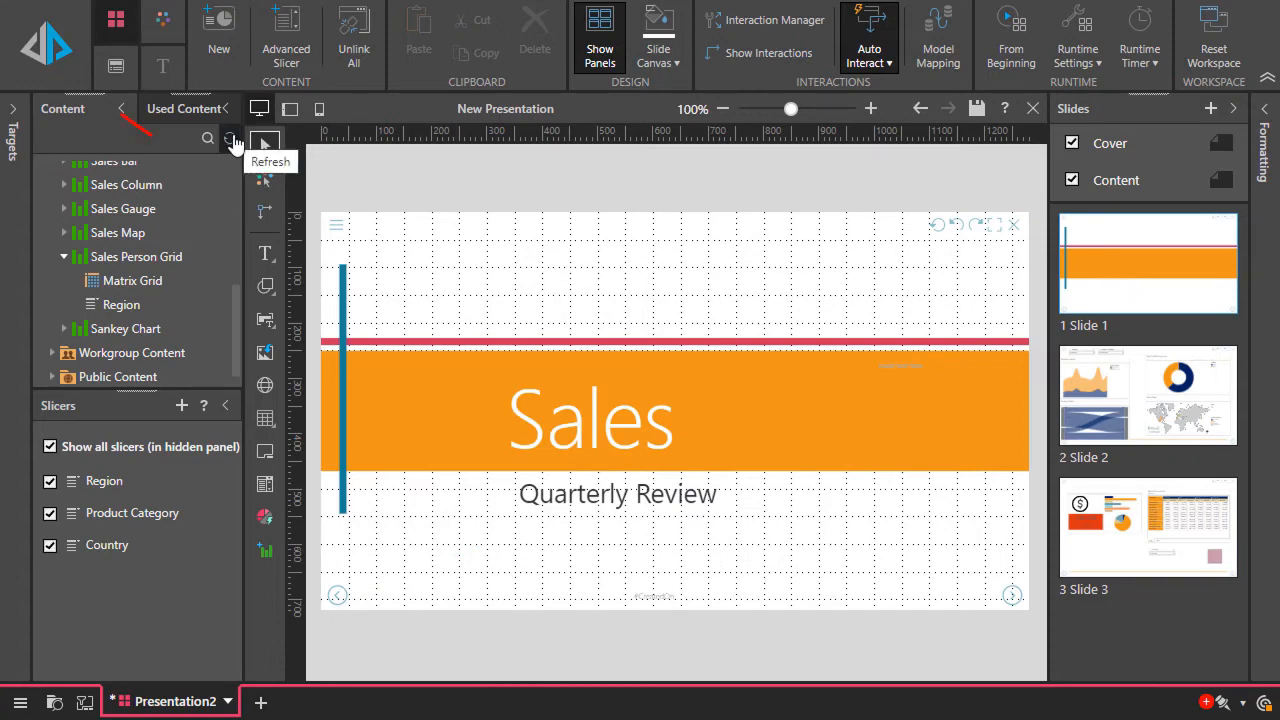
click(50, 36)
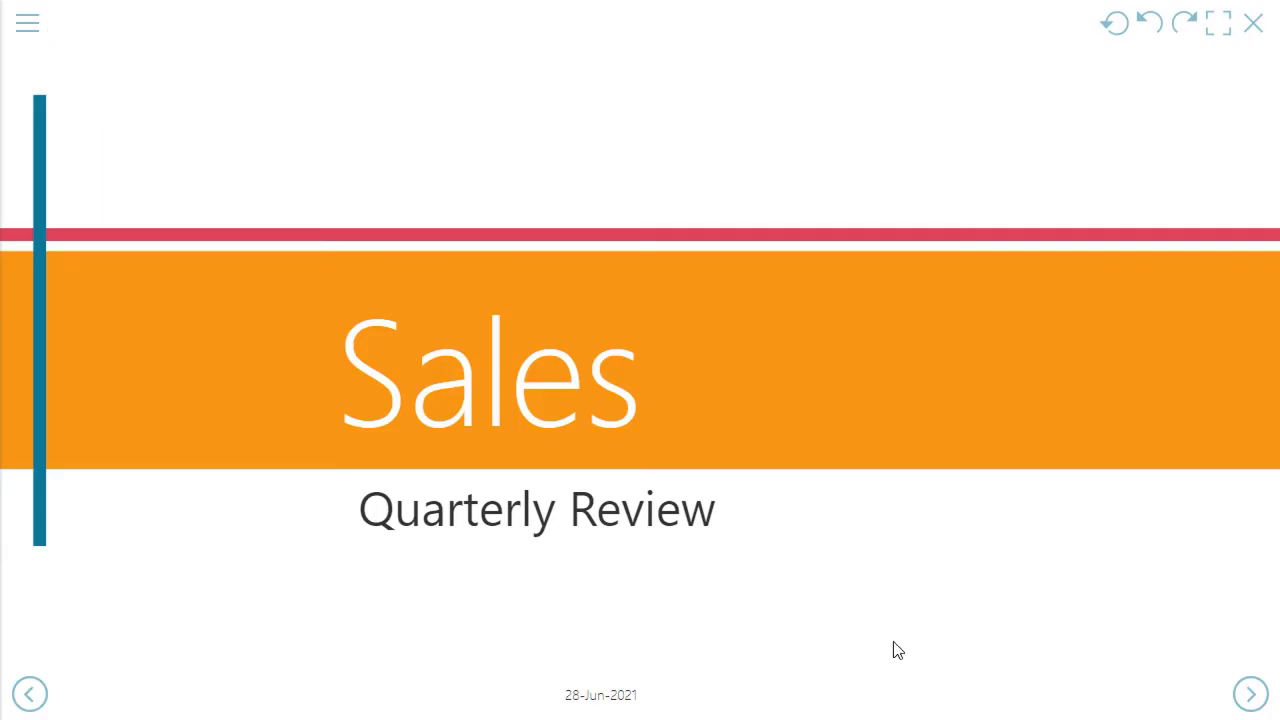
Advance to Slide 2 and filter its reports to the Seasonal Discount promotion type and the Bikes product category
click(1250, 695)
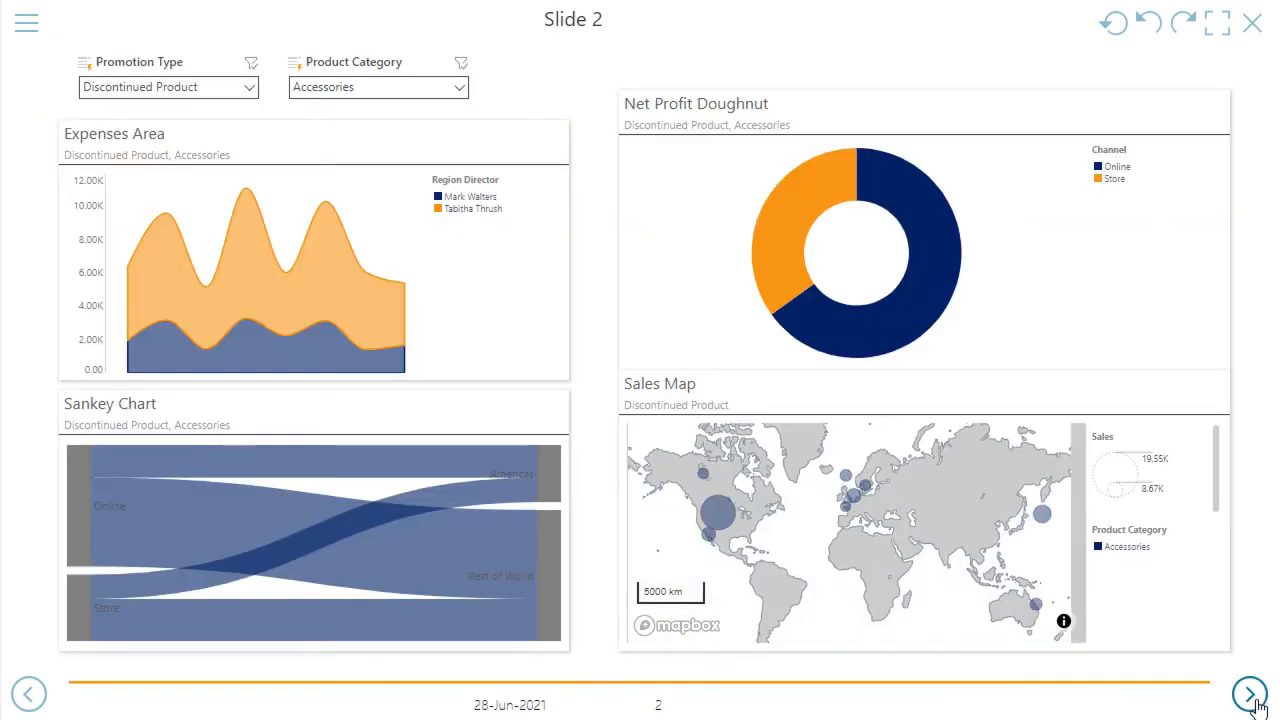
mouse_move(187, 232)
click(163, 90)
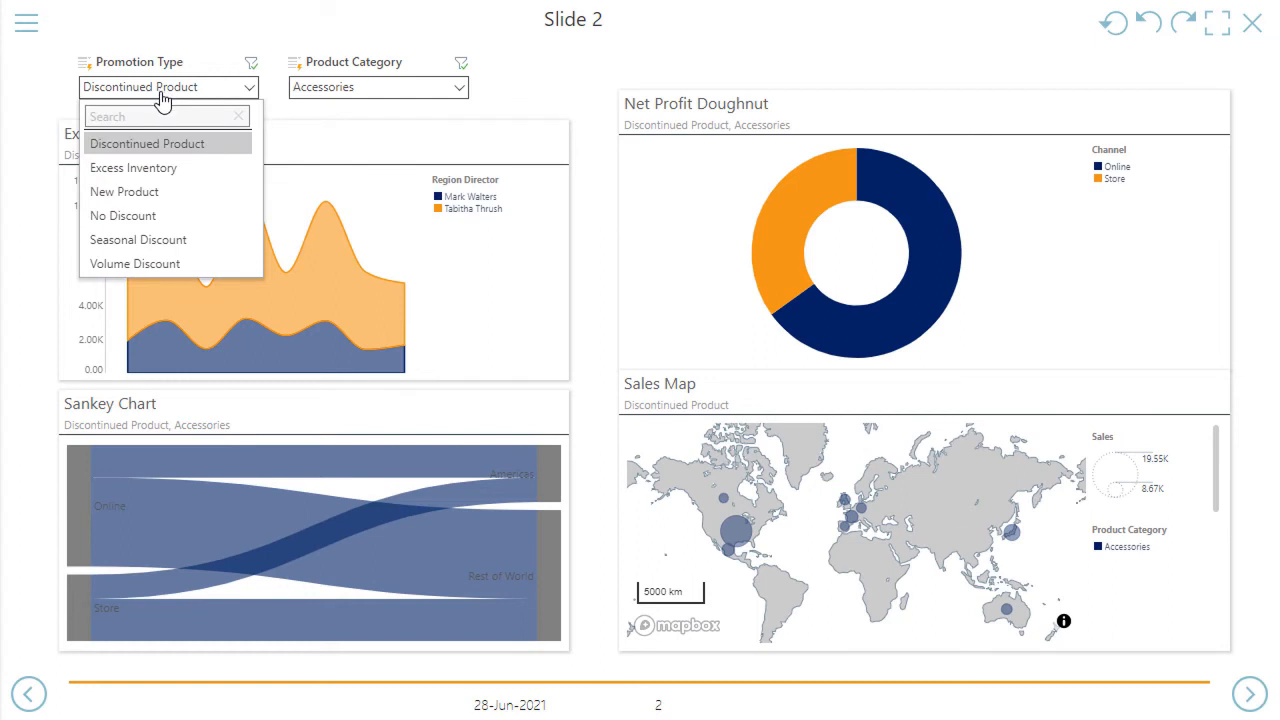
click(163, 242)
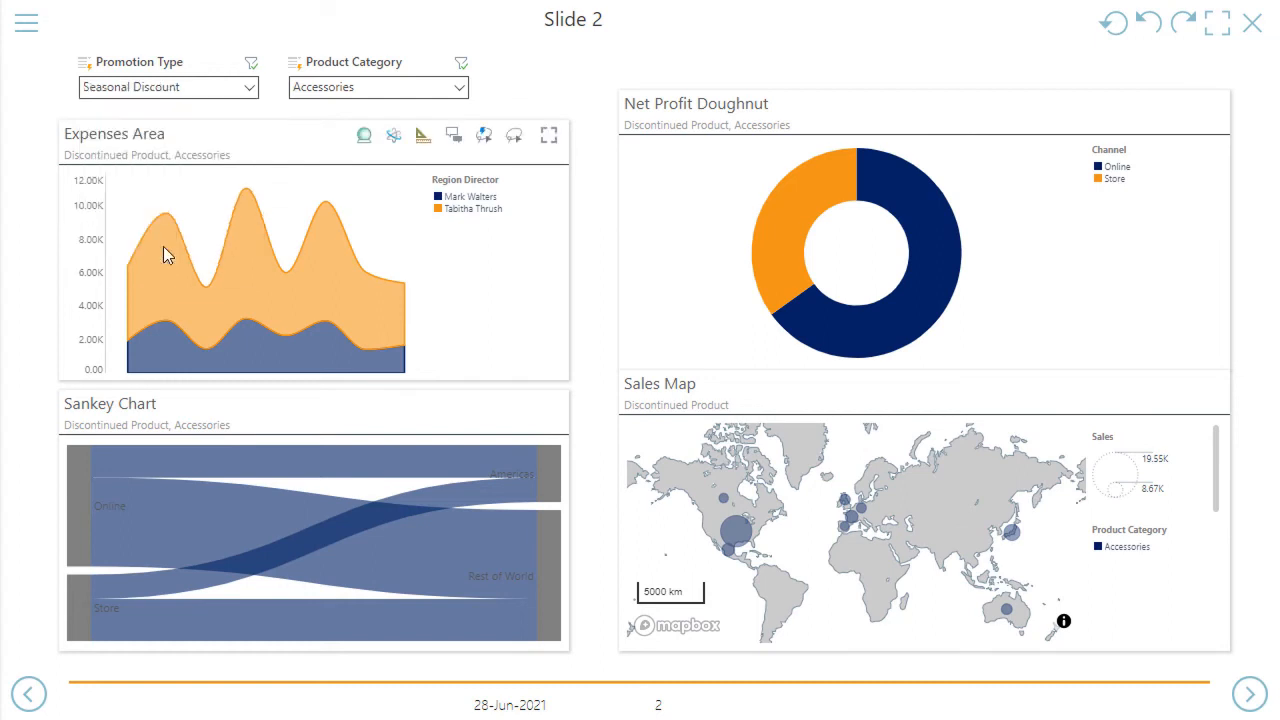
click(385, 92)
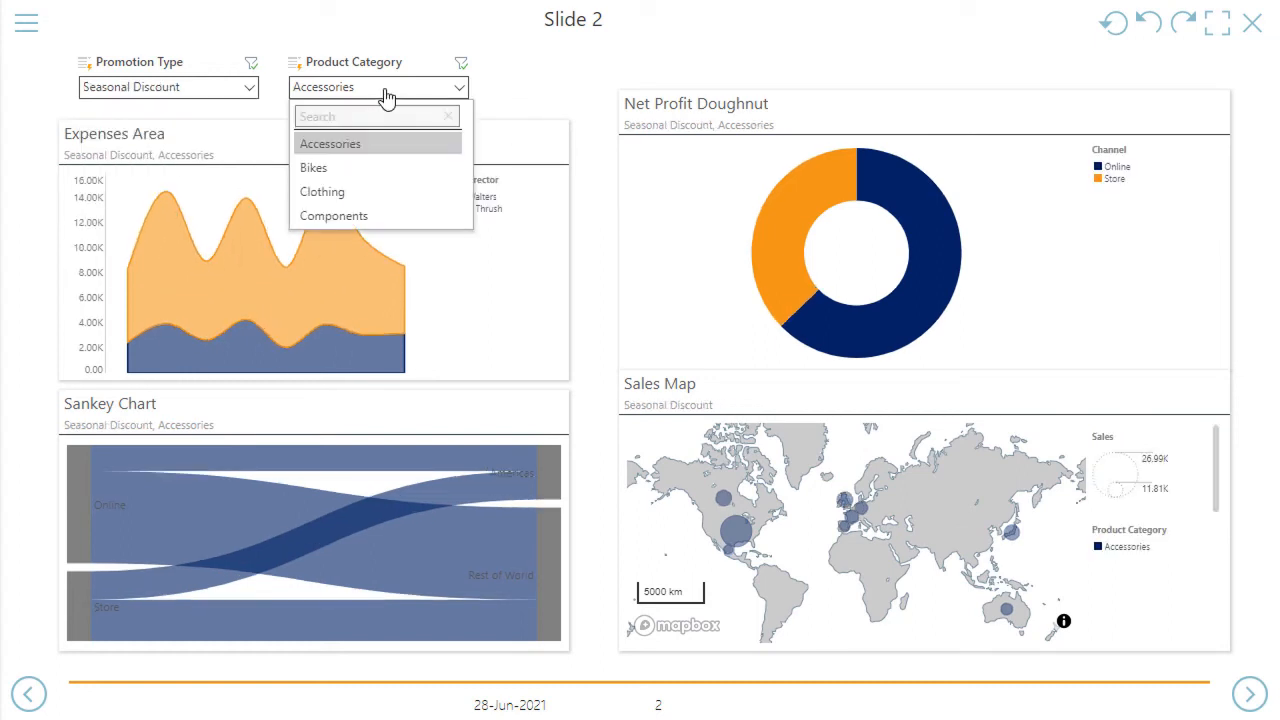
click(376, 170)
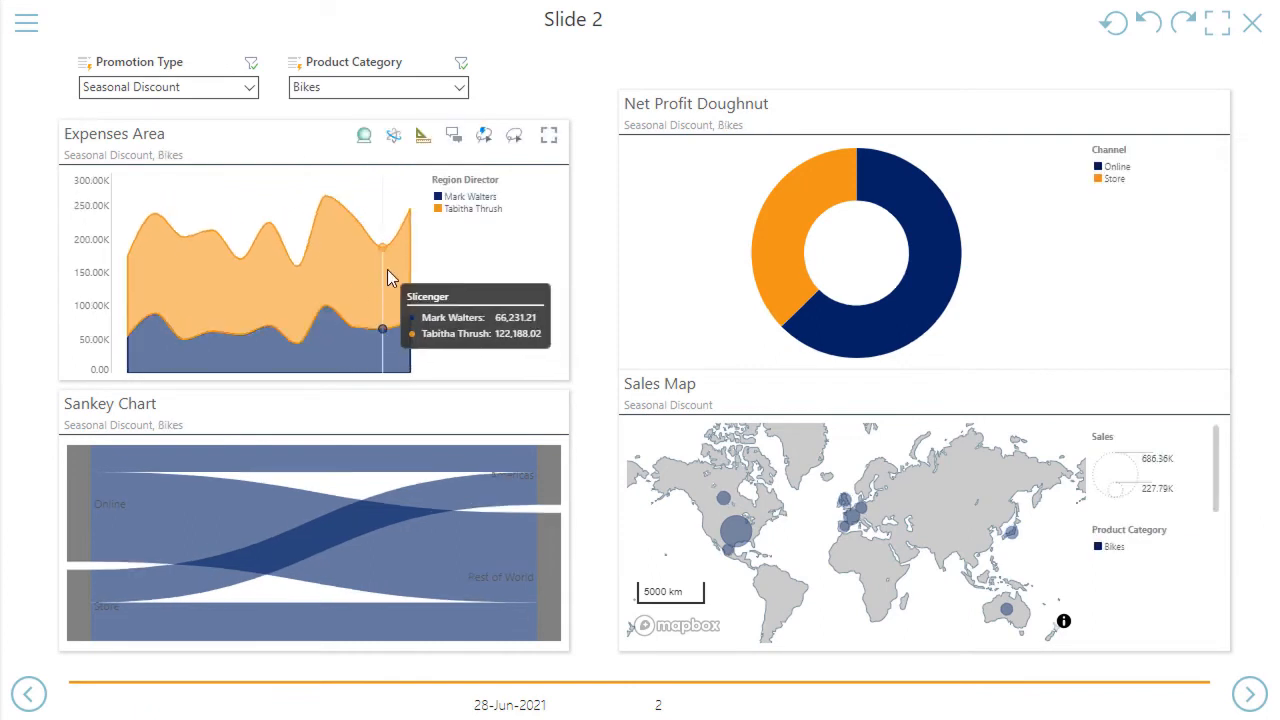
Test the report interactions with the first region director in the Expenses Area legend and the Online segment of the Net Profit Doughnut
click(466, 197)
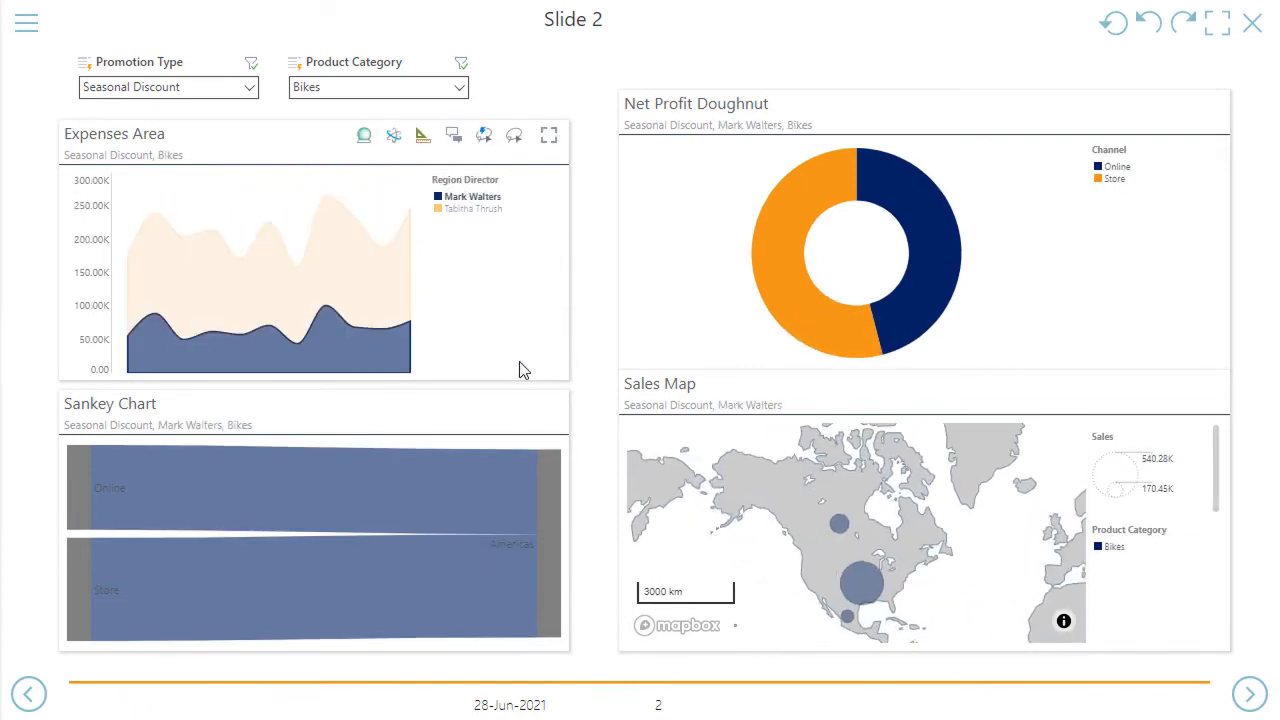
click(905, 203)
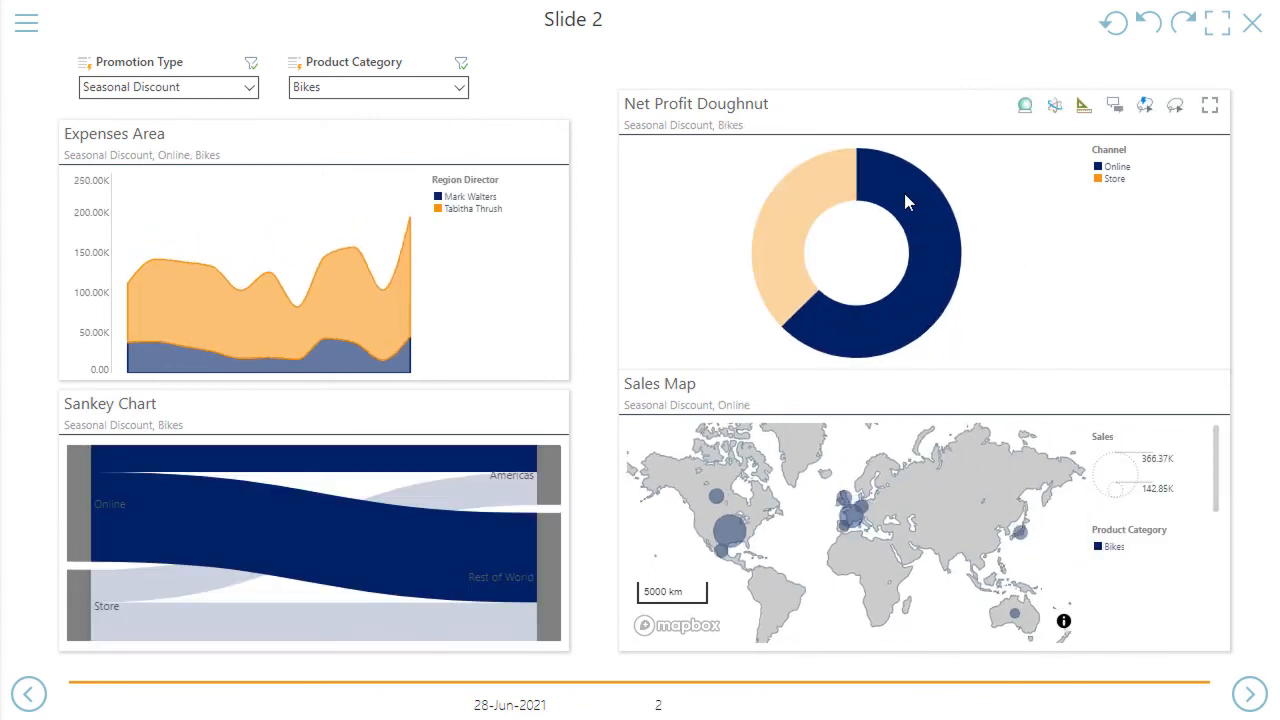
Review the context options of the Net Profit Doughnut and clear the Online selection
right_click(1115, 182)
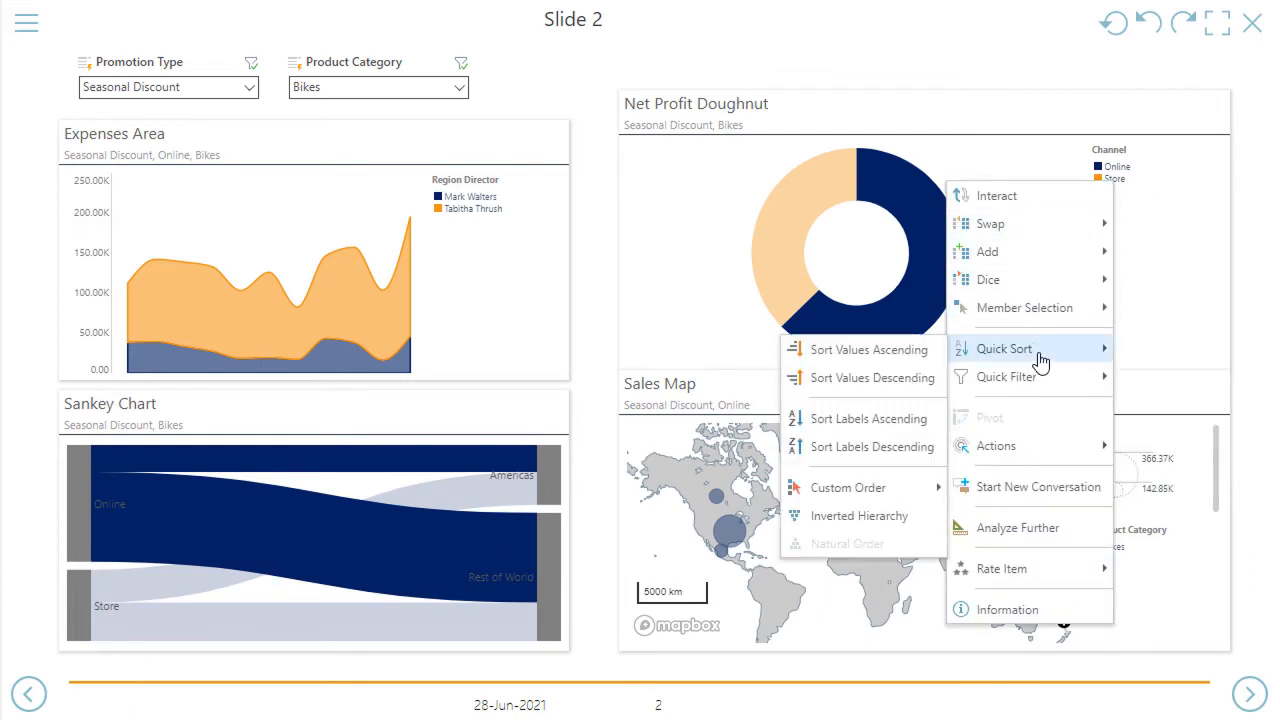
mouse_move(1044, 387)
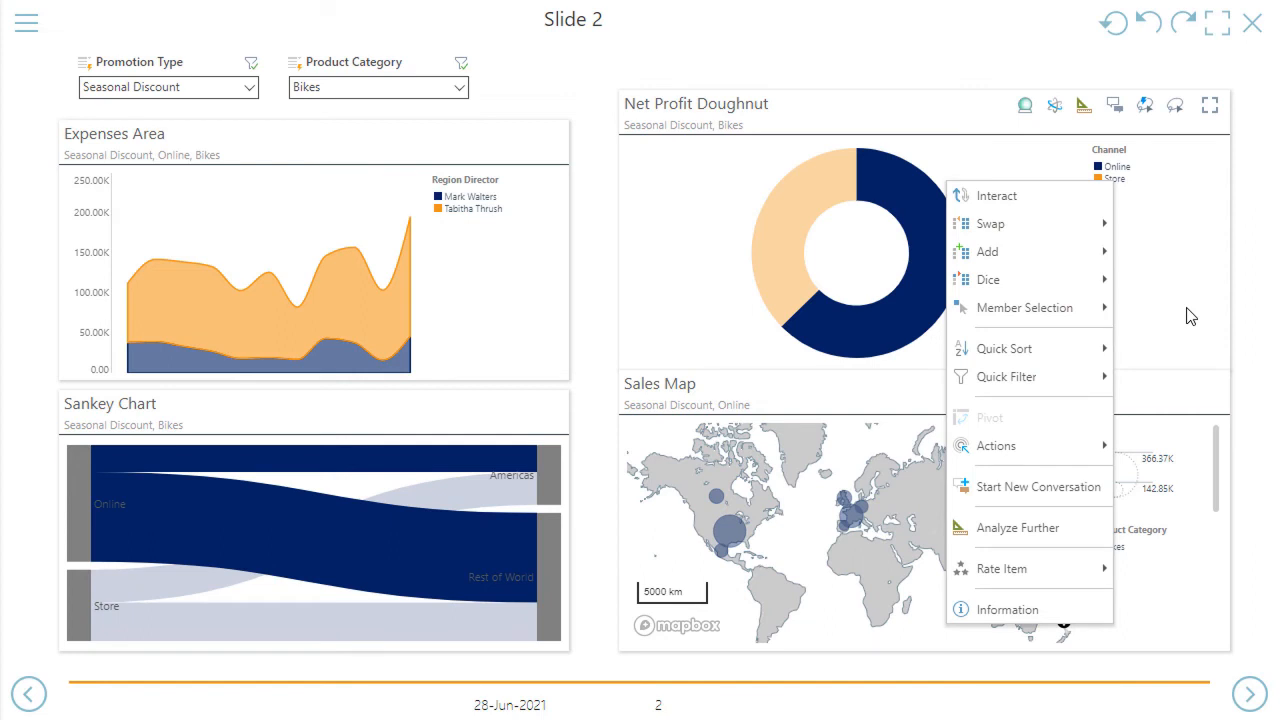
click(1190, 316)
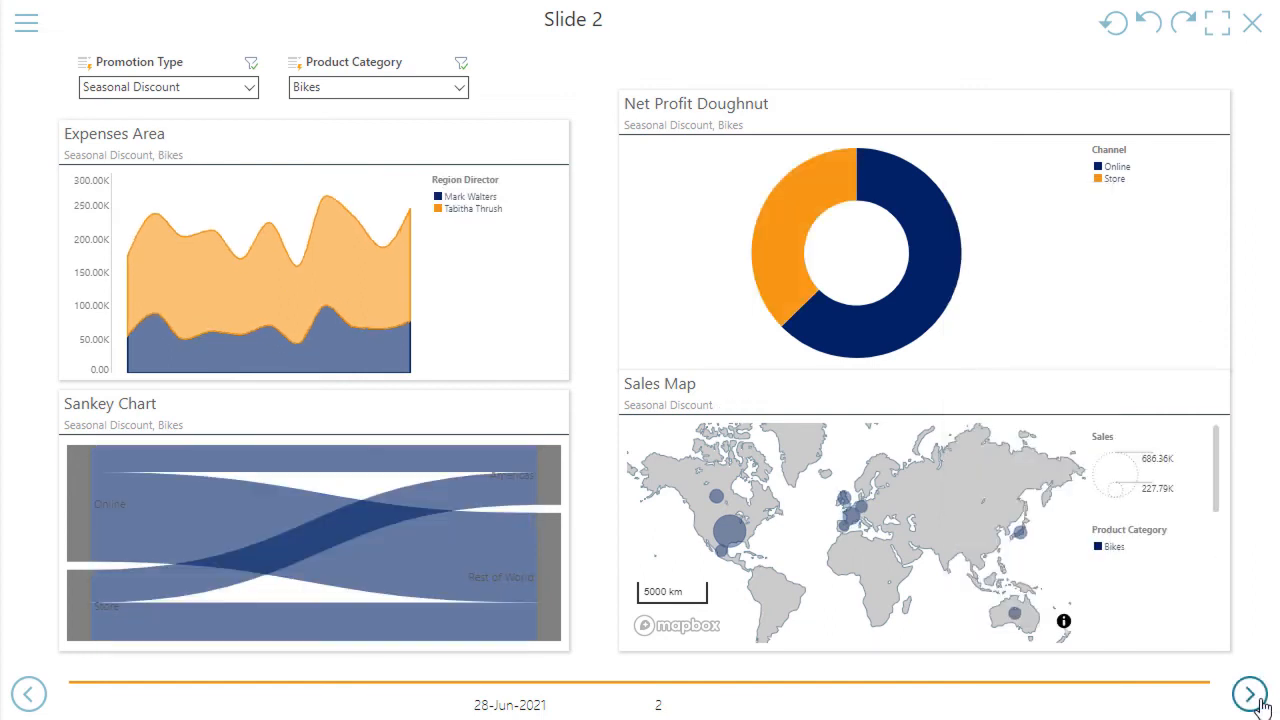
Advance to Slide 3 and test its Country slicer with United Kingdom and with United States
click(1250, 694)
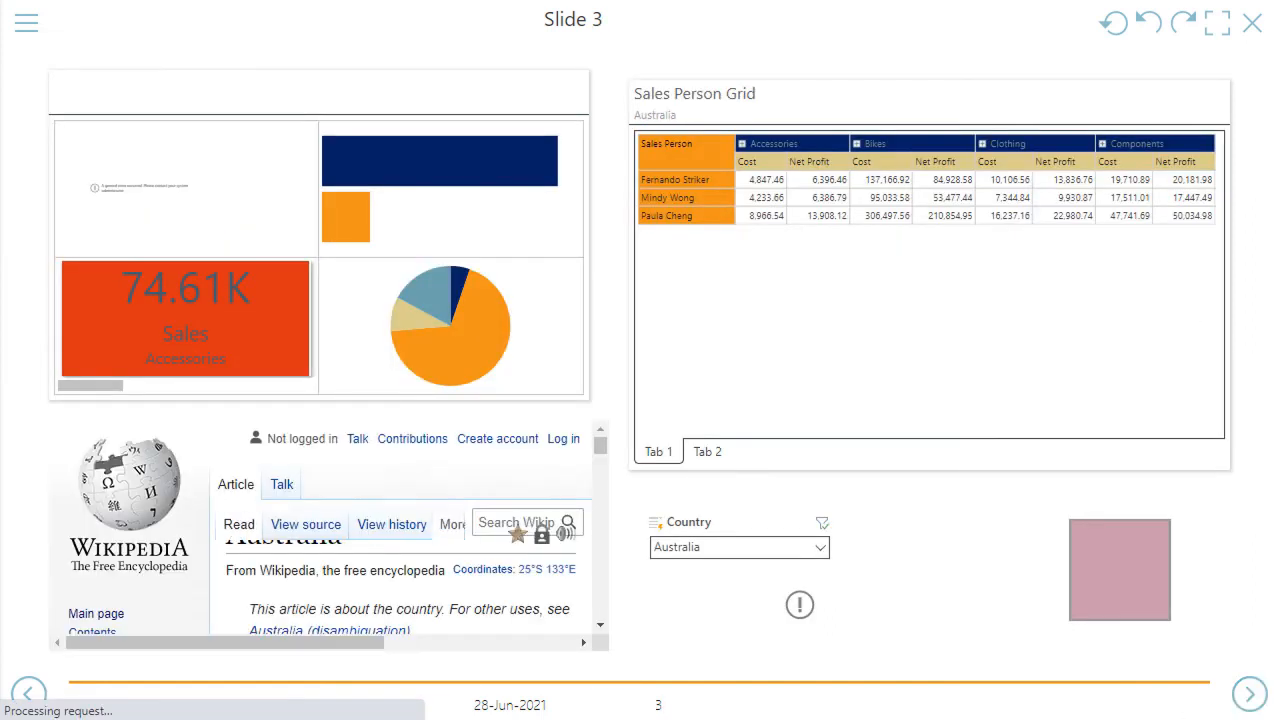
click(733, 553)
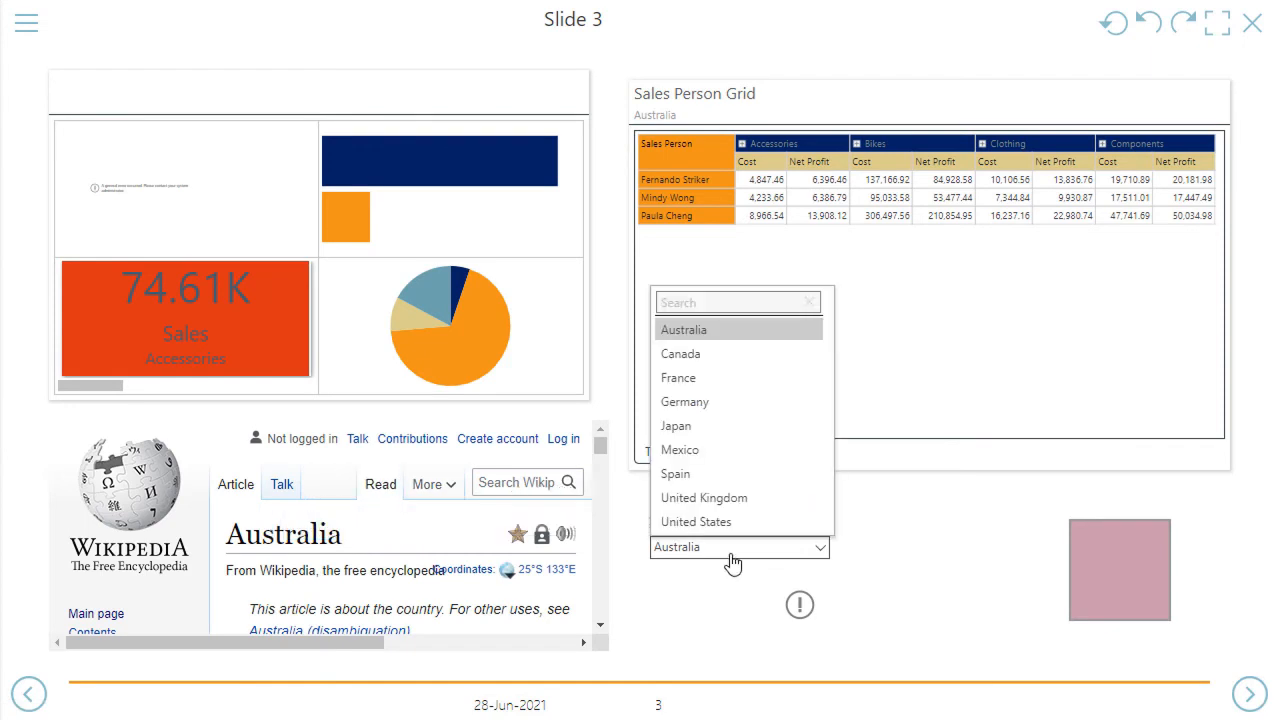
click(716, 499)
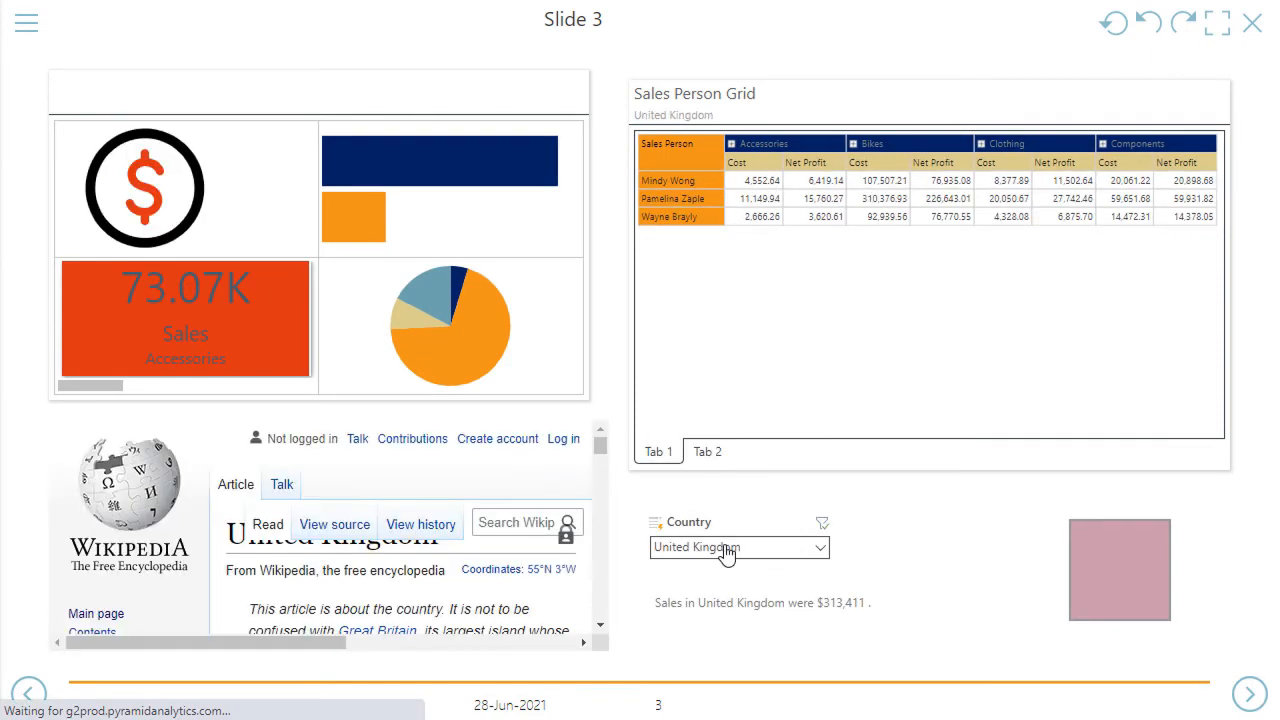
click(727, 556)
click(726, 524)
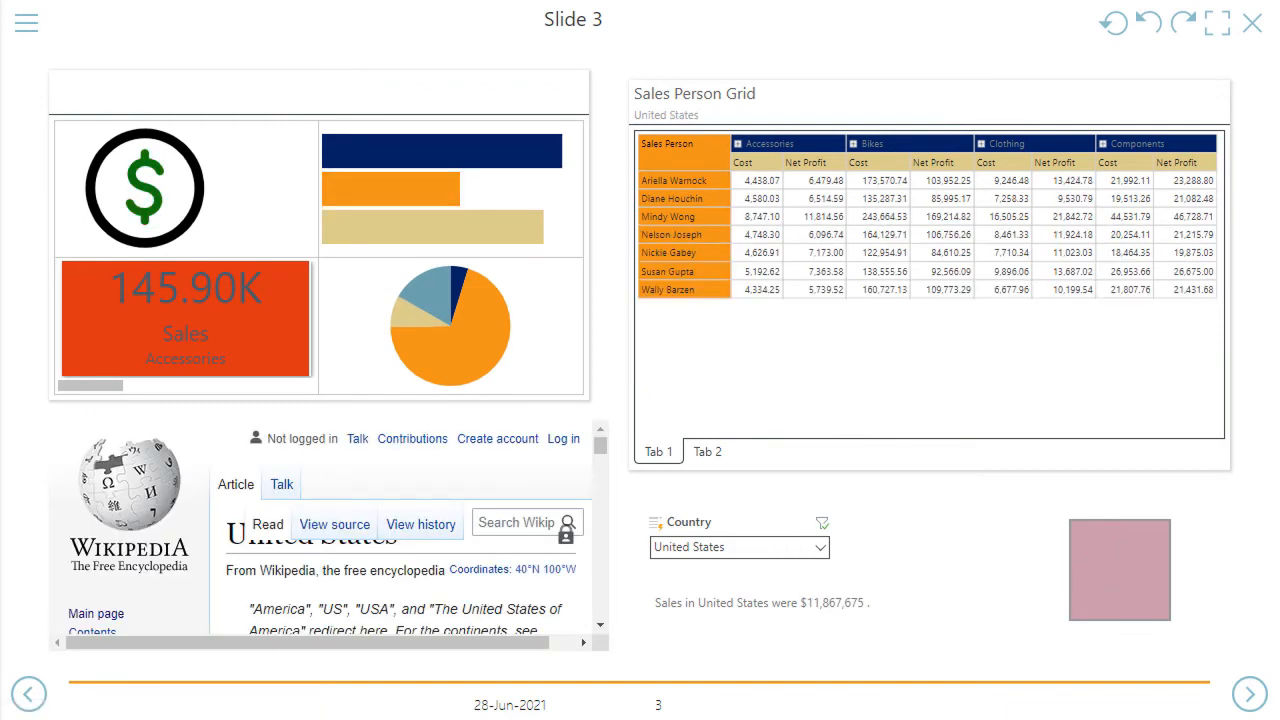
click(1120, 598)
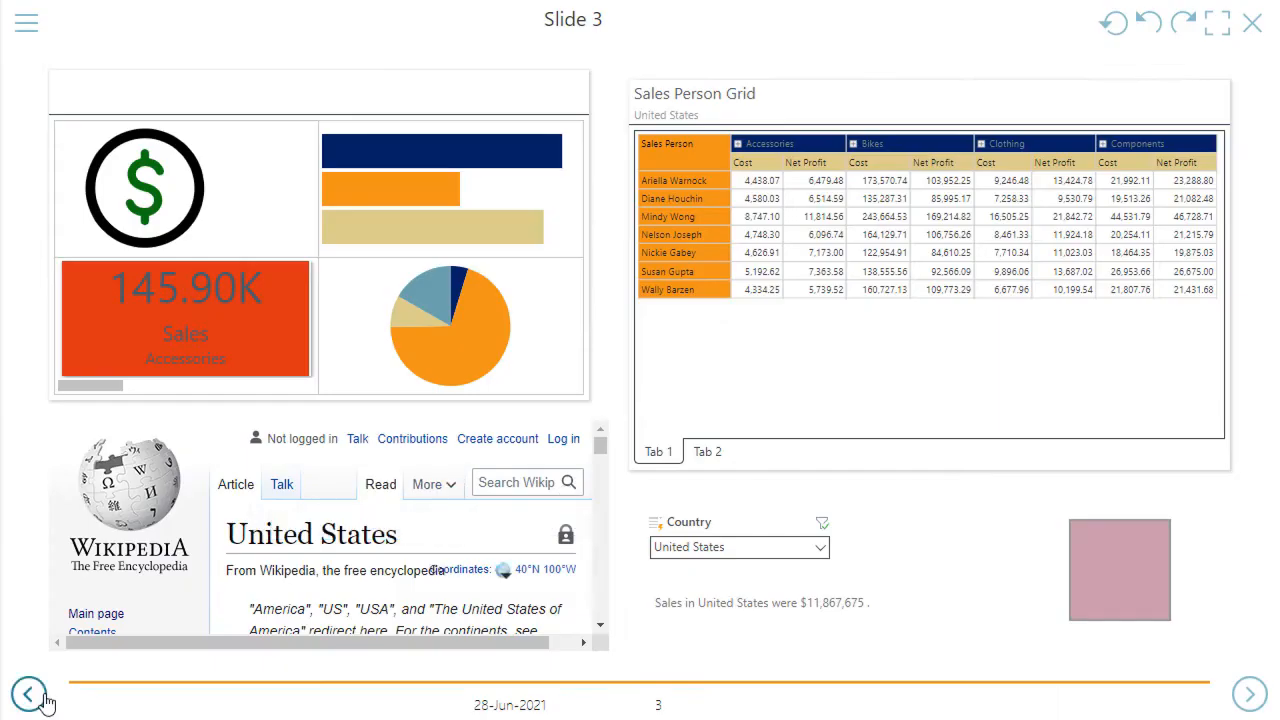
Return to Slide 2 and change the Sankey Chart's visual to a column chart
click(43, 700)
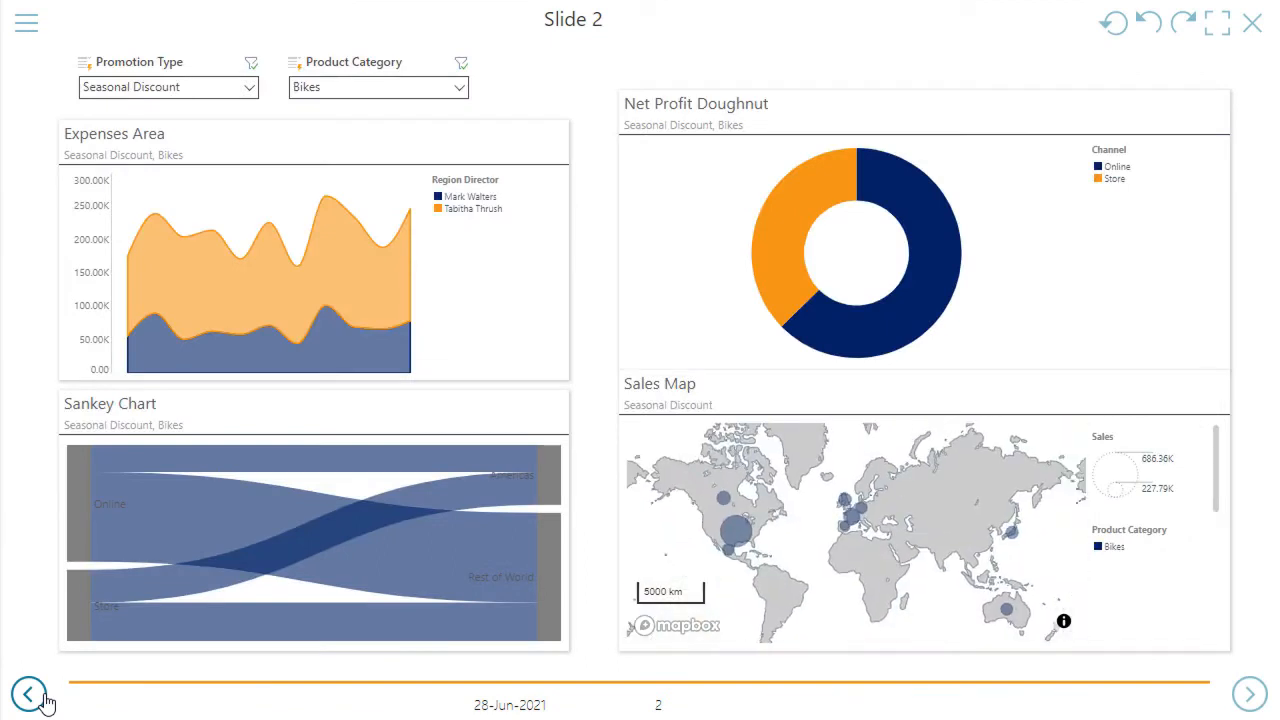
right_click(214, 500)
mouse_move(346, 284)
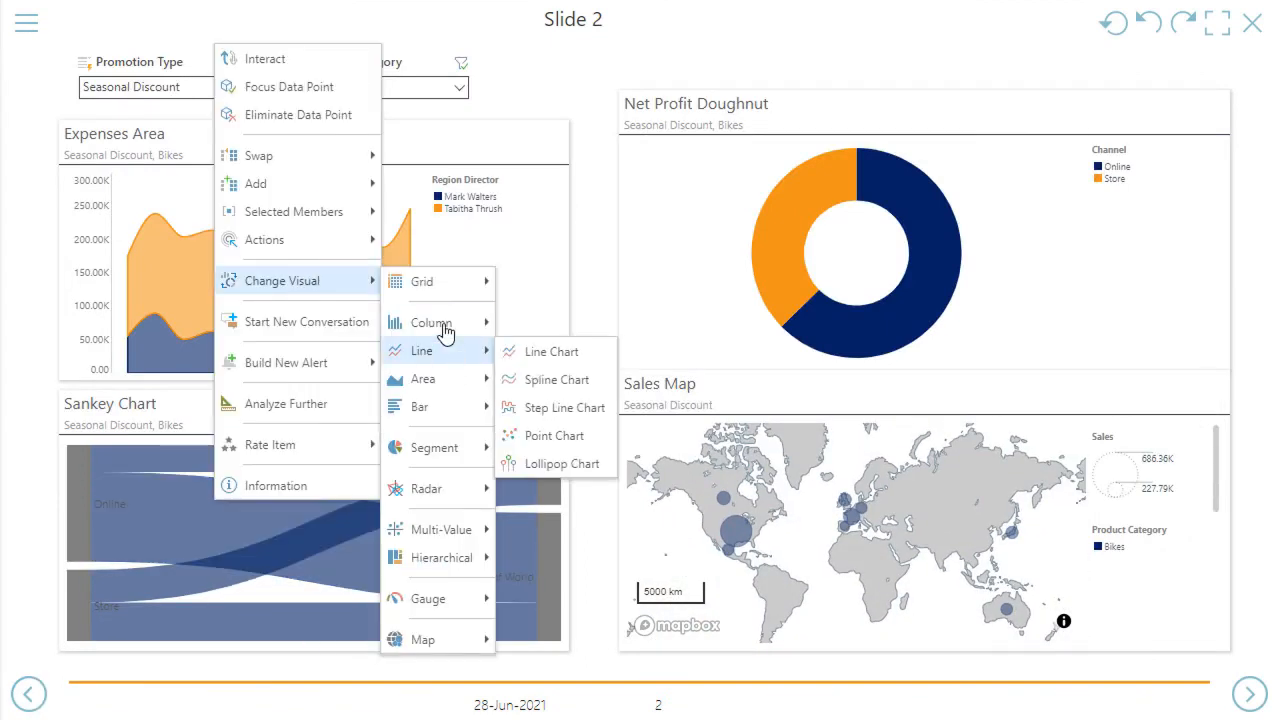
click(540, 327)
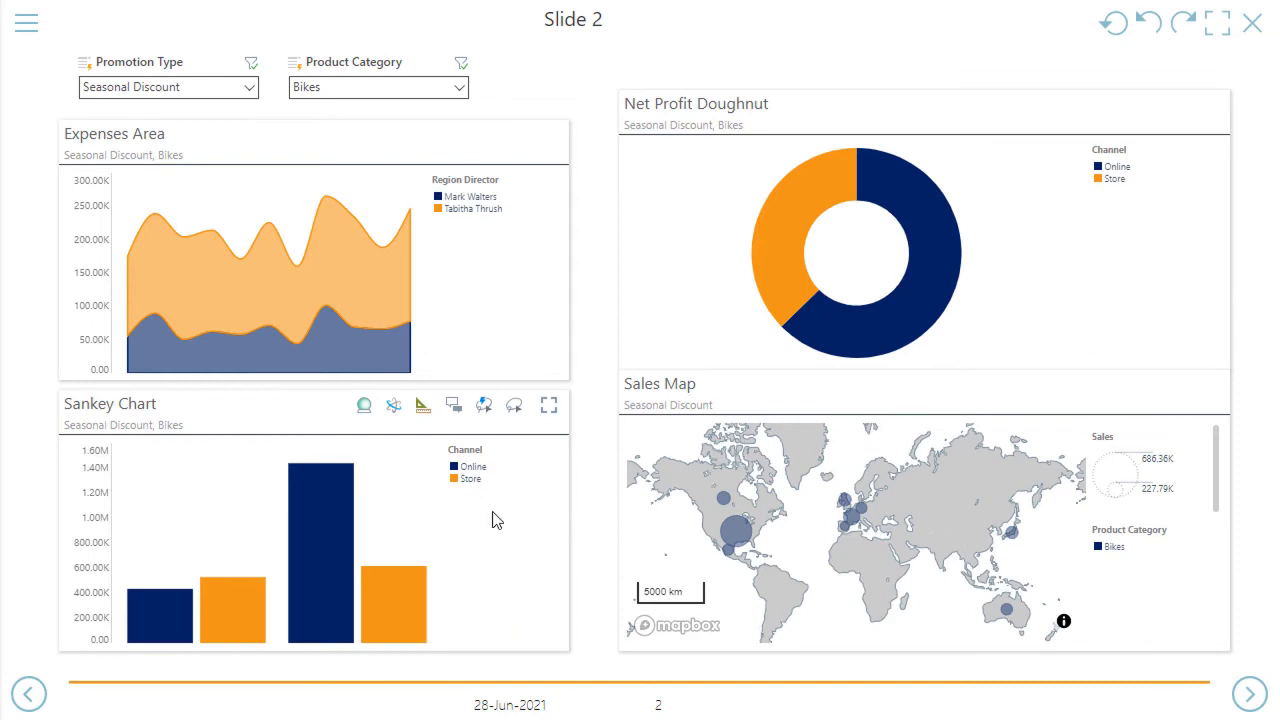
Examine the Smart Insights for the Expenses Area at the Advanced and category-based levels, and close them
click(365, 138)
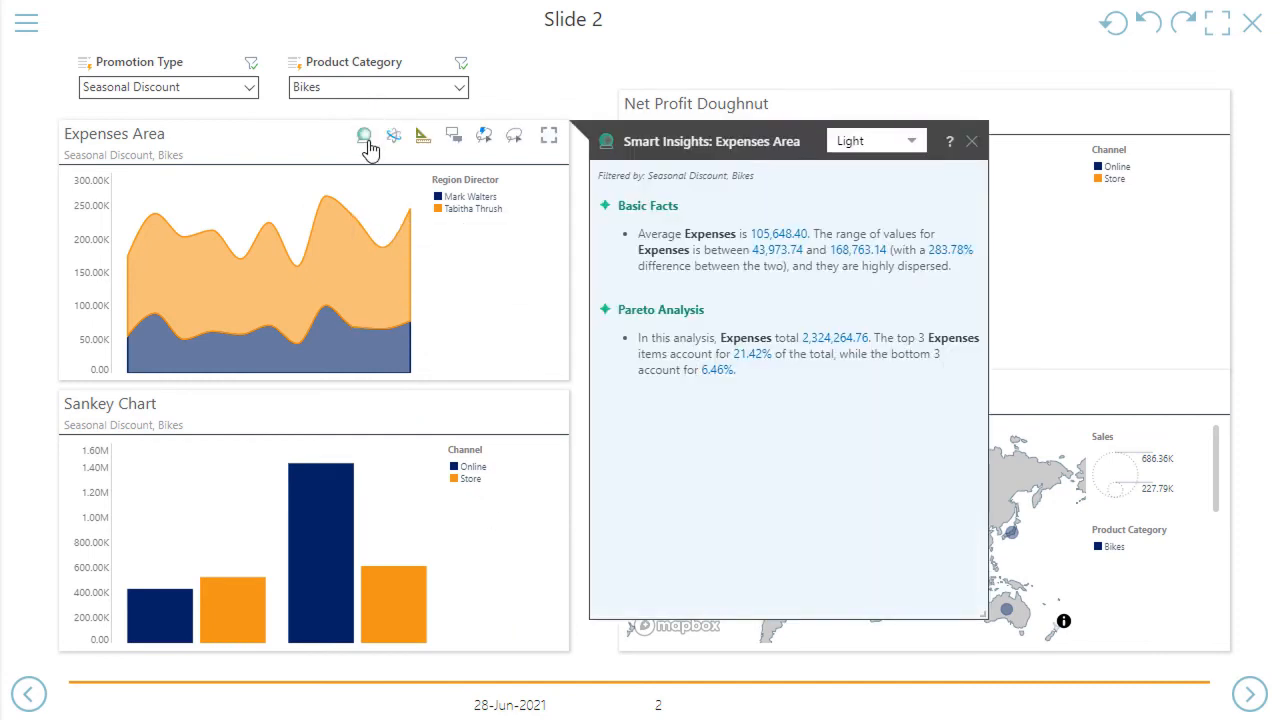
click(866, 141)
click(872, 184)
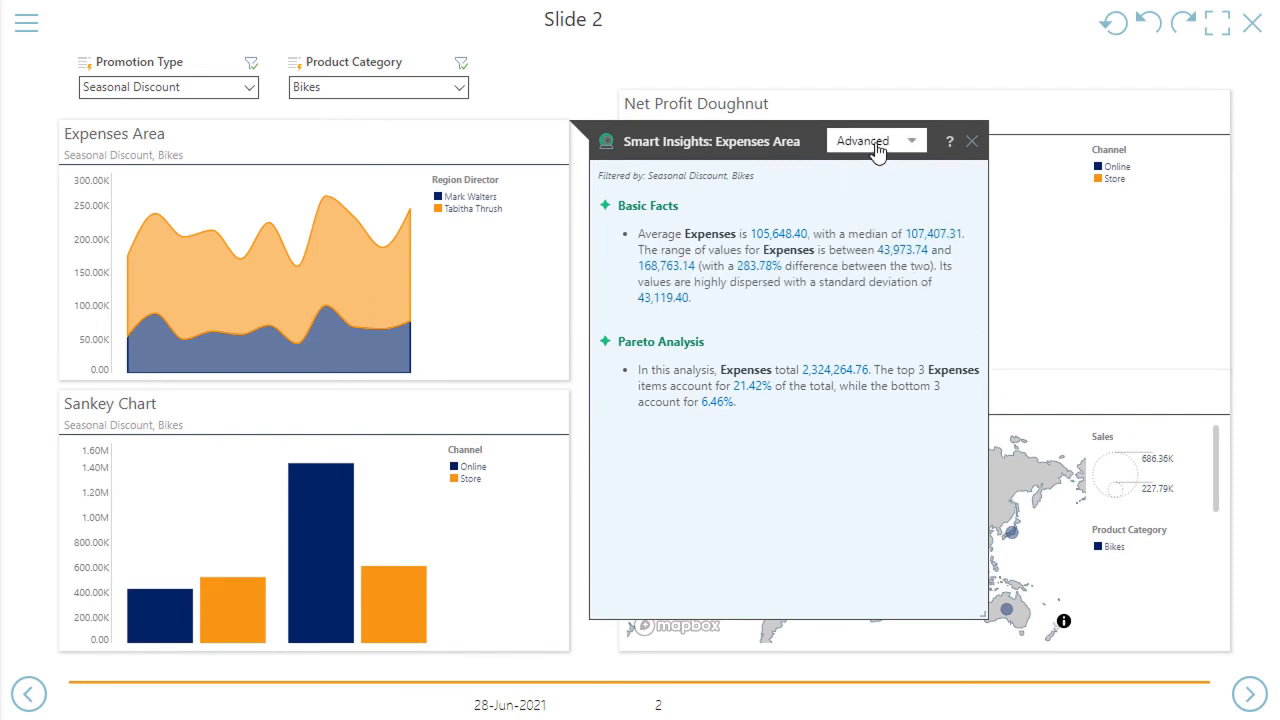
click(876, 145)
click(886, 217)
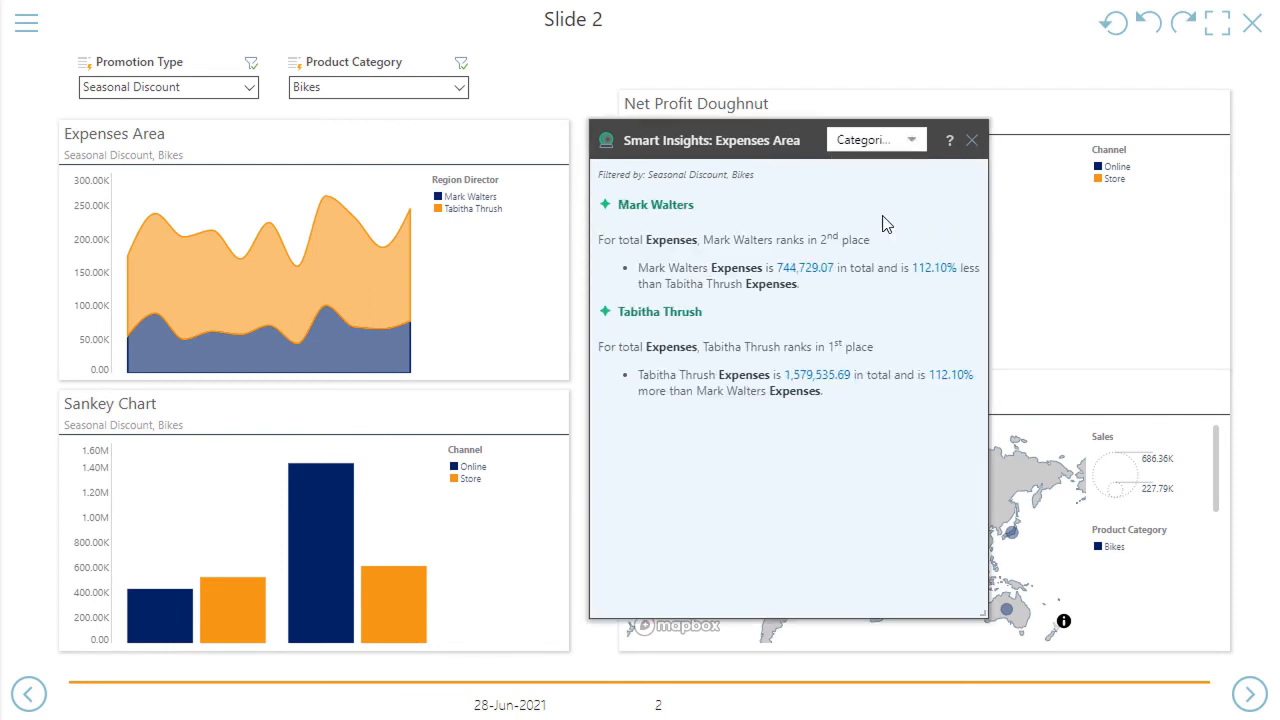
click(970, 146)
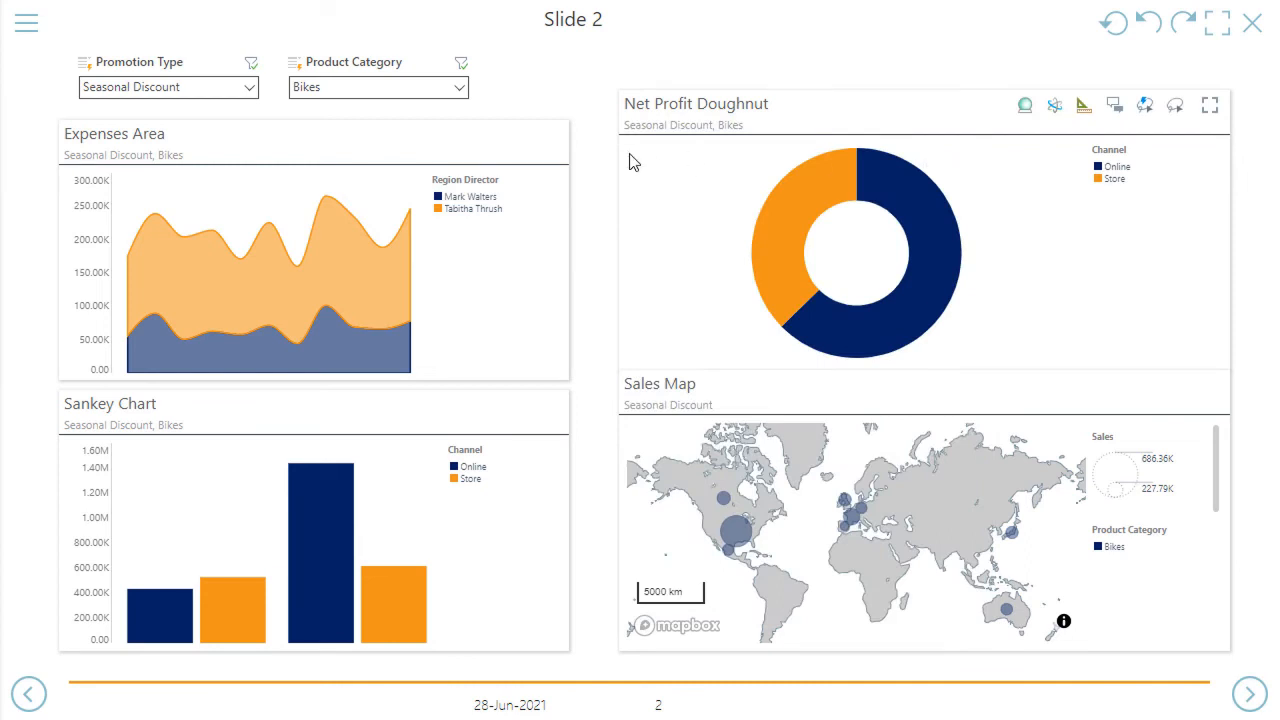
Use the Expenses Area chat bot to swap Region Director for Sales Team, and close the chat
mouse_move(450, 140)
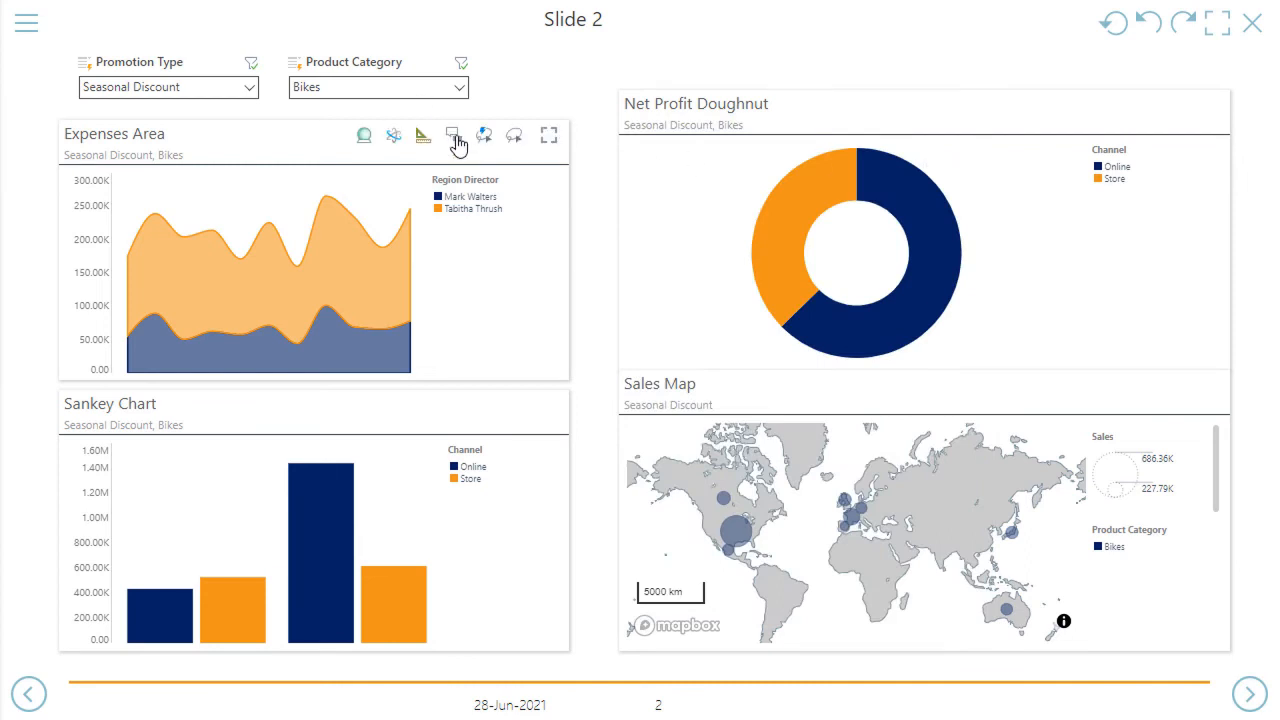
click(394, 138)
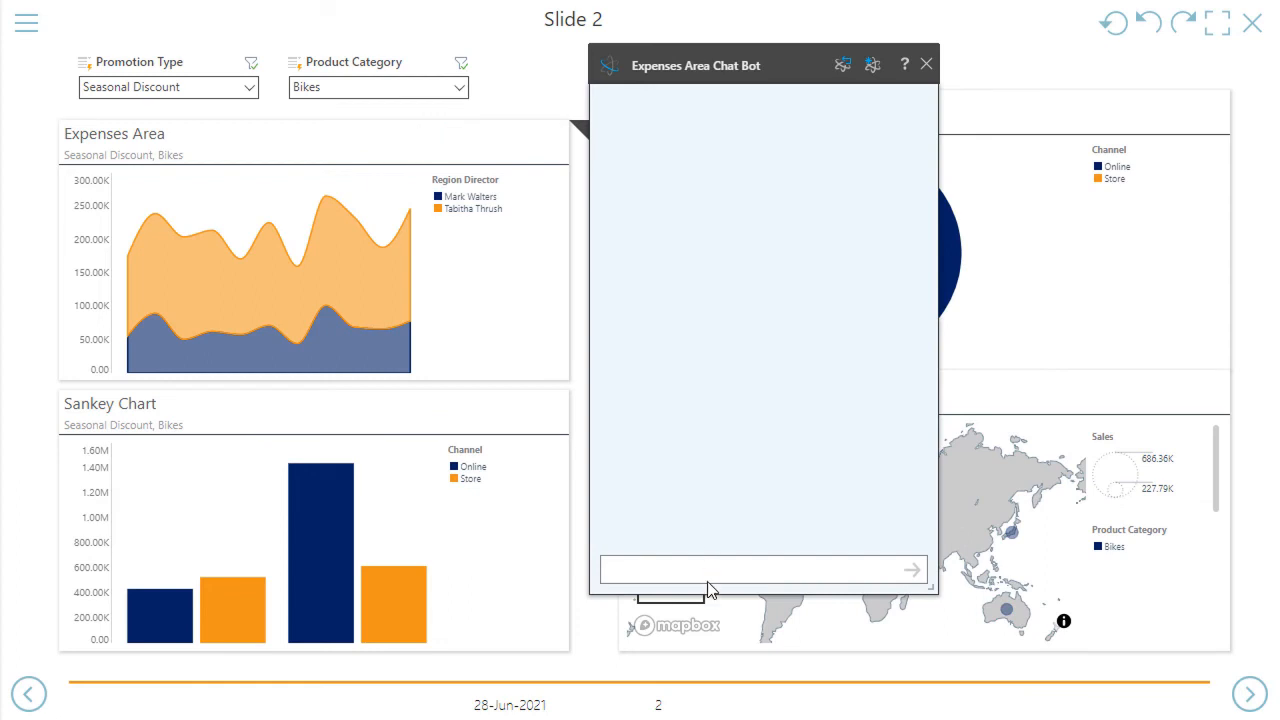
text(swap reg)
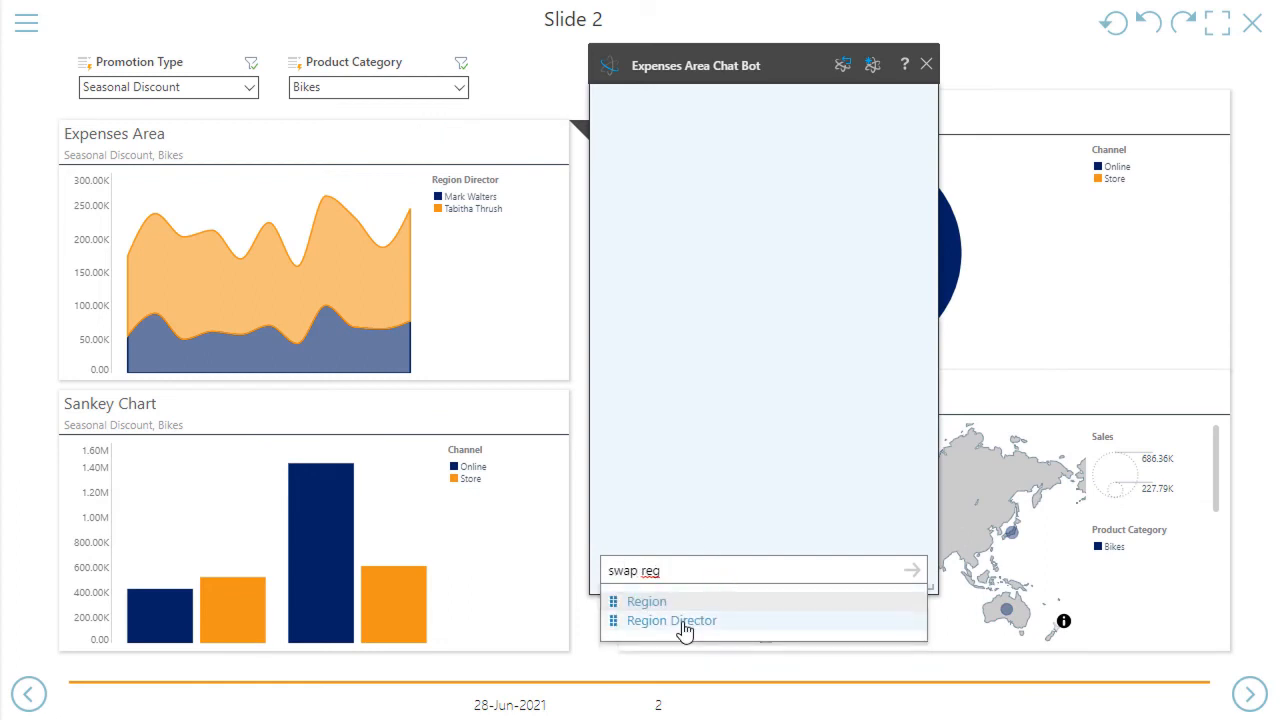
click(686, 638)
text(for sales)
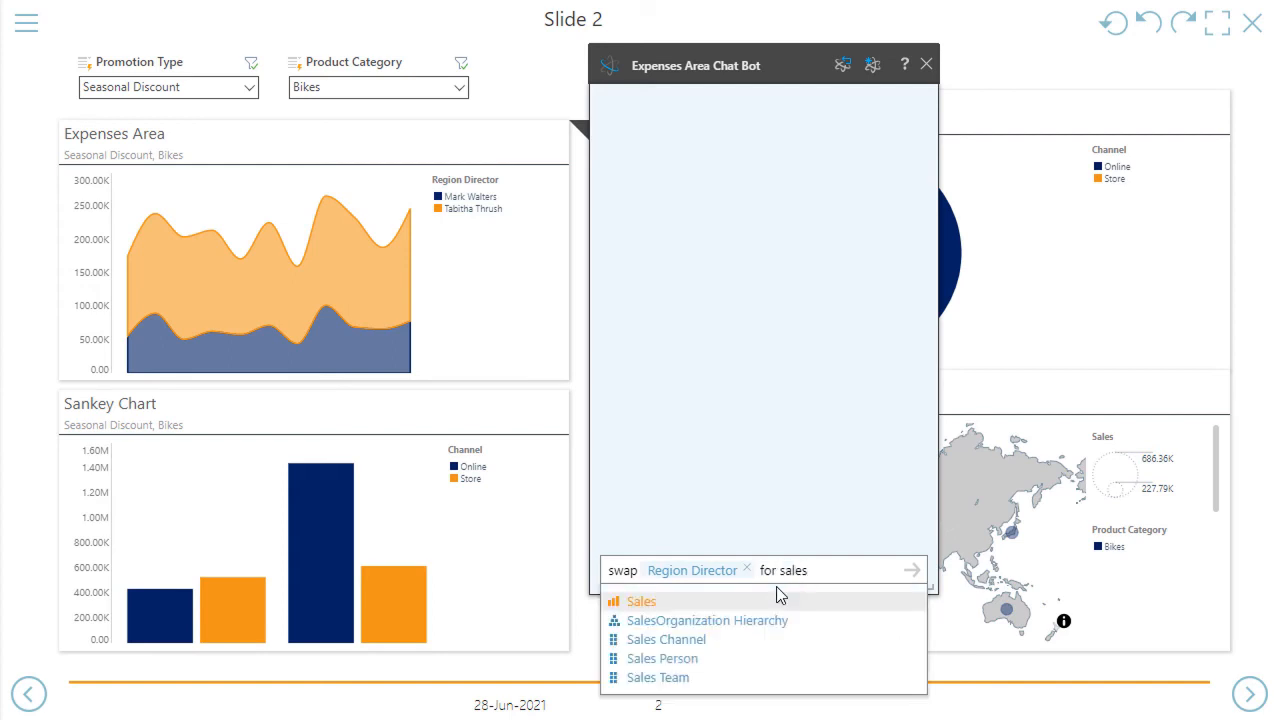
click(676, 678)
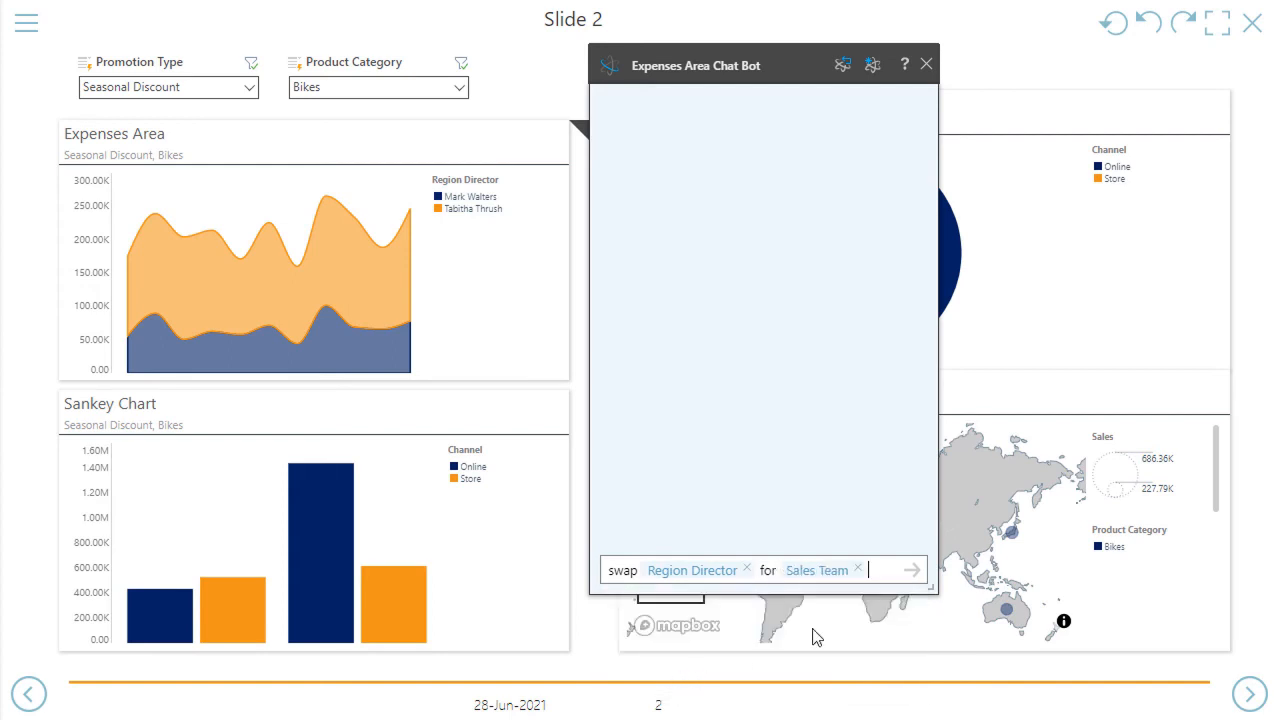
key(Return)
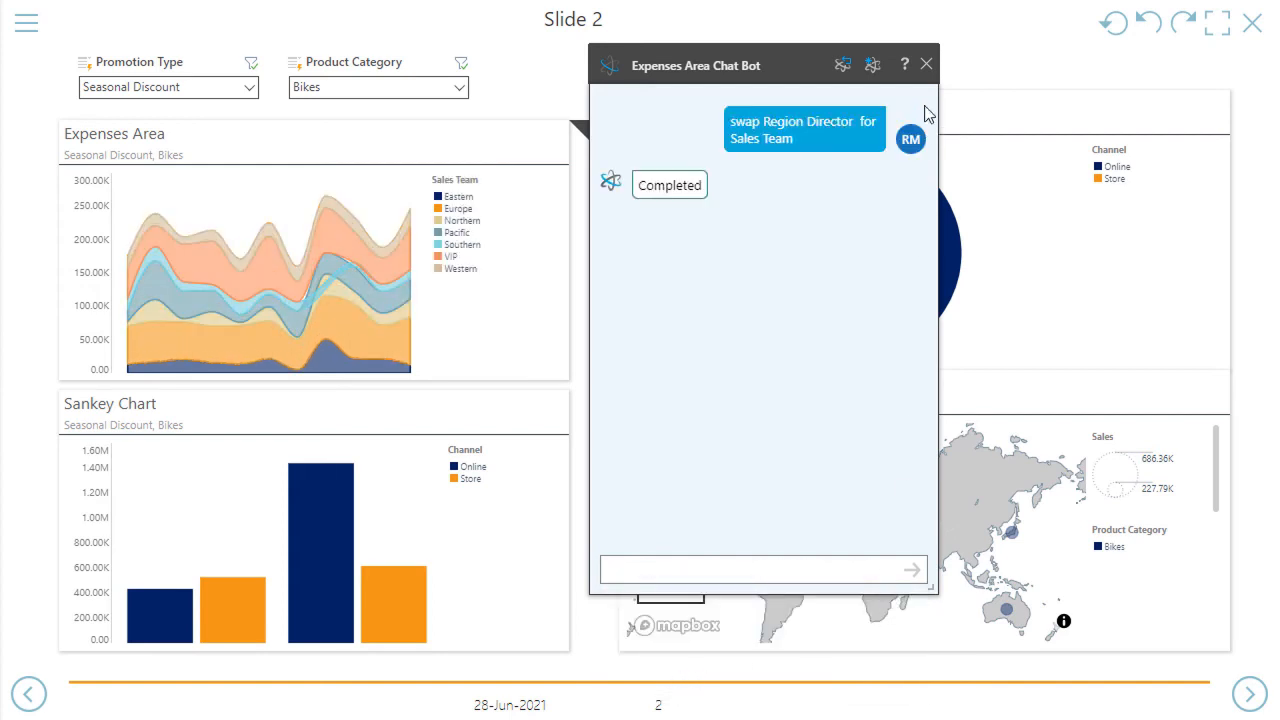
click(927, 65)
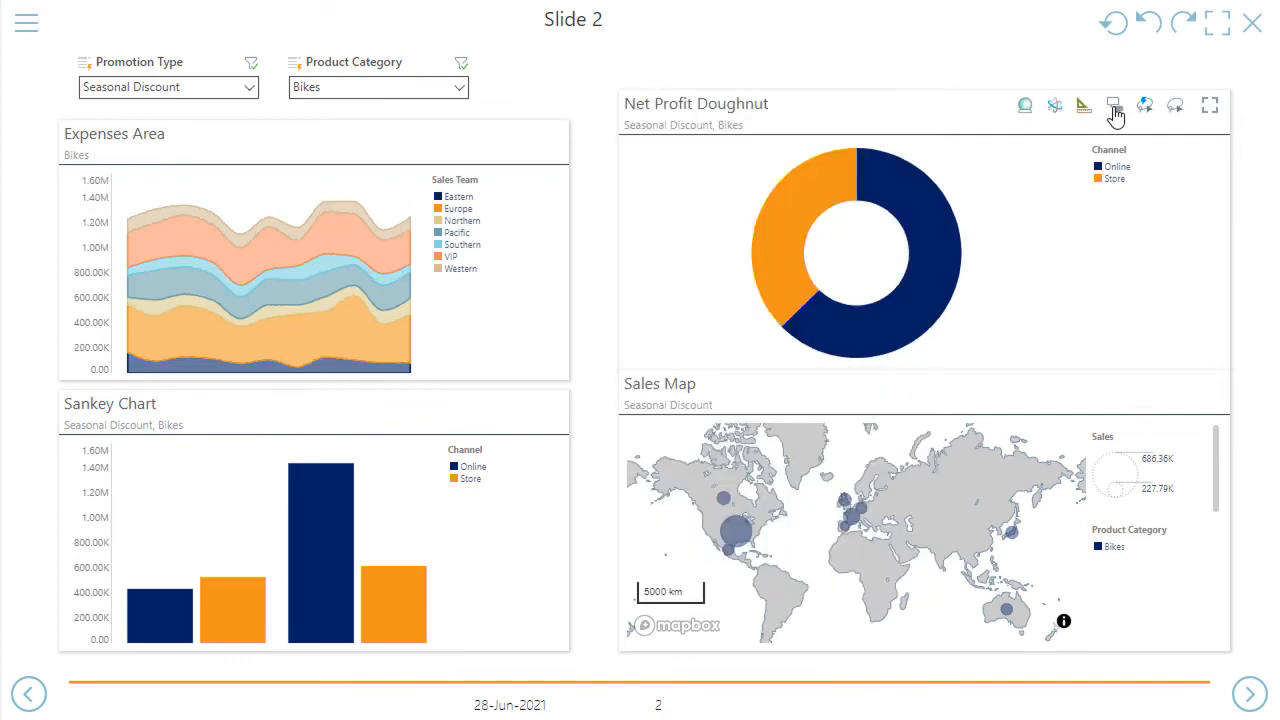
Draft the comment "Online looks good" on the Net Profit Doughnut for the Analysts role, and close it without submitting
click(1114, 108)
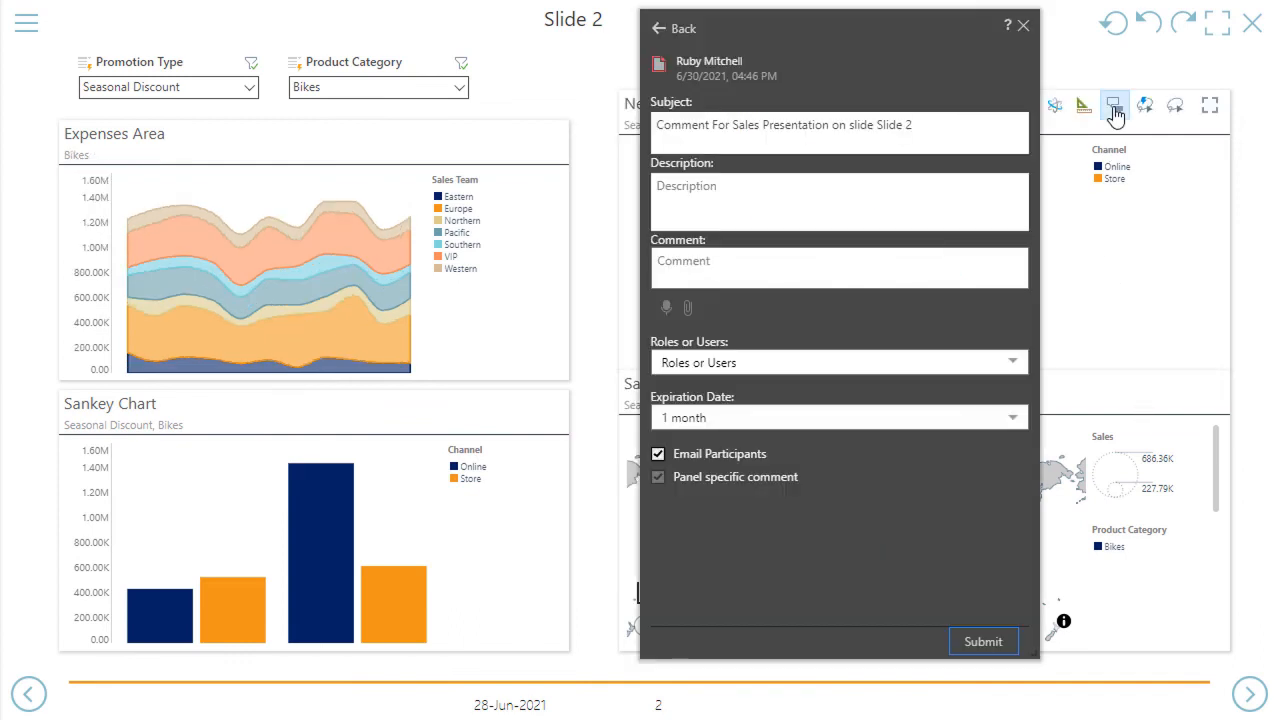
click(775, 263)
text(Online looks good)
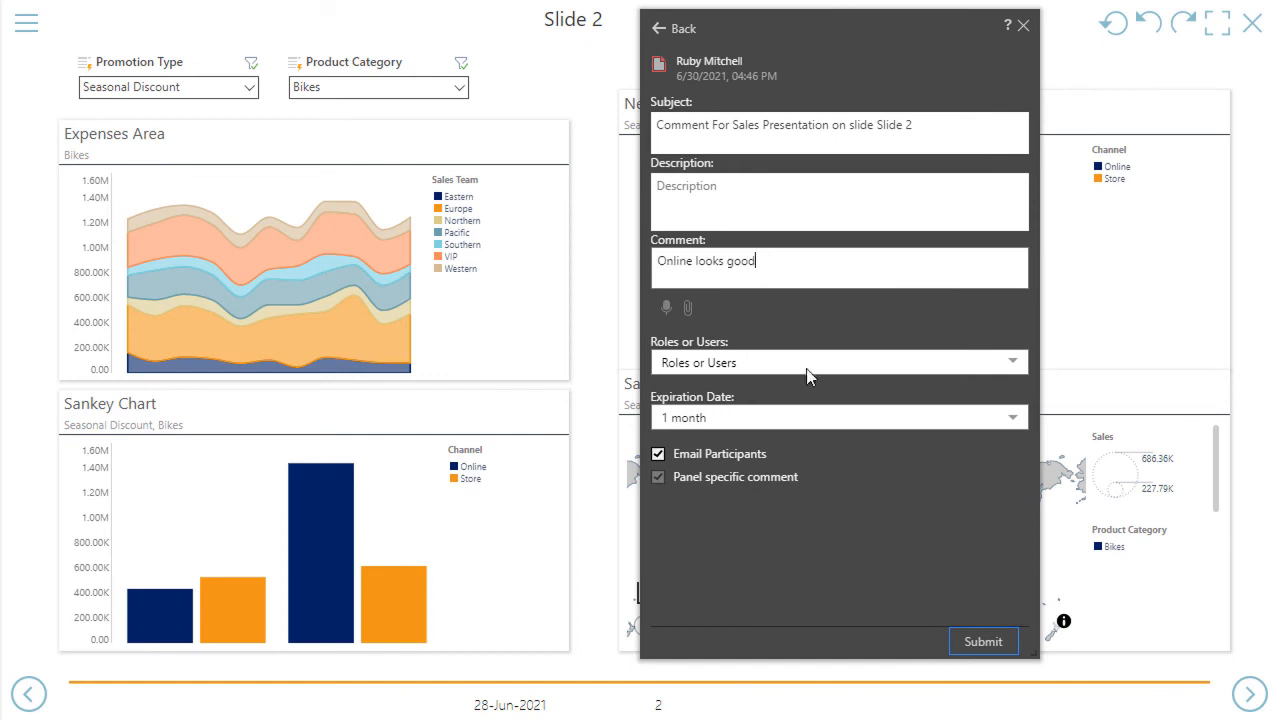
click(775, 364)
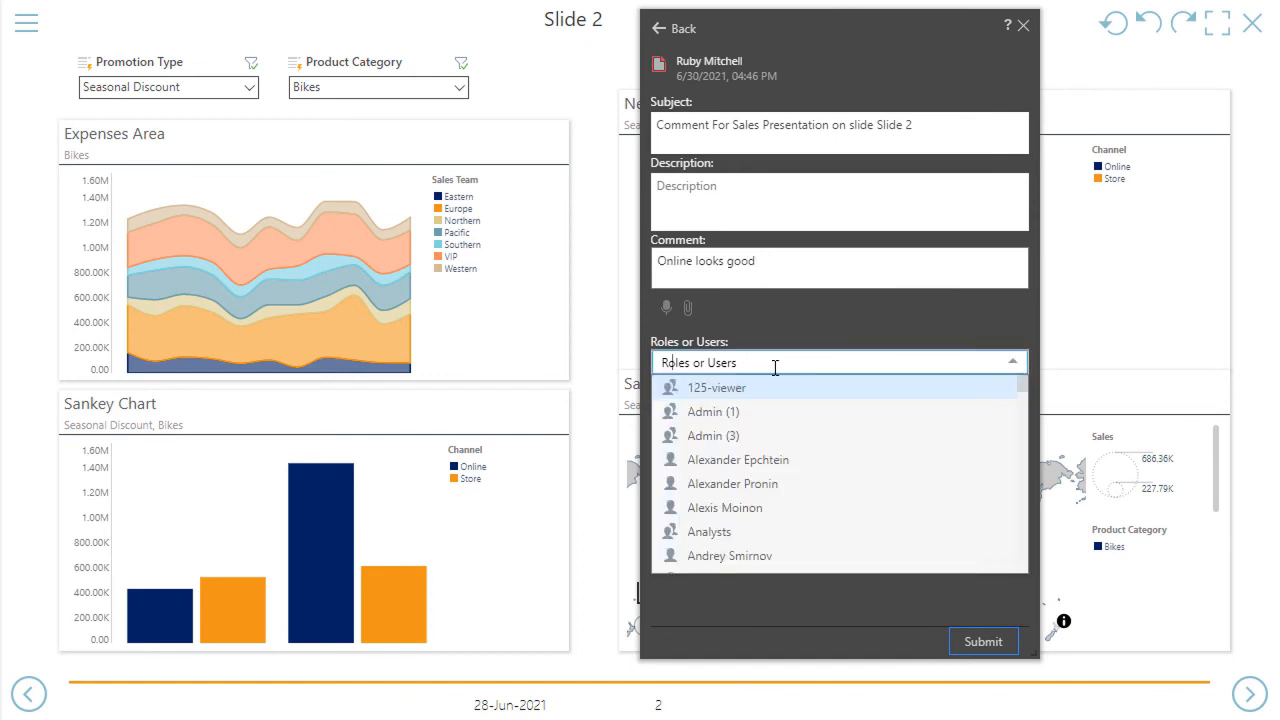
click(765, 532)
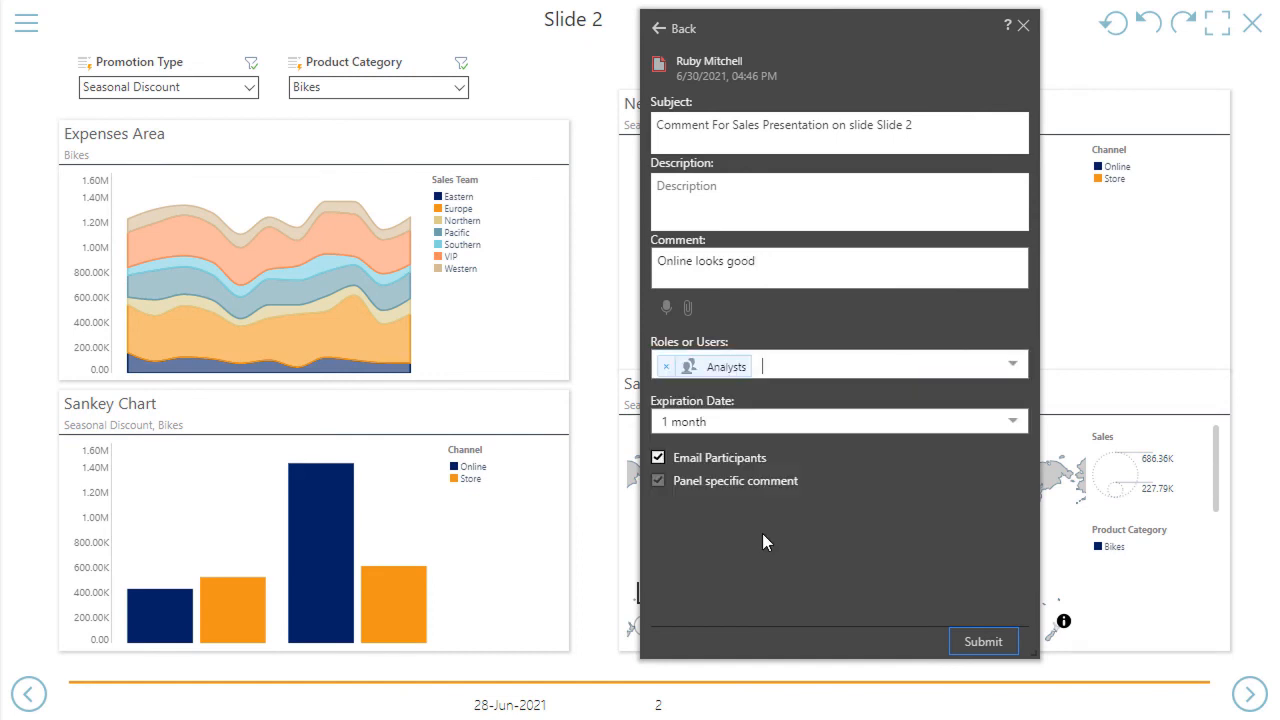
click(1023, 25)
Build an alert for the Online segment of the Net Profit Doughnut with the Up condition, and save it with the default schedule
right_click(918, 212)
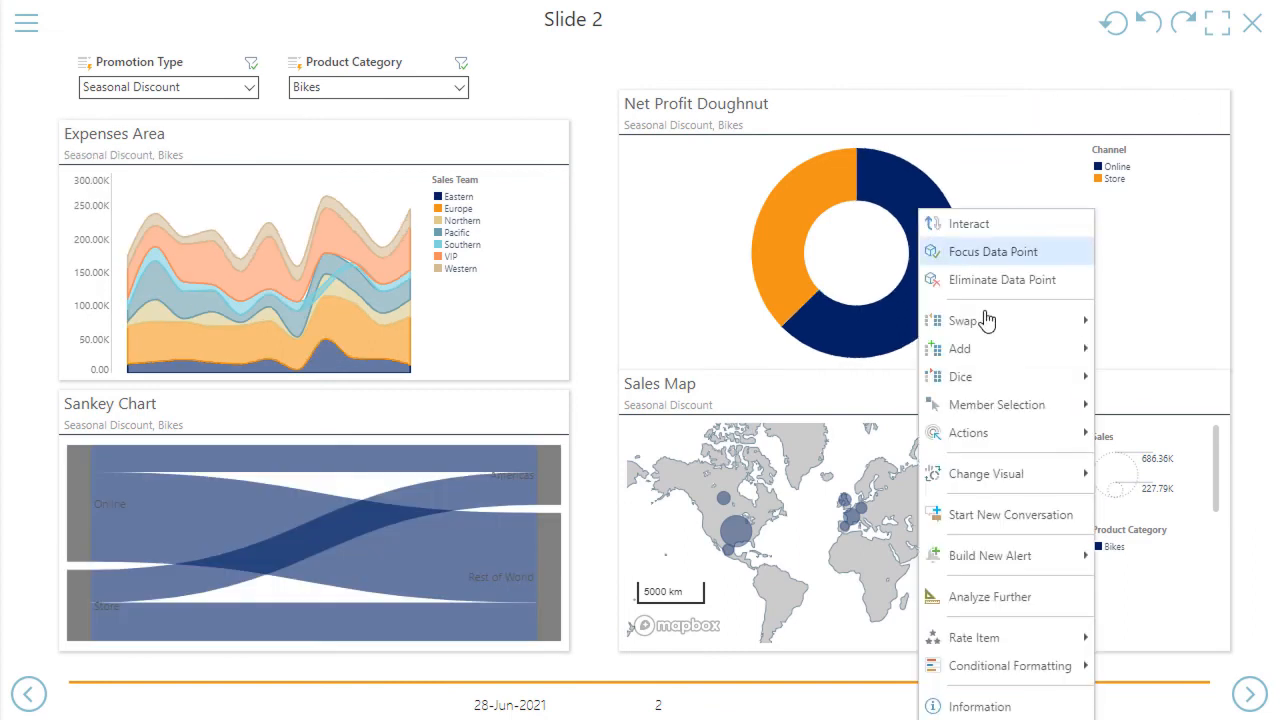
mouse_move(1020, 555)
click(1139, 565)
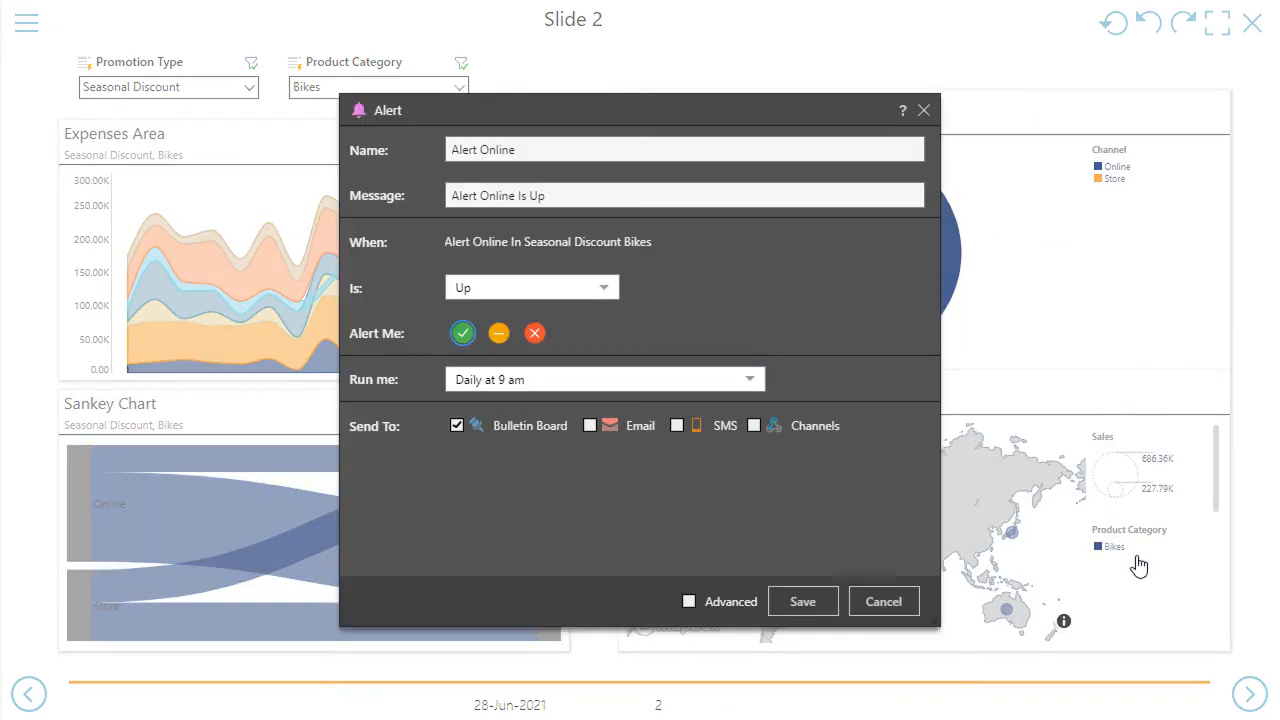
click(788, 607)
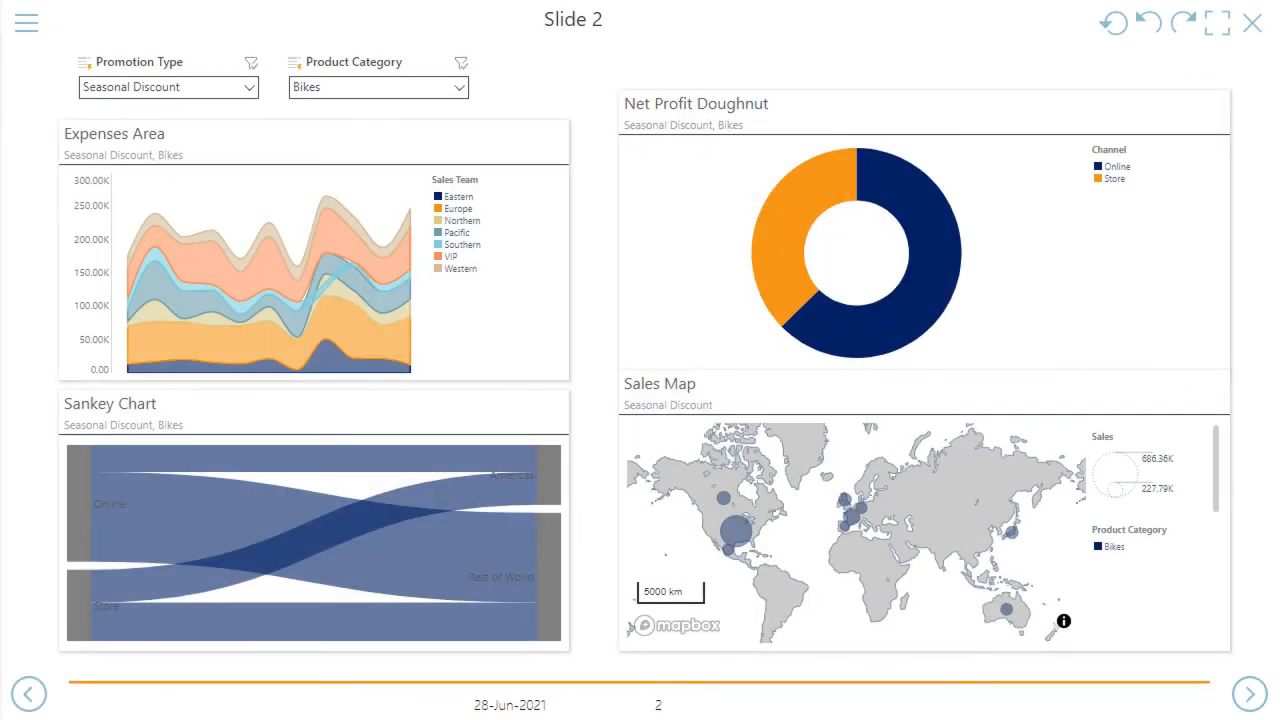
Open the Net Profit Doughnut for further analysis and add Sales Person from SalesOrganization as a horizontal trellis
mouse_move(1188, 575)
click(1070, 107)
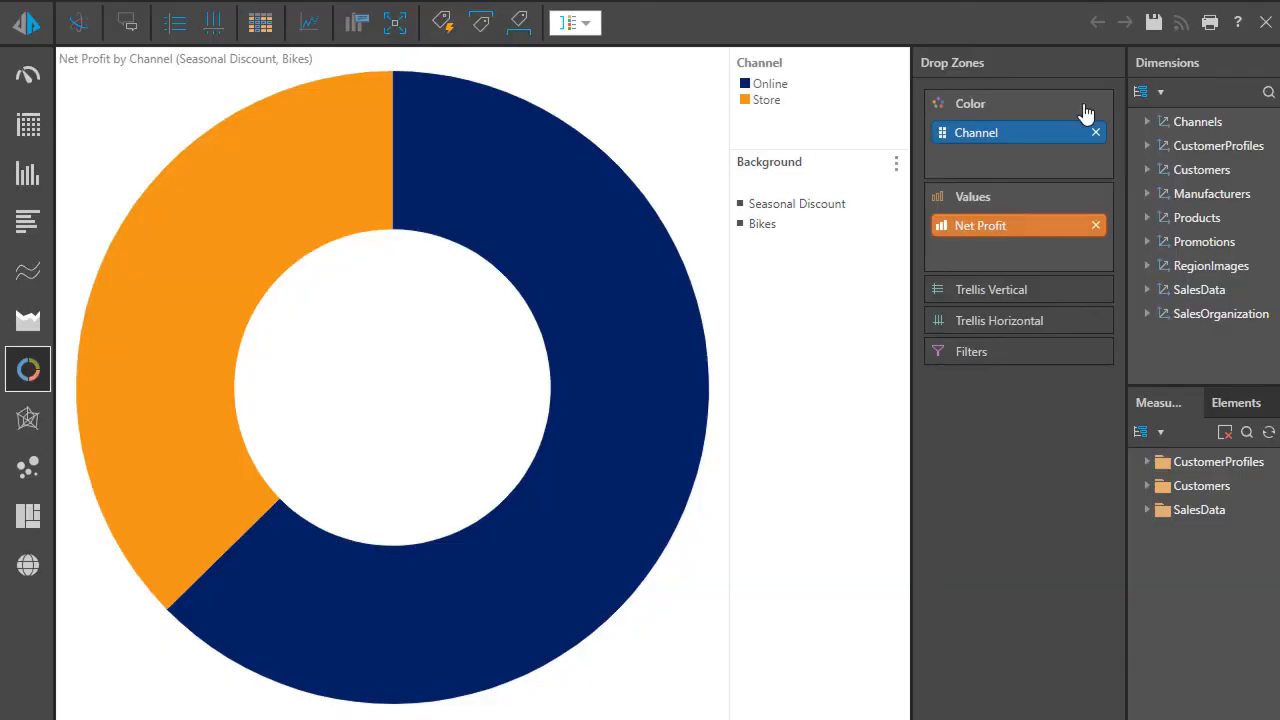
click(1214, 311)
double_click(1228, 328)
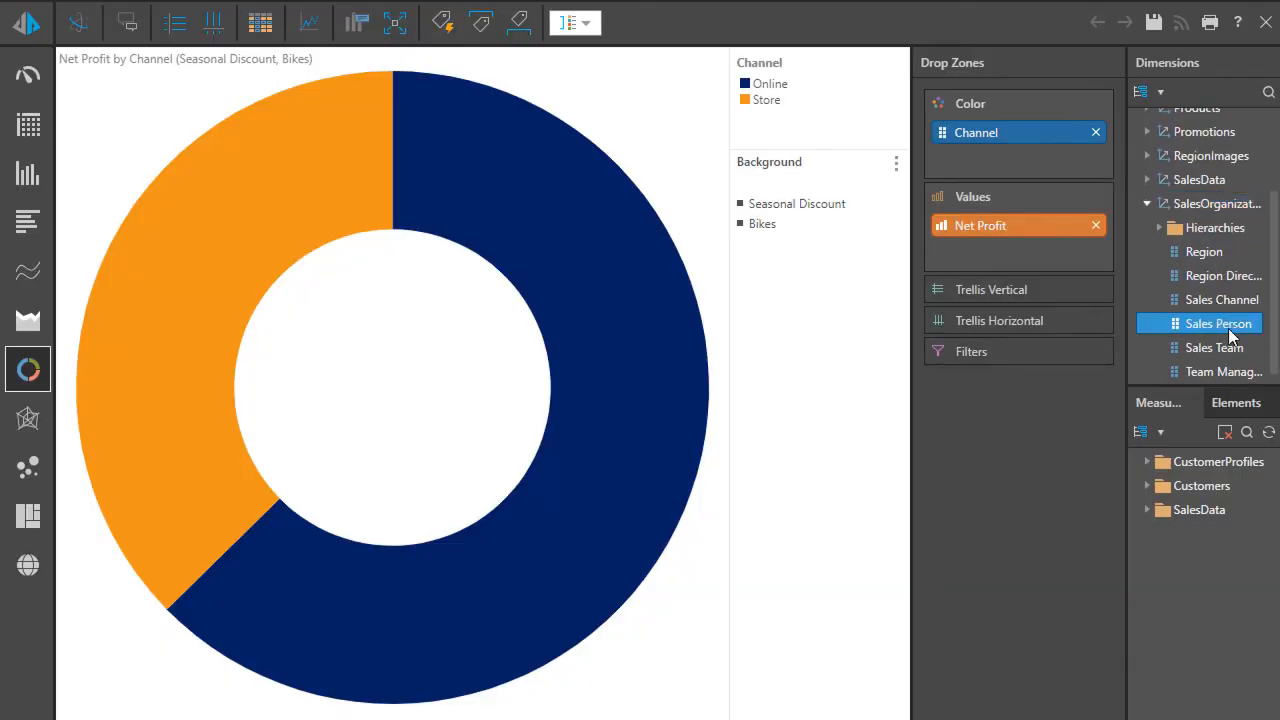
drag(988, 322, 990, 384)
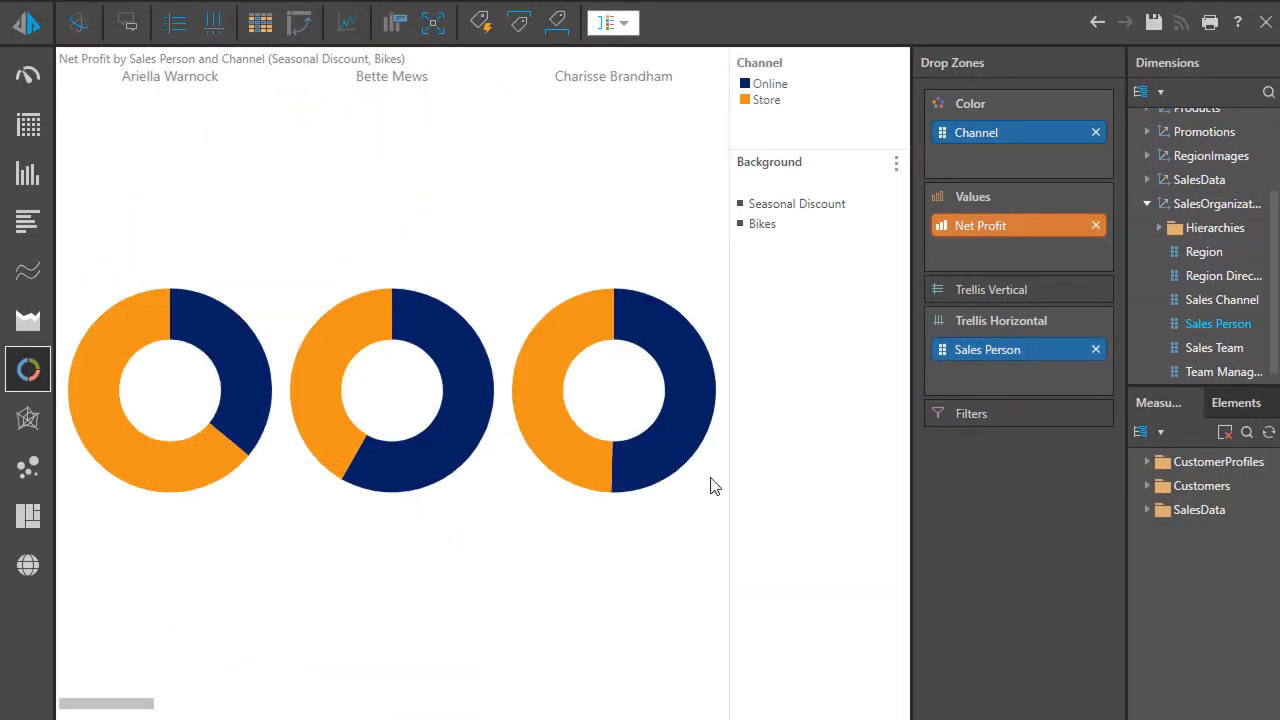
Add Manufacturer as a vertical trellis to the doughnut report and change its visual to a grid
scroll(1195, 200, up, 2)
click(1203, 247)
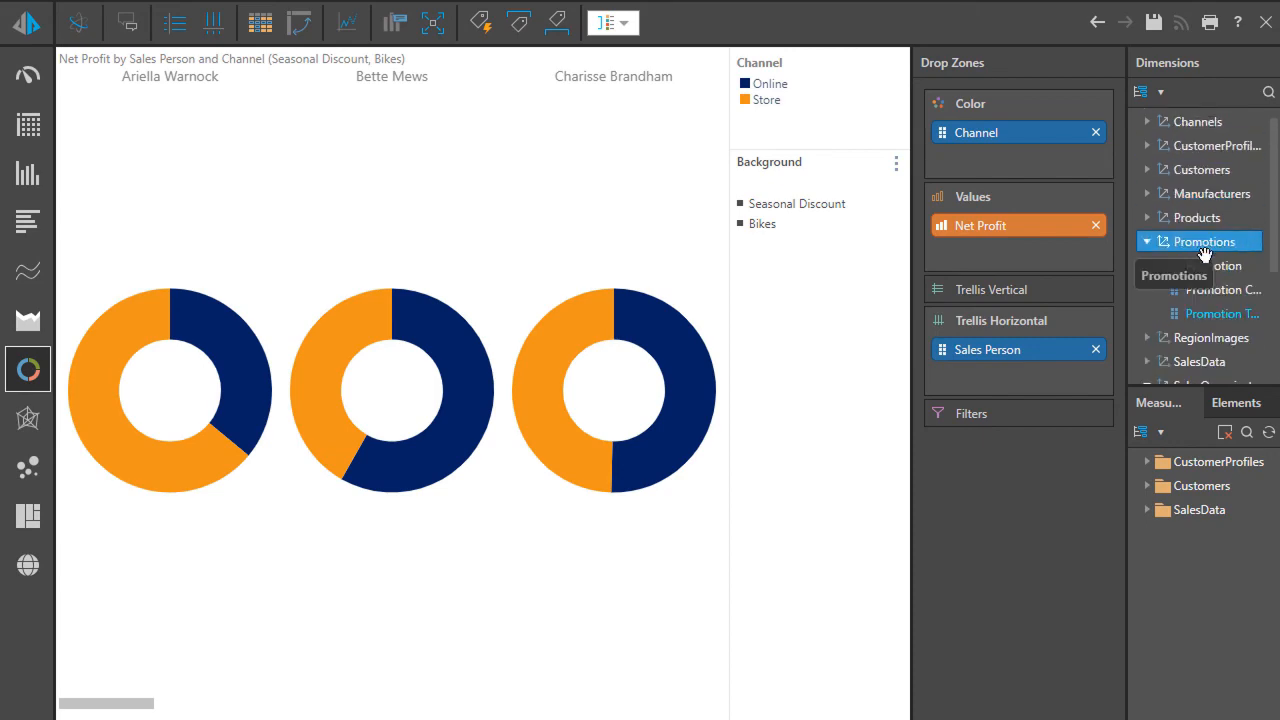
click(1205, 196)
double_click(1210, 220)
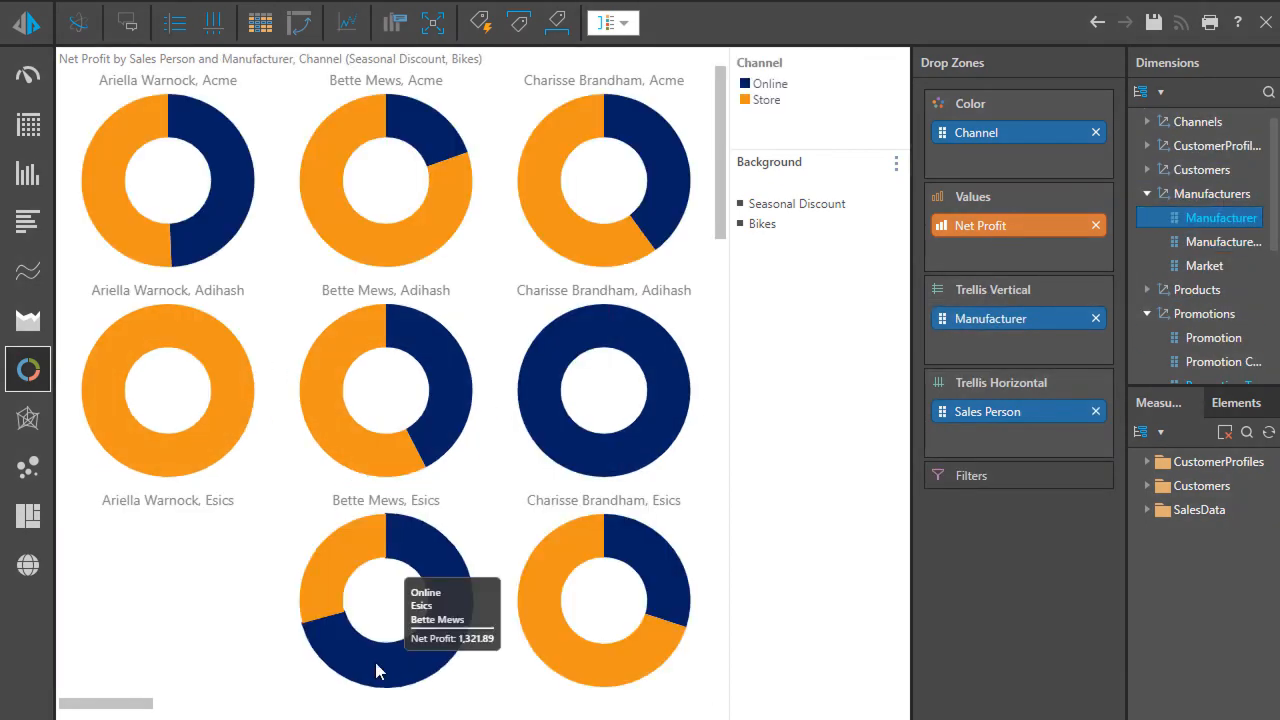
mouse_move(29, 130)
click(68, 127)
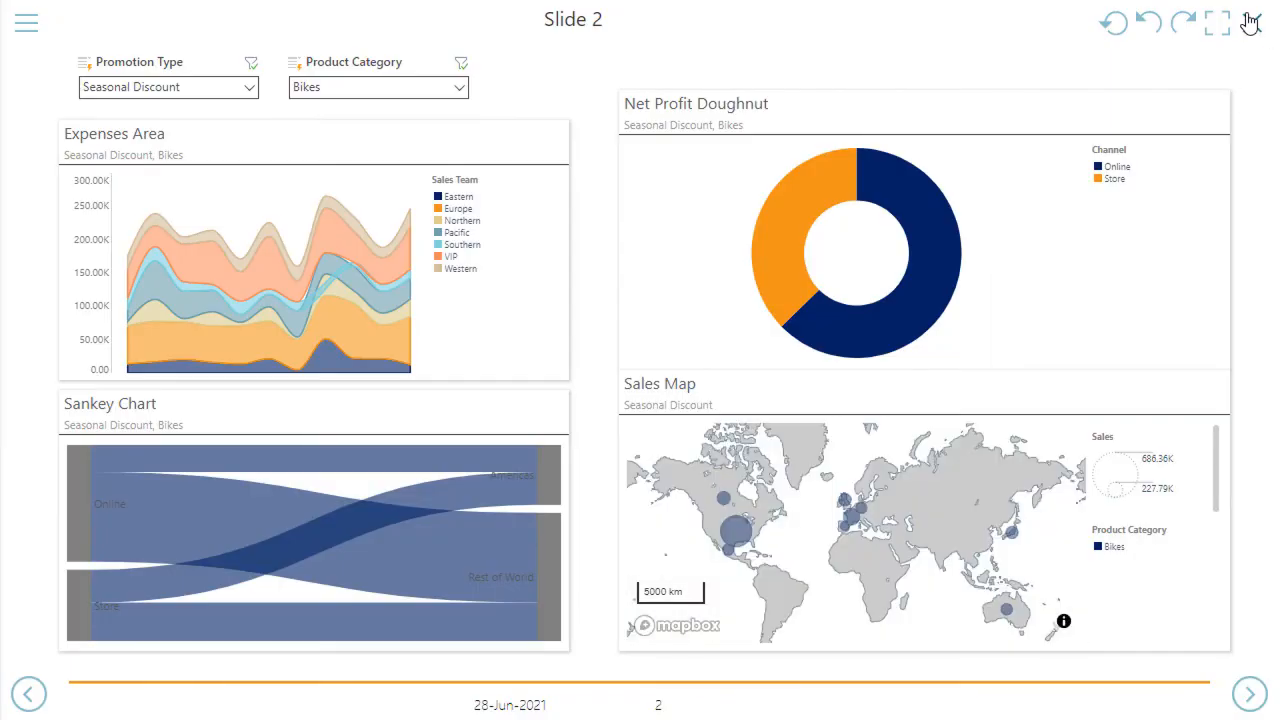
Return to the presentation editor and save the presentation as "Sales Presentation" in the Analysts Content folder of Workgroup Content
click(1250, 22)
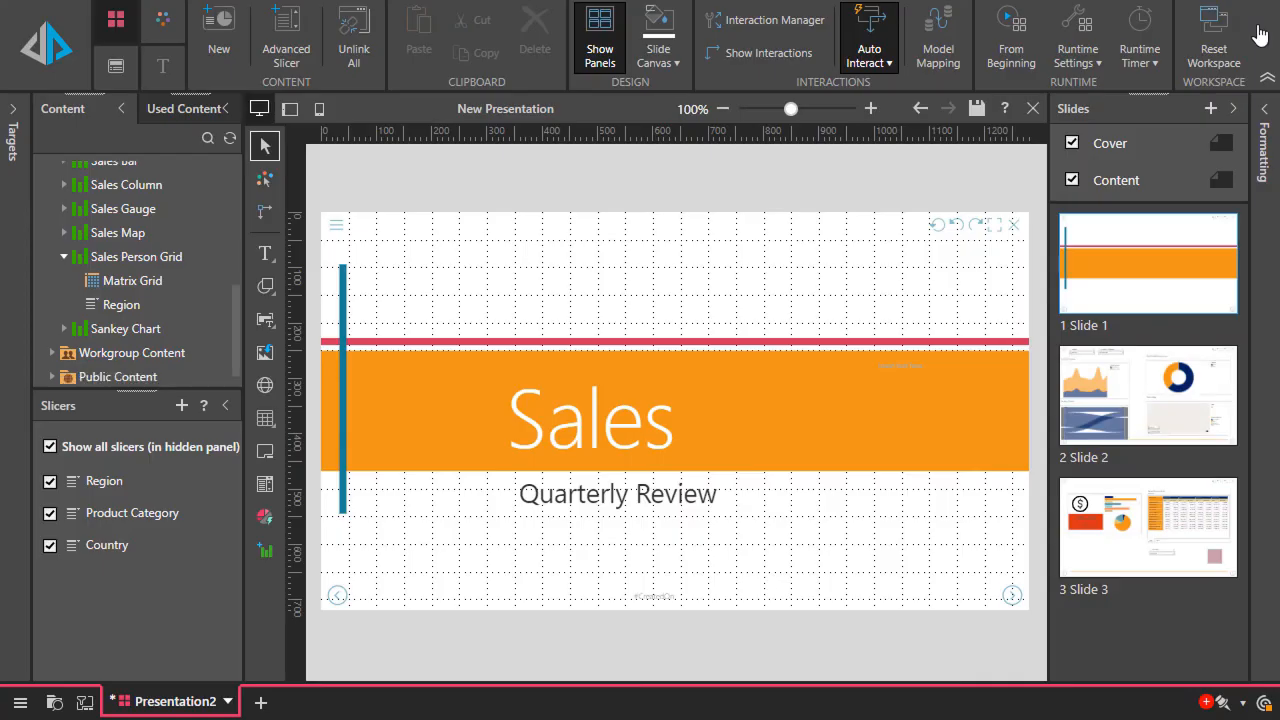
click(975, 116)
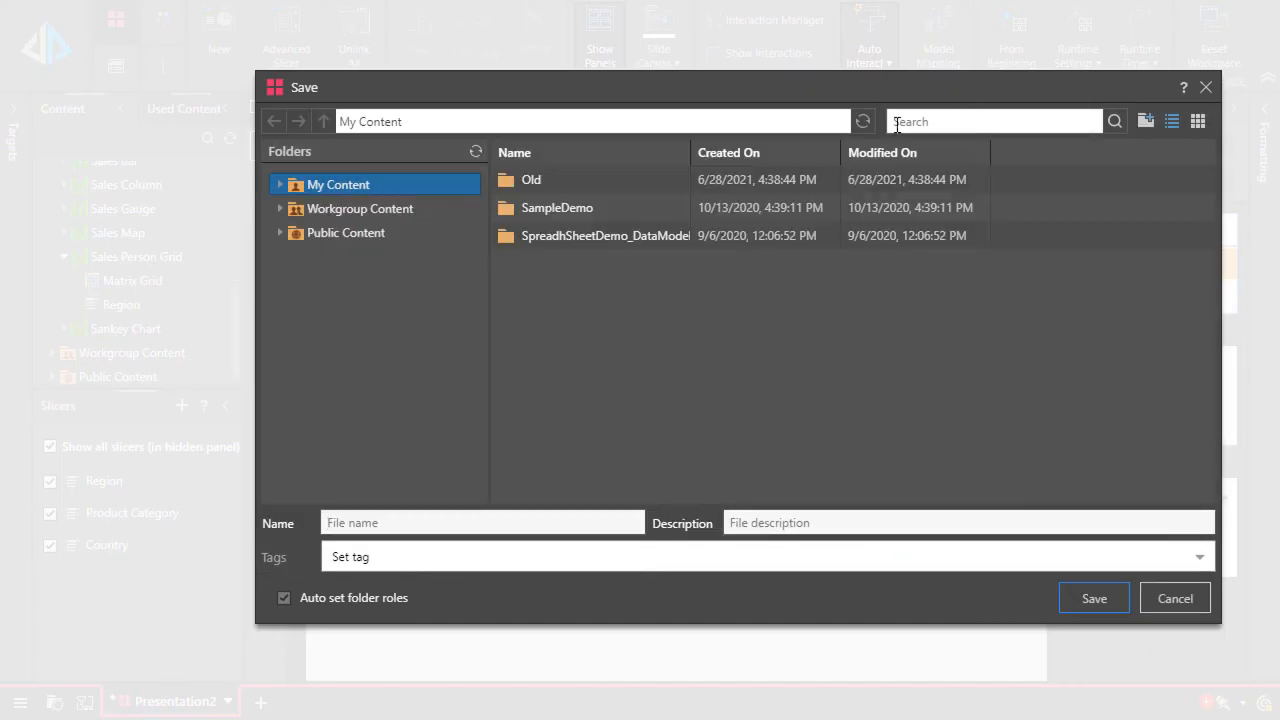
click(375, 211)
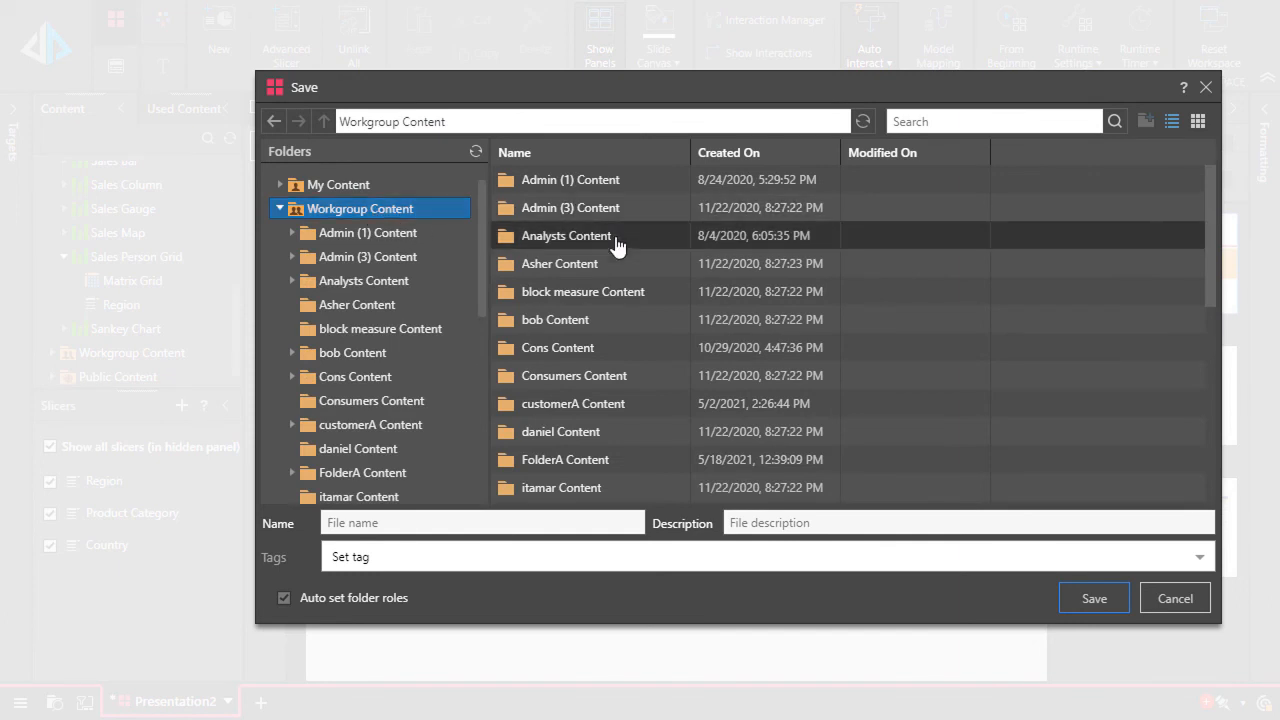
double_click(615, 245)
click(523, 517)
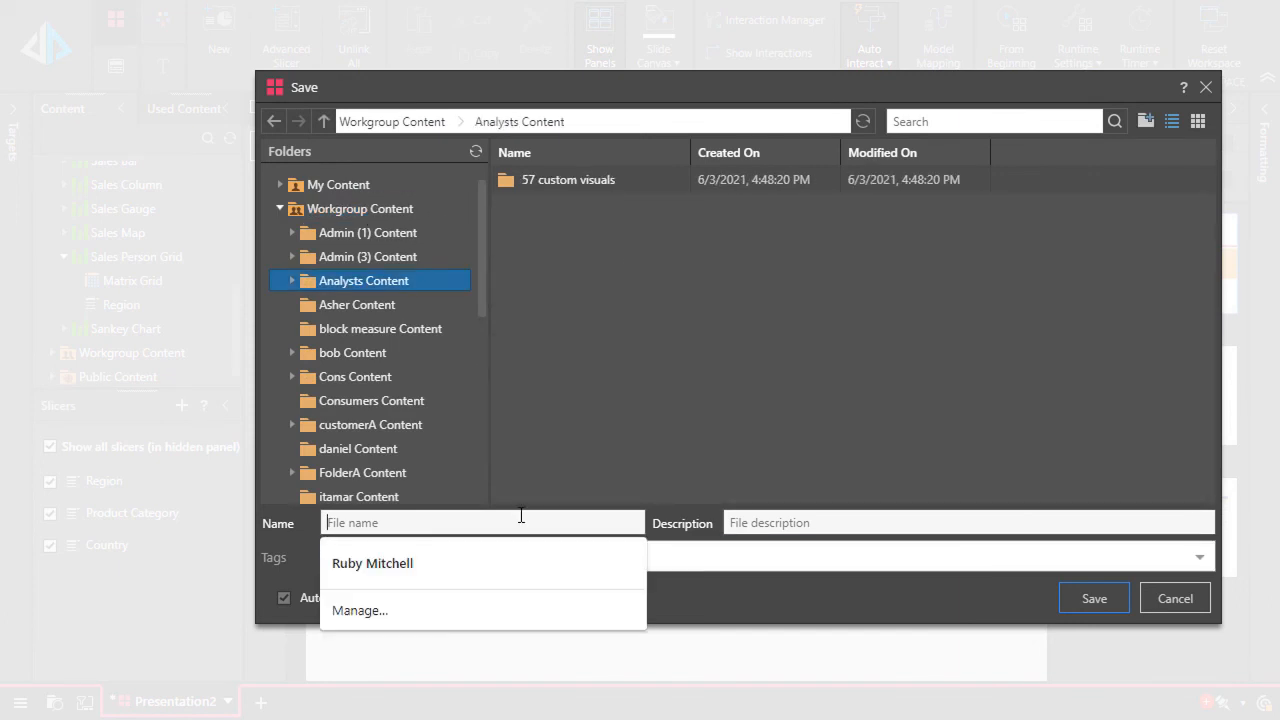
text(Sales Presentation)
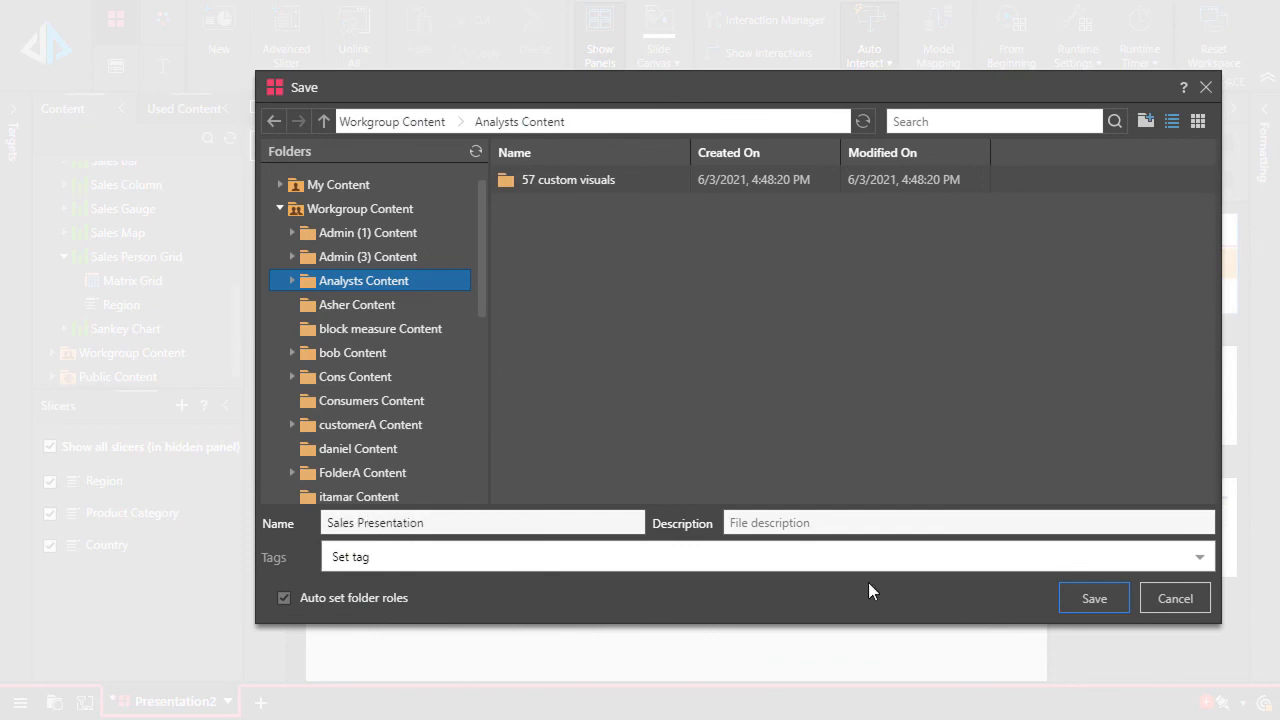
click(1110, 598)
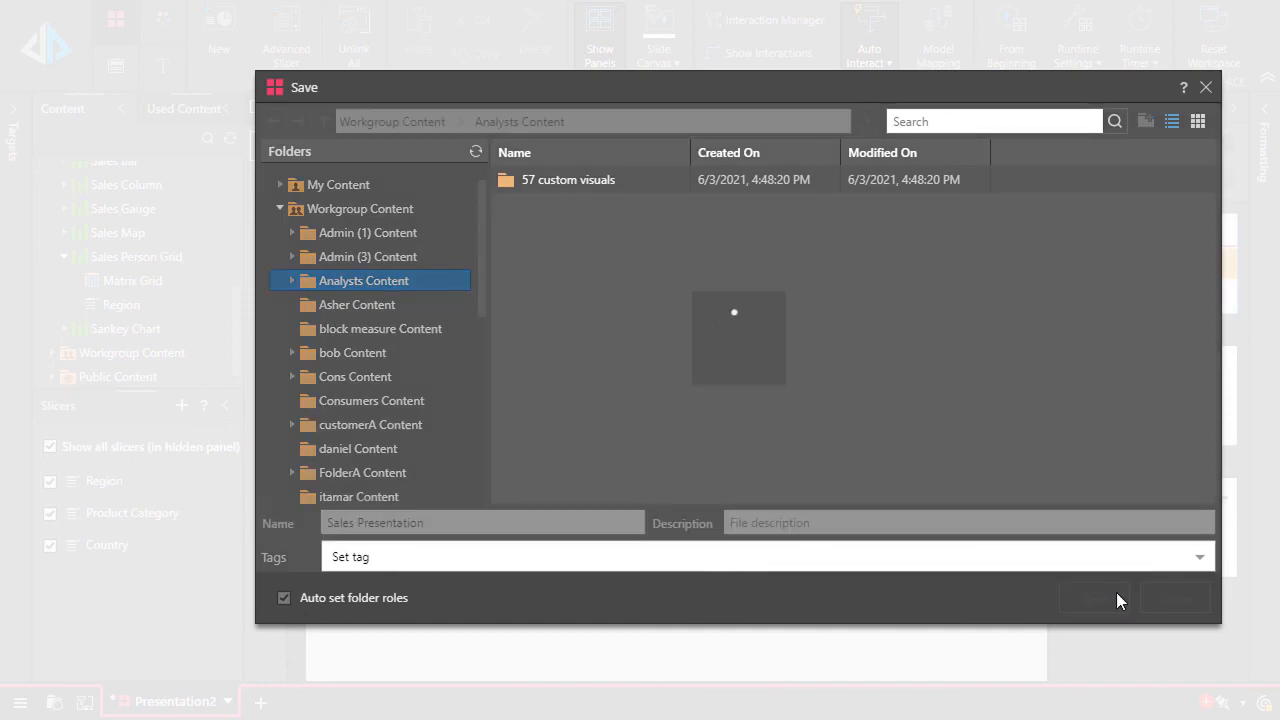